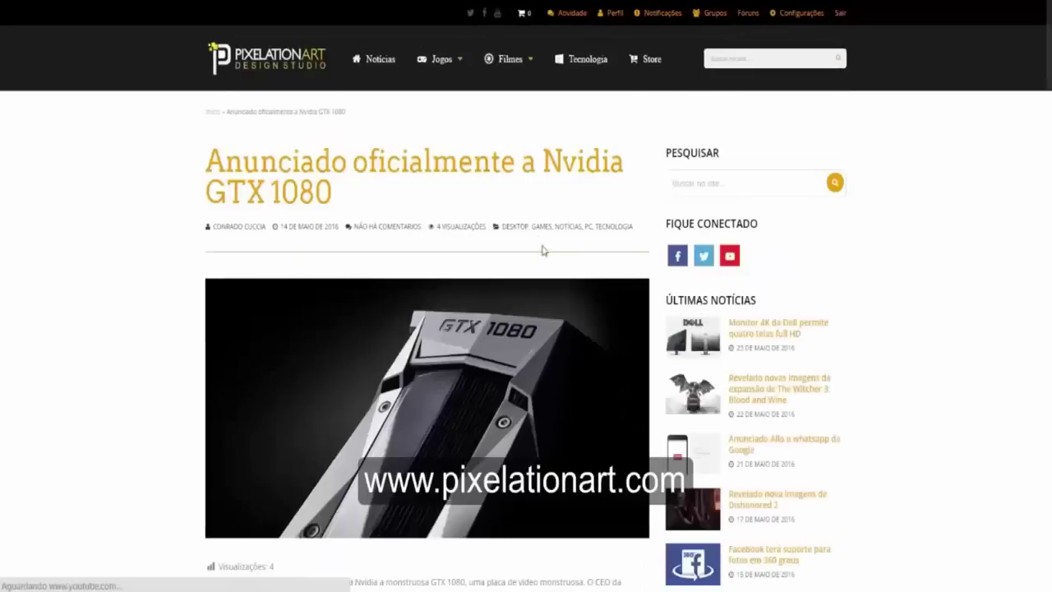
- Look through the Nvidia GTX 1080 article and open the Pixelation Art site's store
{"action": "scroll", "coordinate": [548, 258], "scroll_direction": "down", "scroll_amount": 5}
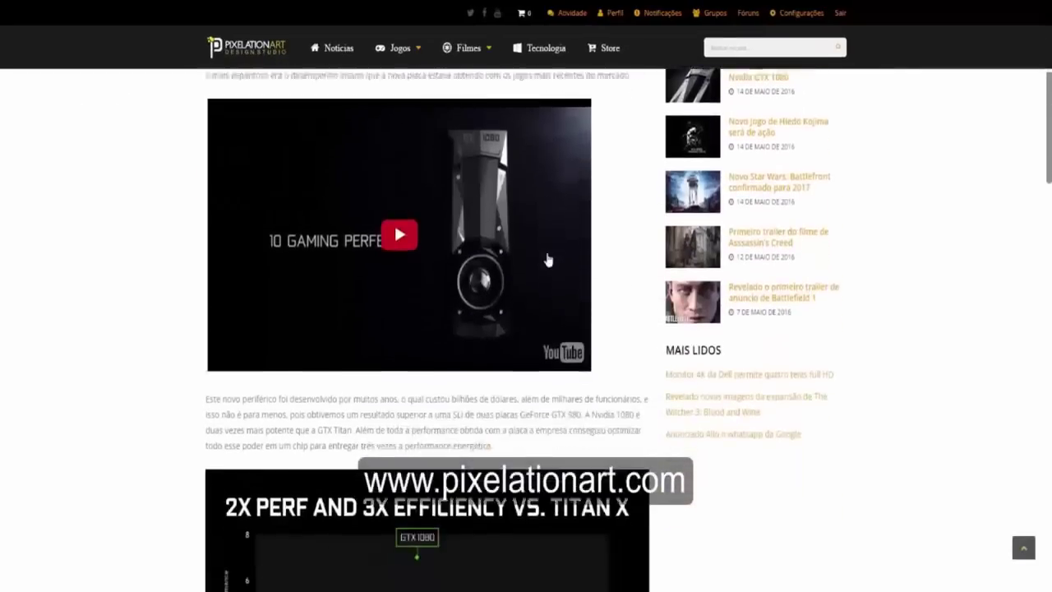
{"action": "scroll", "coordinate": [548, 258], "scroll_direction": "down", "scroll_amount": 3}
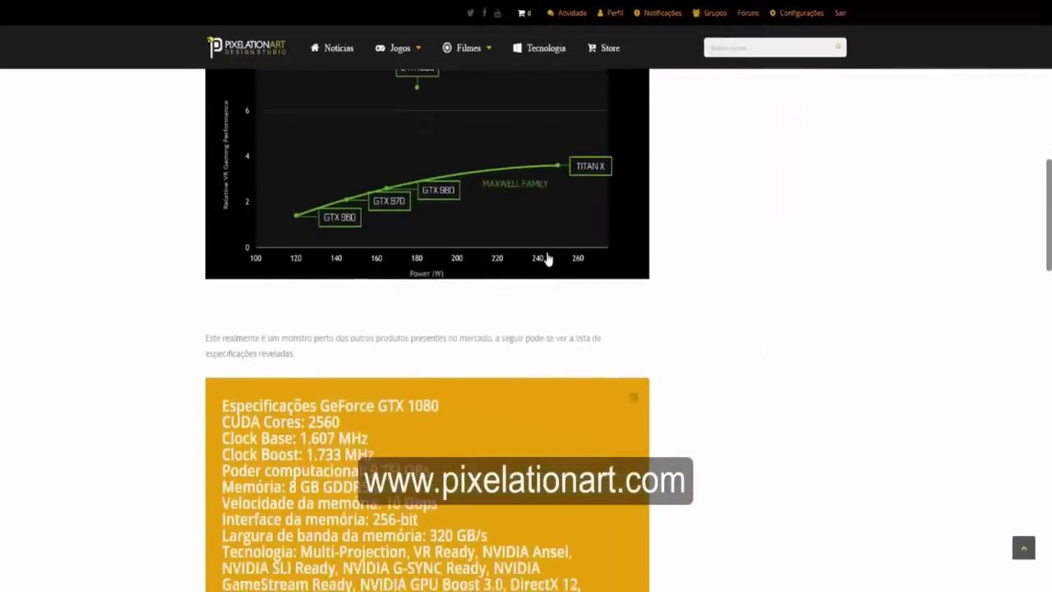
{"action": "left_click", "coordinate": [608, 51]}
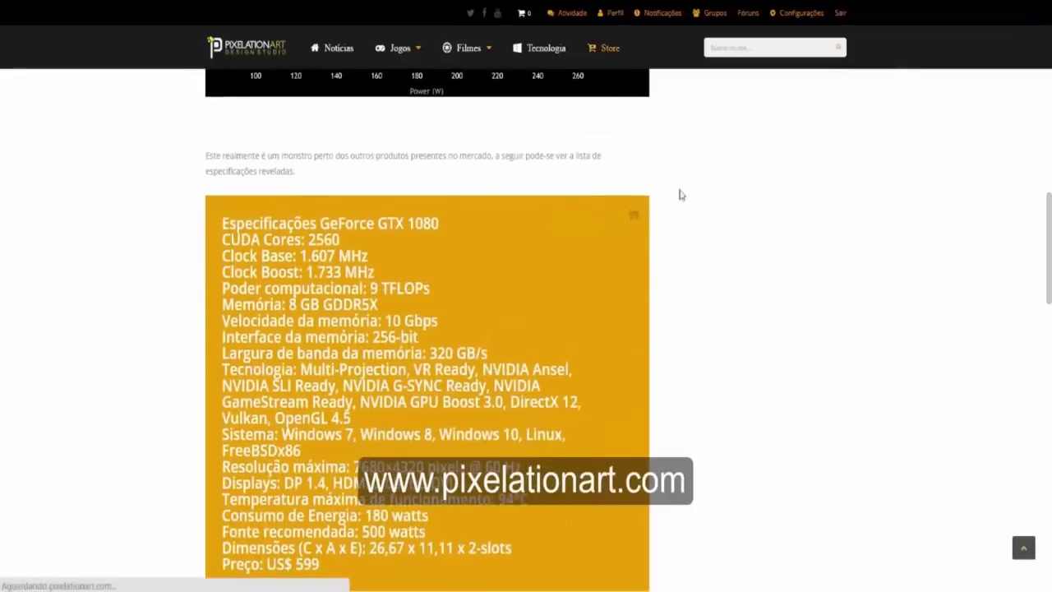
- View the God of War T-shirt's page in the store down to its description, and open the related GTA V T-shirt
{"action": "scroll", "coordinate": [723, 238], "scroll_direction": "down", "scroll_amount": 2}
{"action": "left_click", "coordinate": [460, 312]}
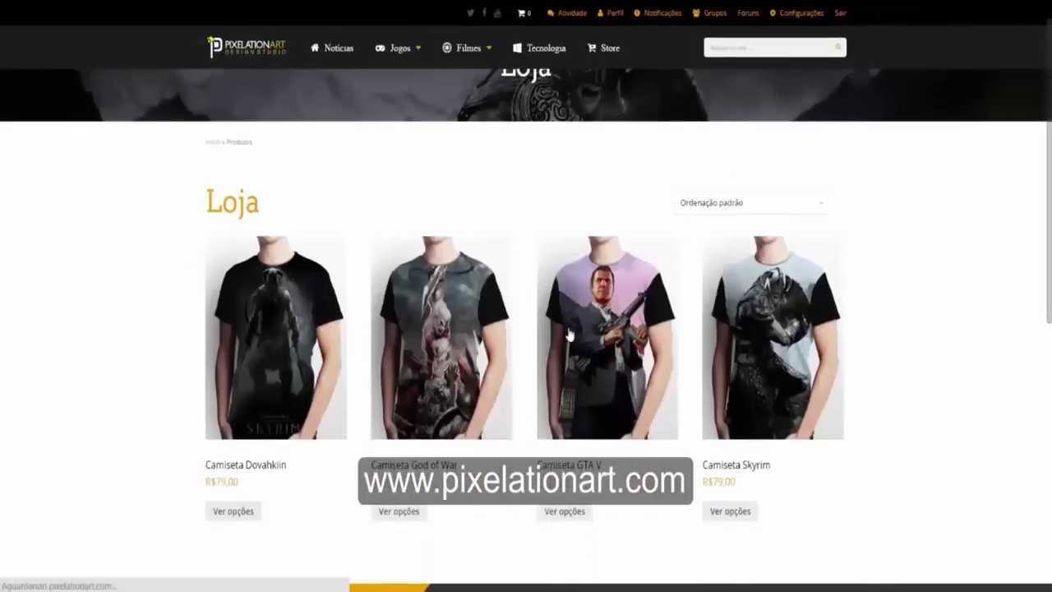
{"action": "scroll", "coordinate": [535, 262], "scroll_direction": "down", "scroll_amount": 2}
{"action": "left_click", "coordinate": [526, 238]}
{"action": "left_click", "coordinate": [522, 294]}
{"action": "scroll", "coordinate": [650, 293], "scroll_direction": "down", "scroll_amount": 5}
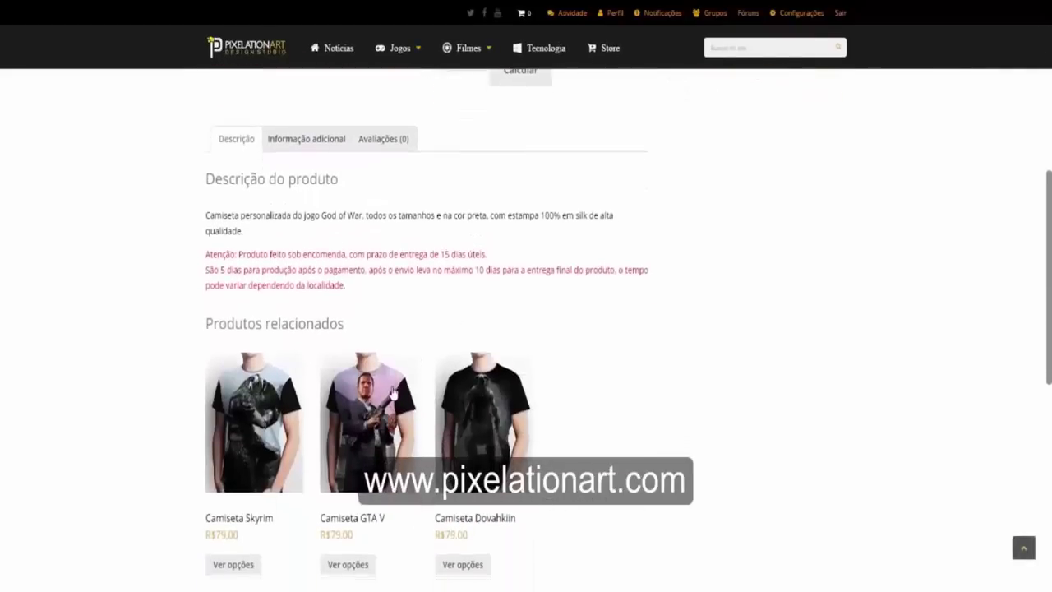
{"action": "left_click", "coordinate": [367, 411]}
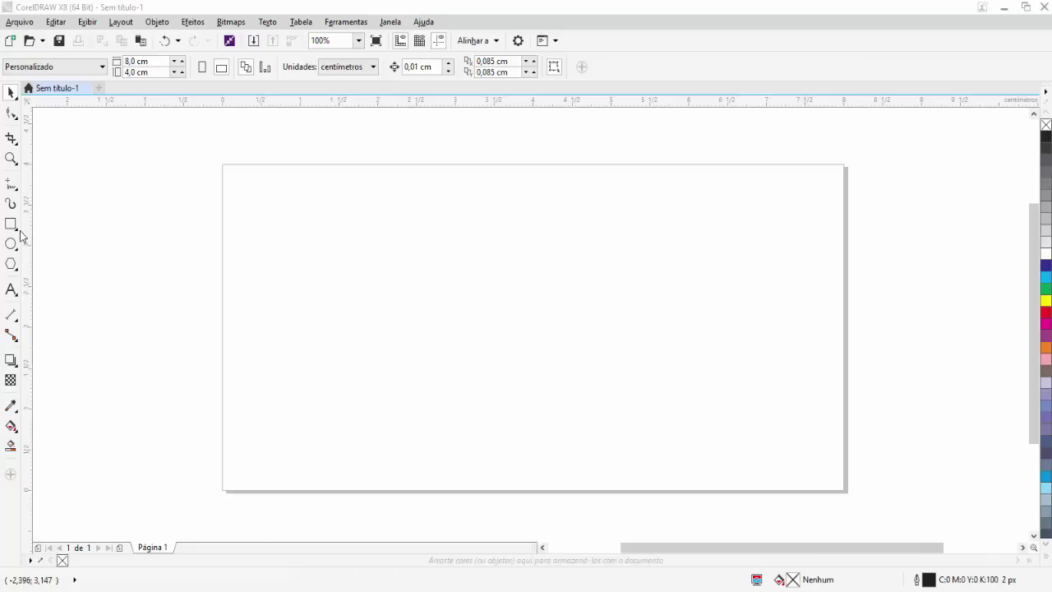
- In CorelDRAW, add the artistic text "Pixelation Art" to the blank page and move it nearer the page's middle
{"action": "left_click", "coordinate": [10, 291]}
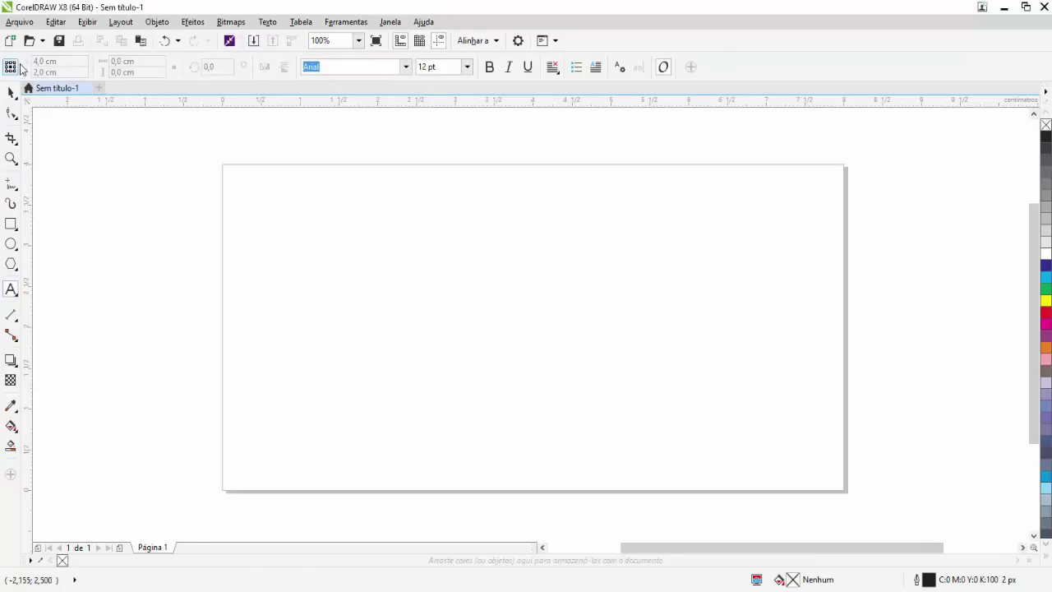
{"action": "left_click", "coordinate": [11, 314]}
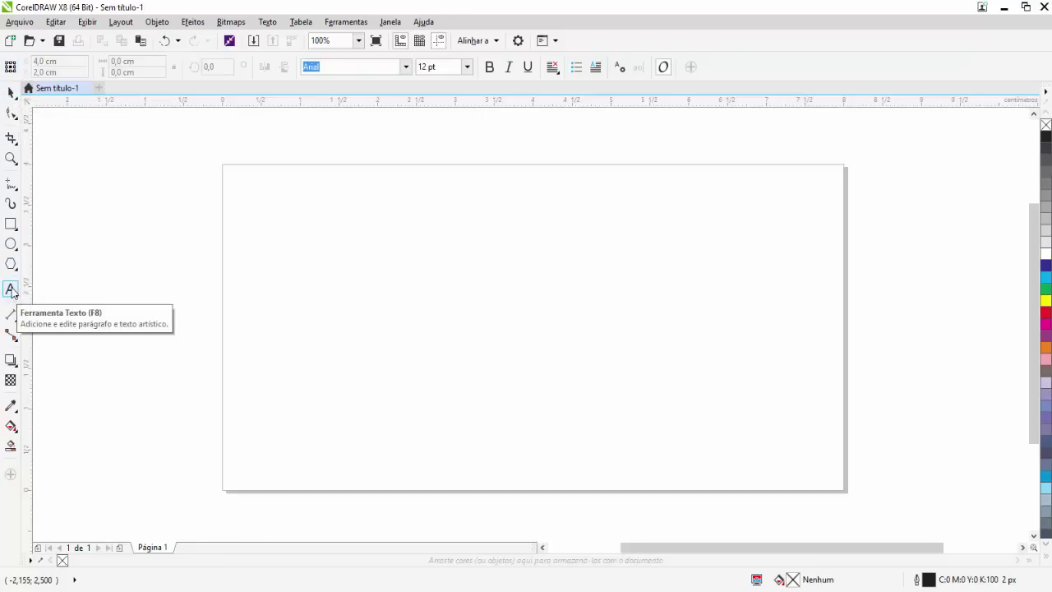
{"action": "left_click", "coordinate": [12, 292]}
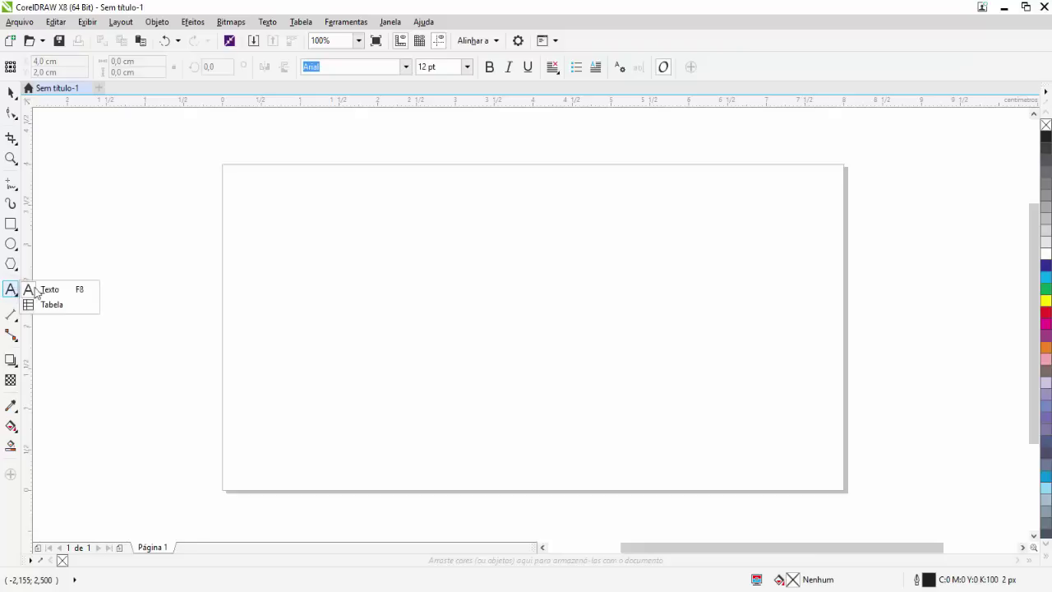
{"action": "left_click", "coordinate": [28, 289]}
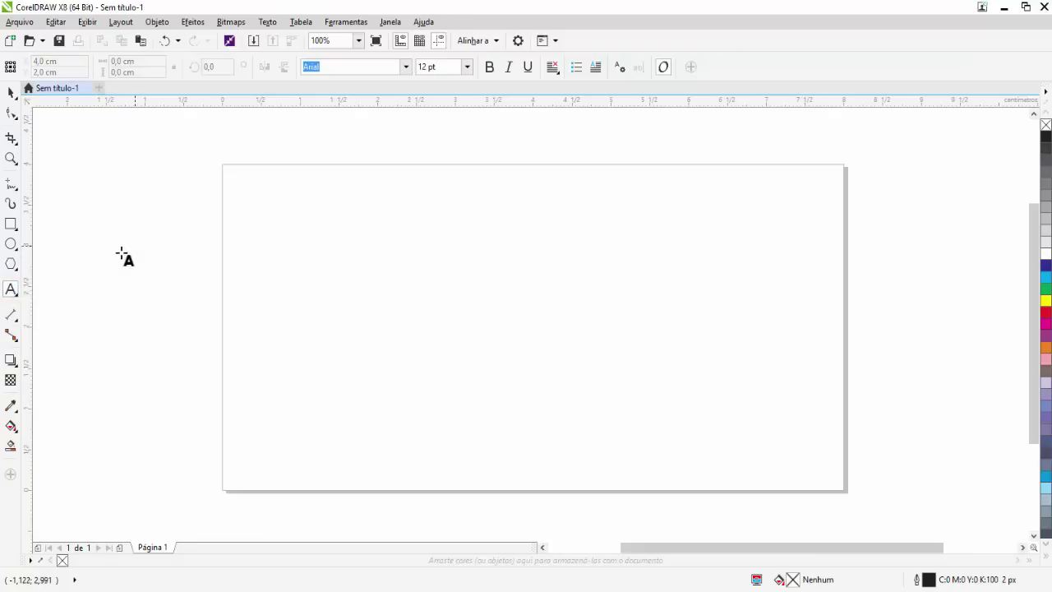
{"action": "left_click", "coordinate": [257, 336]}
{"action": "type", "text": "Pix"}
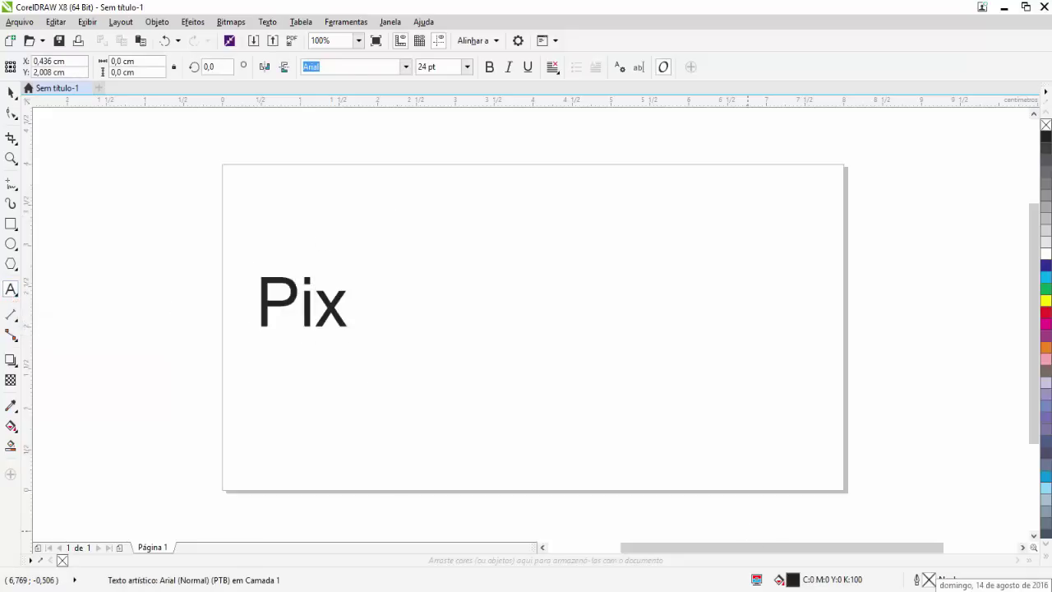
{"action": "type", "text": "elati"}
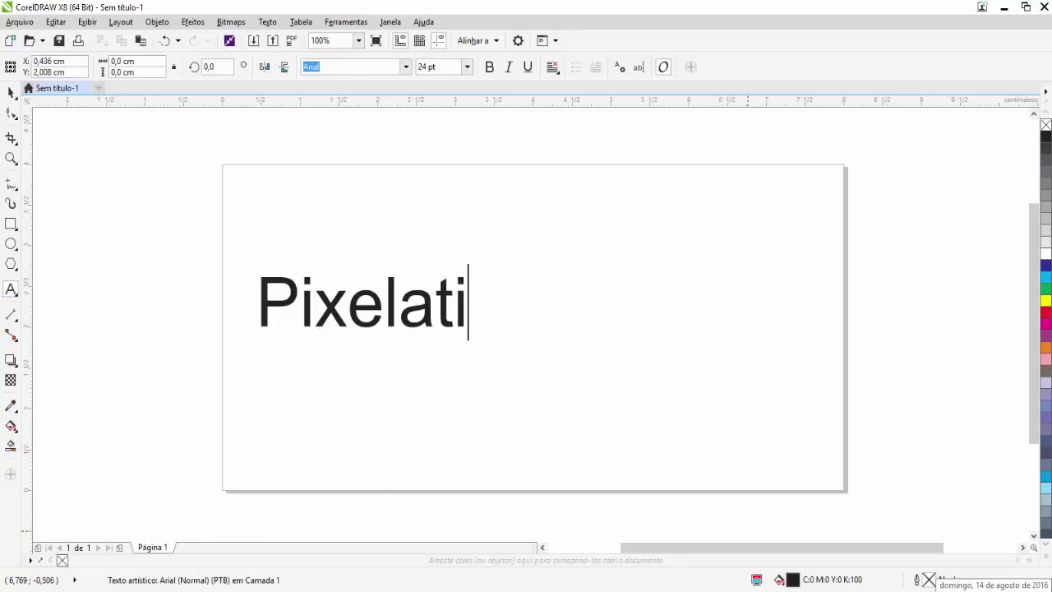
{"action": "type", "text": "on Art"}
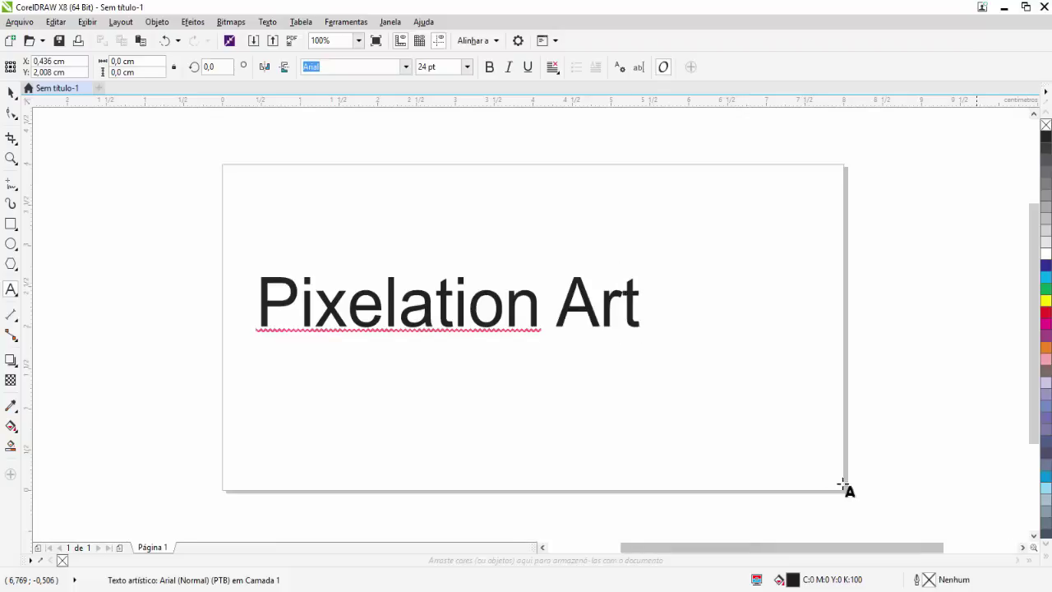
{"action": "key", "text": "ctrl+space"}
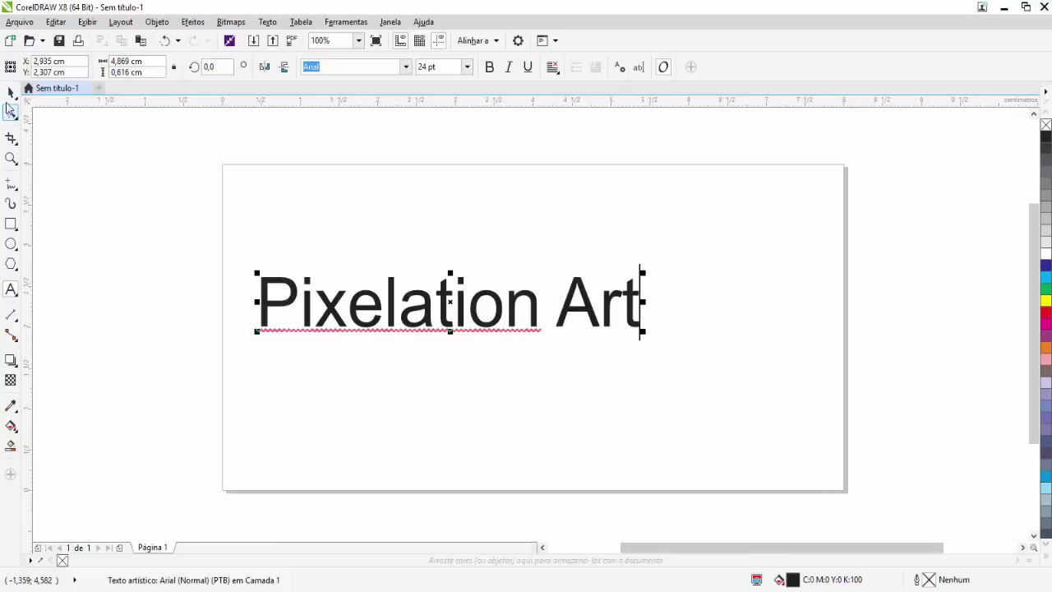
{"action": "left_click_drag", "start_coordinate": [474, 317], "coordinate": [516, 331]}
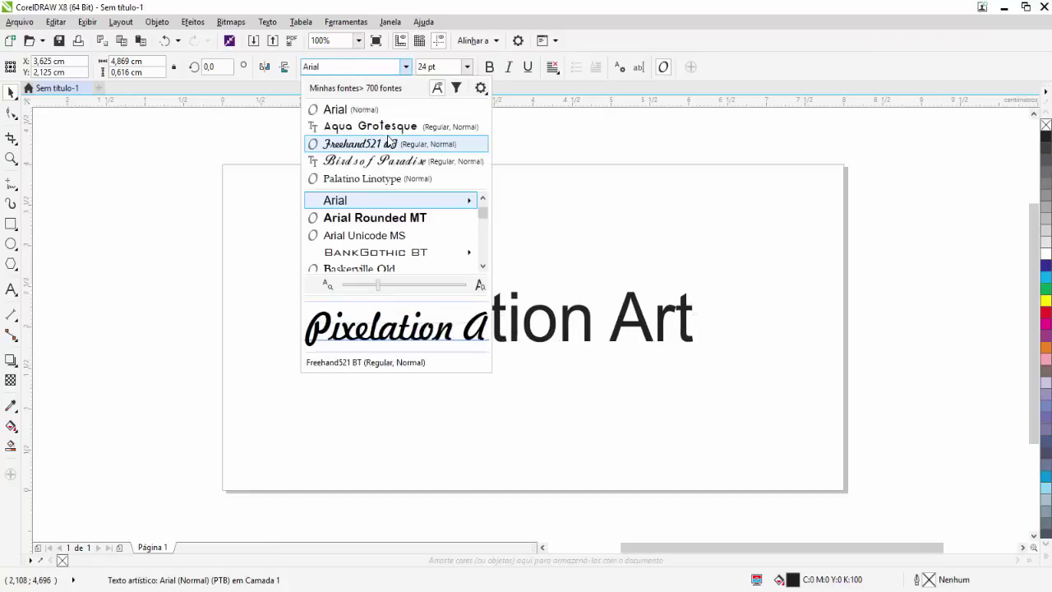
- Preview several fonts on the text, set its font to Impact, and shift the text slightly closer to the page's centre
{"action": "scroll", "coordinate": [374, 235], "scroll_direction": "down", "scroll_amount": 6}
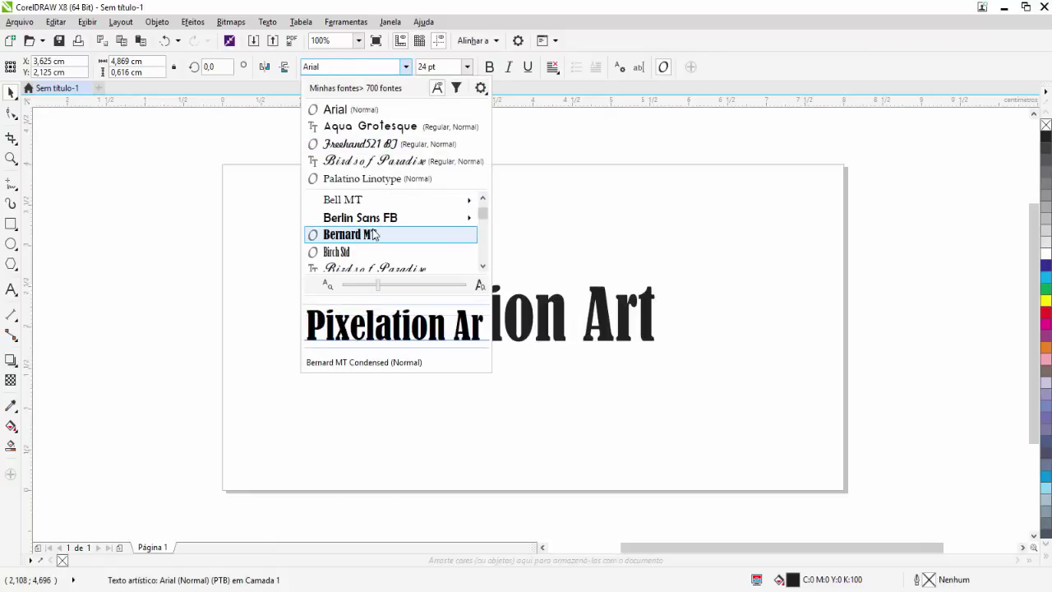
{"action": "scroll", "coordinate": [372, 235], "scroll_direction": "down", "scroll_amount": 3}
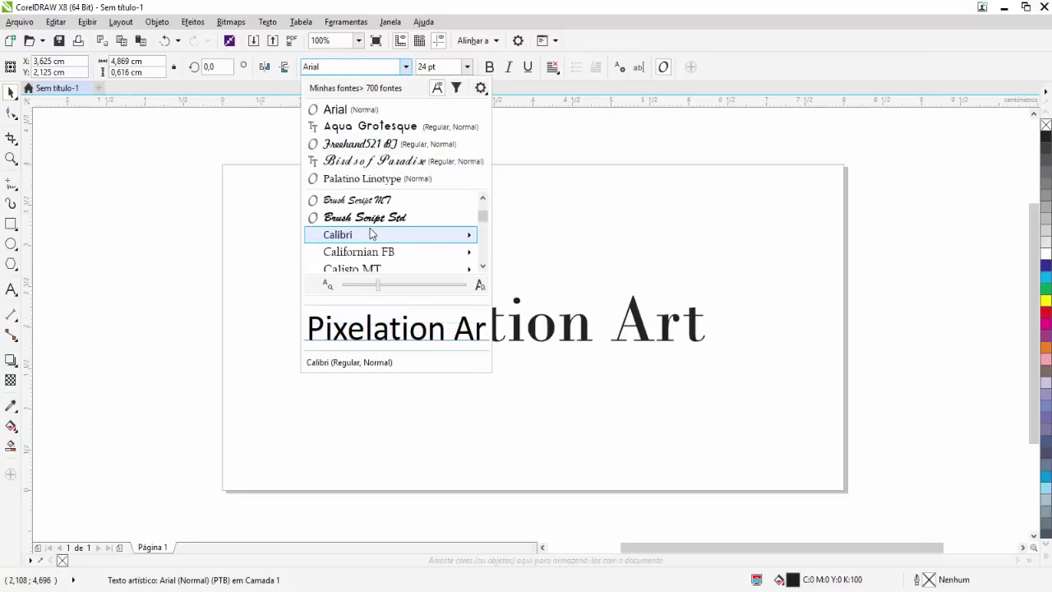
{"action": "scroll", "coordinate": [371, 235], "scroll_direction": "down", "scroll_amount": 1}
{"action": "scroll", "coordinate": [370, 235], "scroll_direction": "down", "scroll_amount": 3}
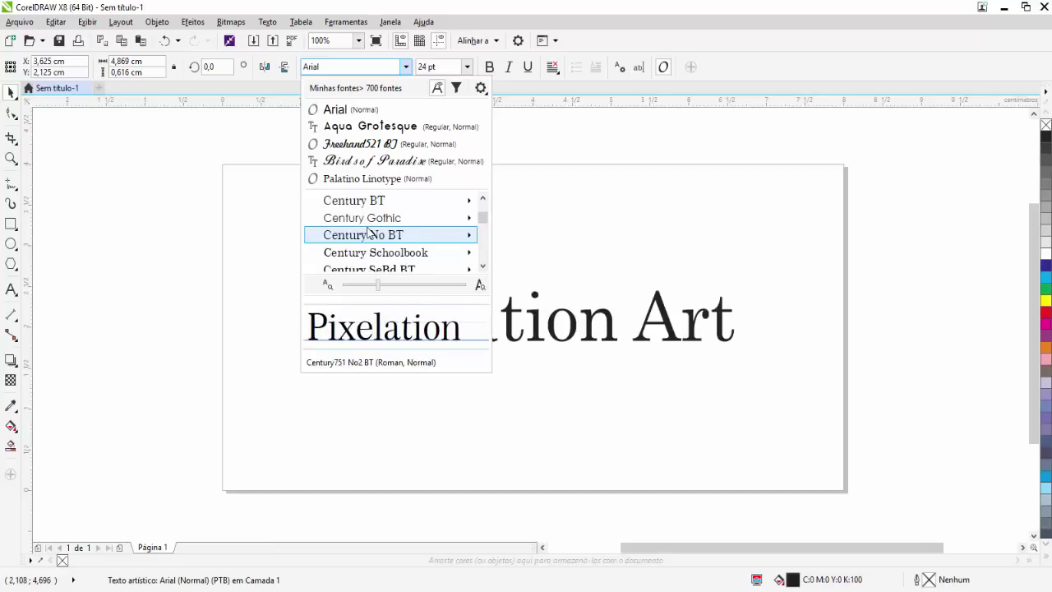
{"action": "scroll", "coordinate": [367, 231], "scroll_direction": "down", "scroll_amount": 3}
{"action": "scroll", "coordinate": [365, 230], "scroll_direction": "down", "scroll_amount": 4}
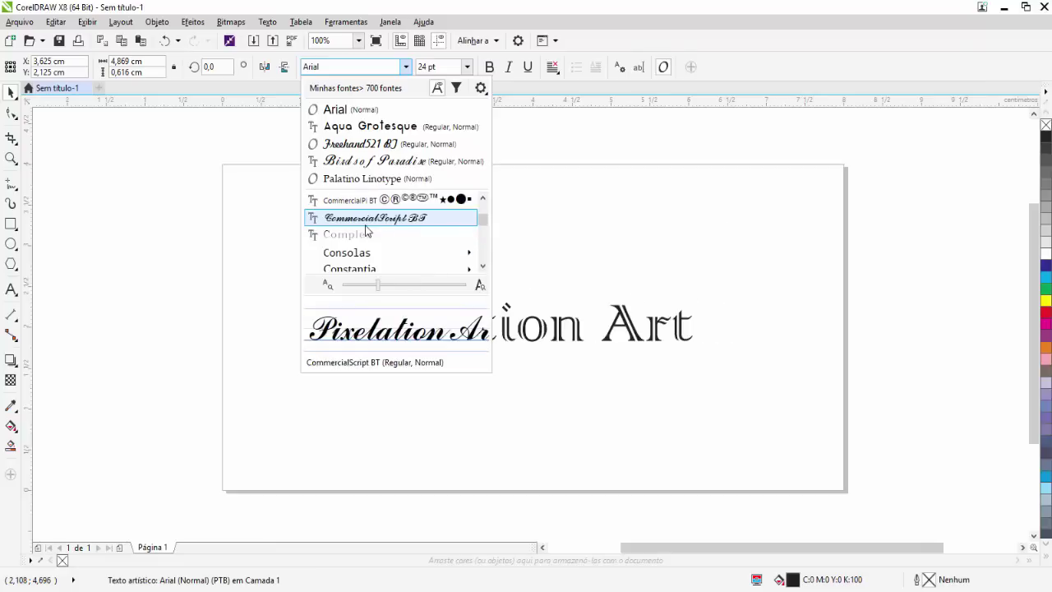
{"action": "scroll", "coordinate": [366, 230], "scroll_direction": "down", "scroll_amount": 2}
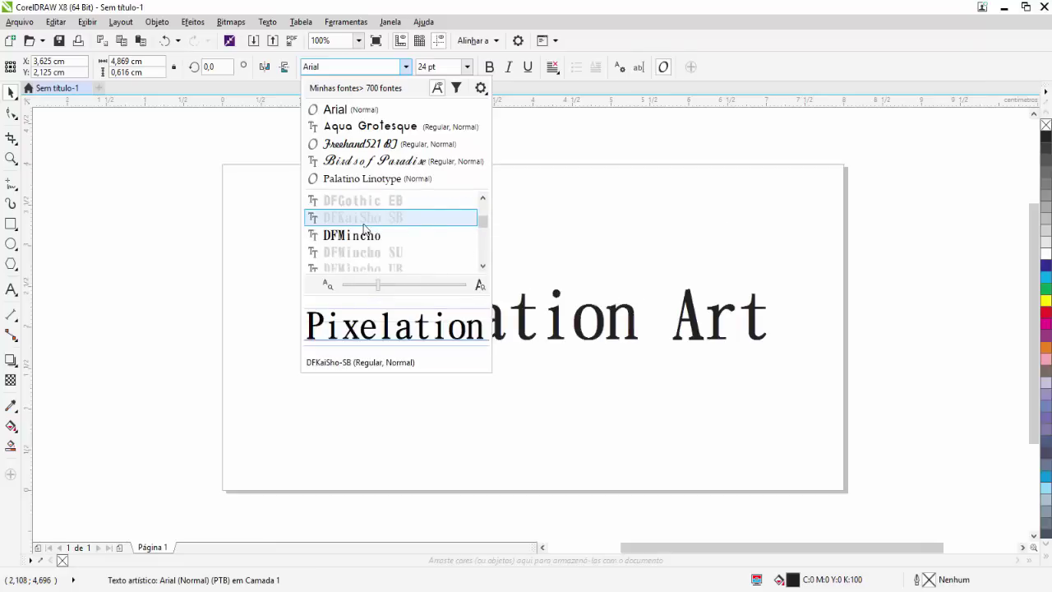
{"action": "scroll", "coordinate": [366, 230], "scroll_direction": "down", "scroll_amount": 3}
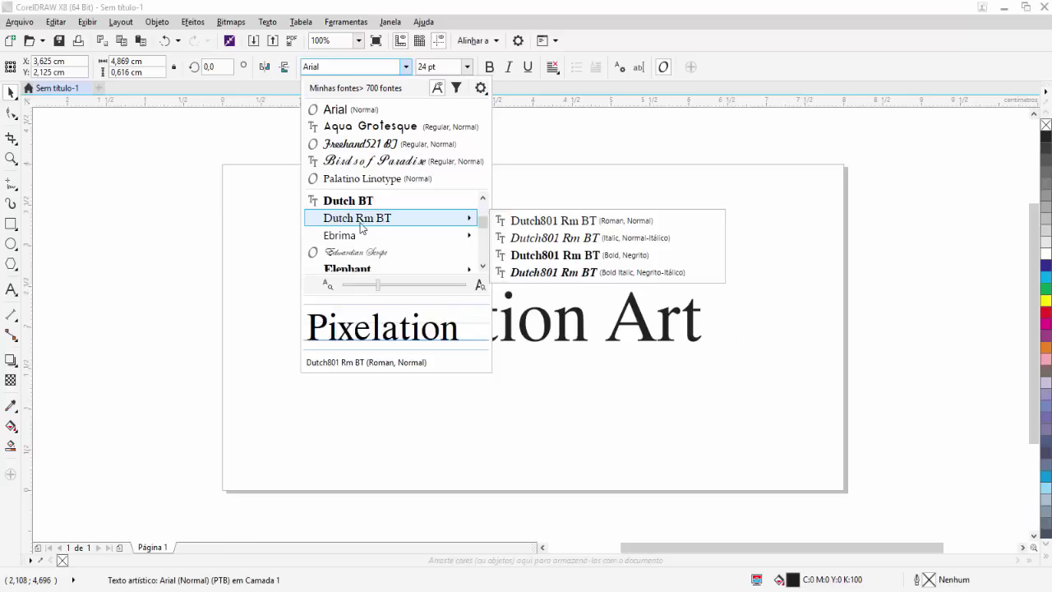
{"action": "left_click", "coordinate": [320, 66]}
{"action": "type", "text": "I"}
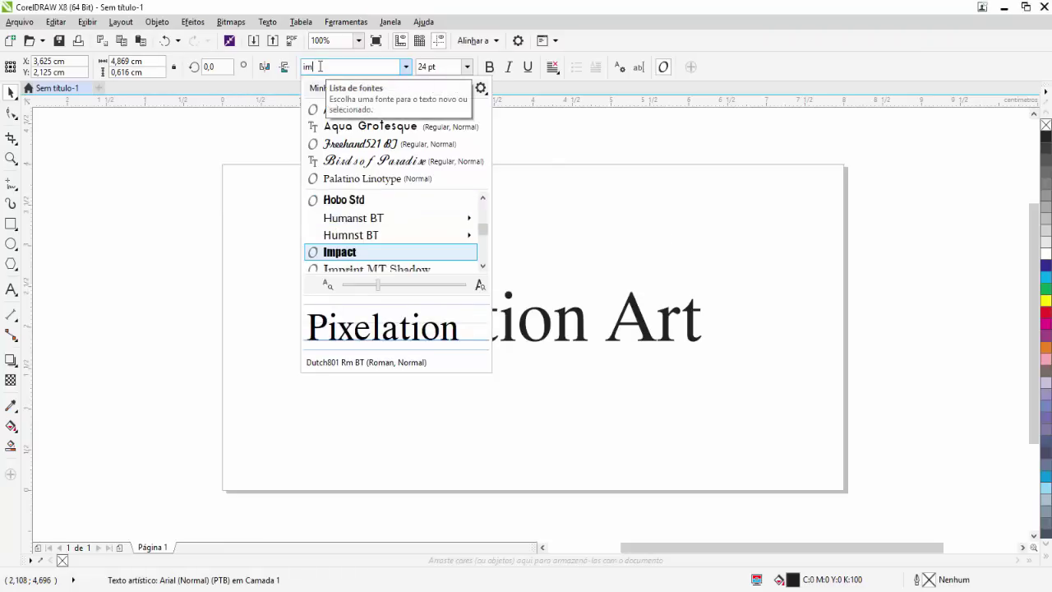
{"action": "type", "text": "mpact"}
{"action": "key", "text": "Return"}
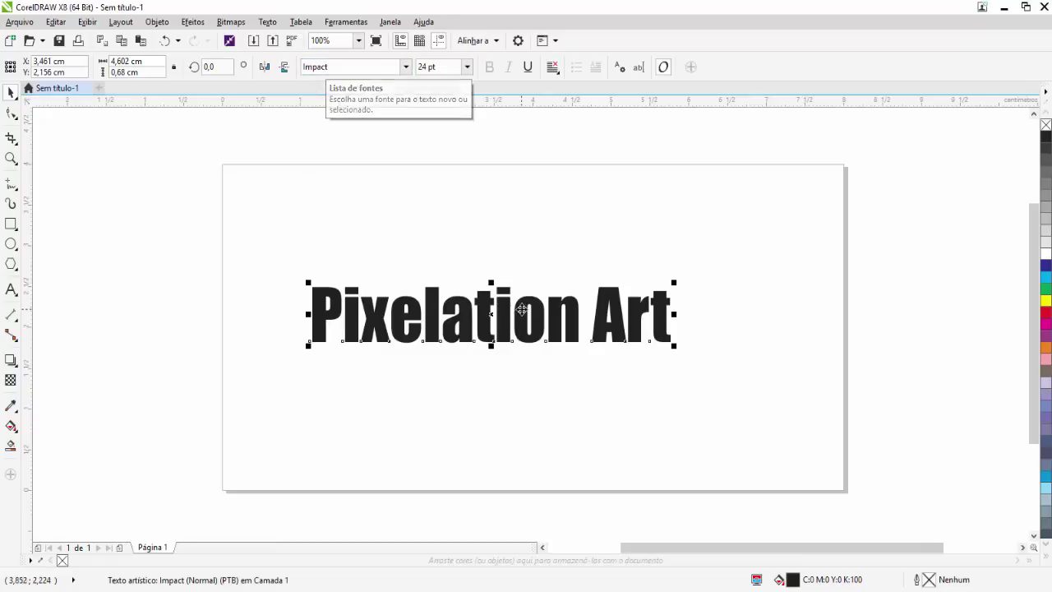
{"action": "left_click_drag", "start_coordinate": [534, 312], "coordinate": [560, 310]}
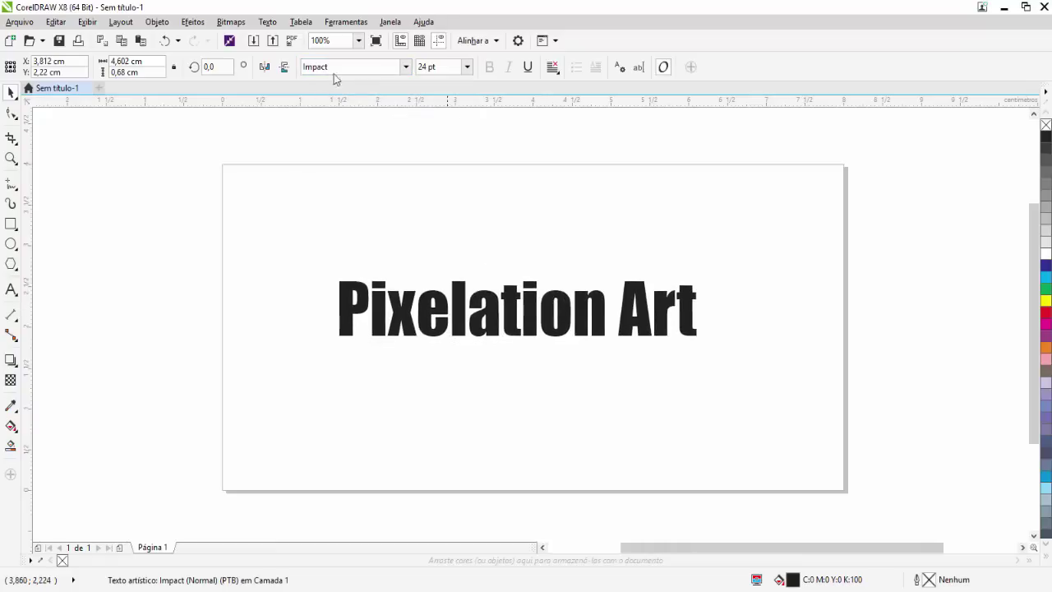
- Change the case of the Pixelation Art text to all capitals (MAIÚSCULAS)
{"action": "left_click", "coordinate": [267, 21]}
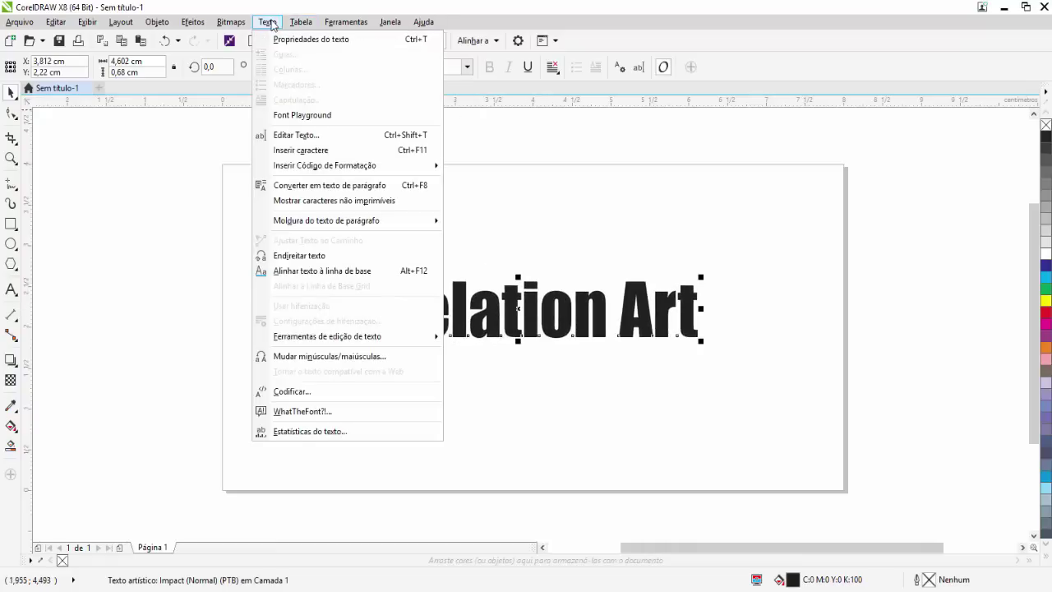
{"action": "left_click", "coordinate": [291, 356]}
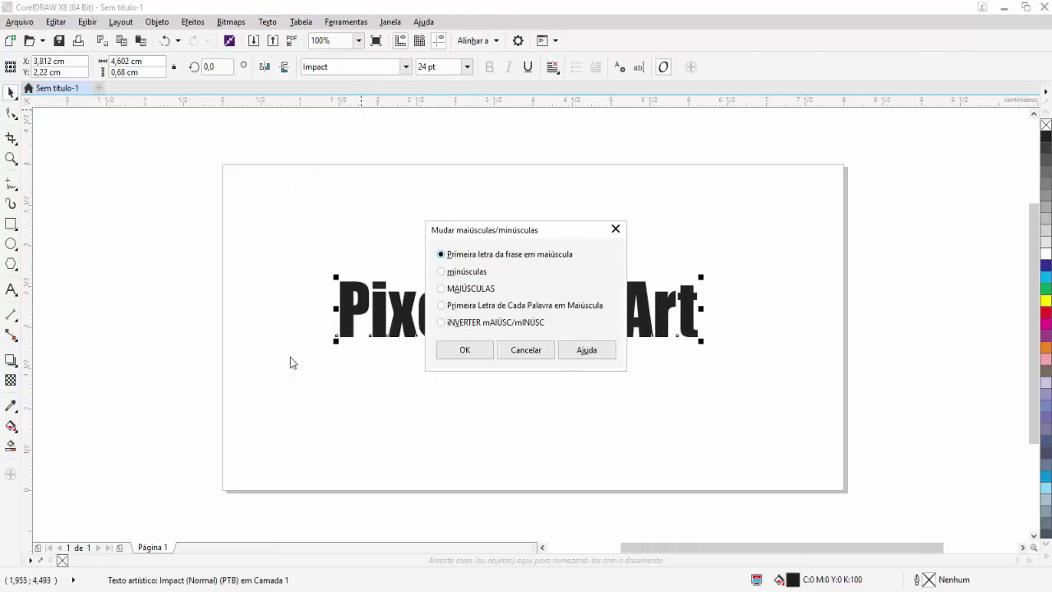
{"action": "left_click", "coordinate": [444, 289]}
{"action": "left_click", "coordinate": [464, 350]}
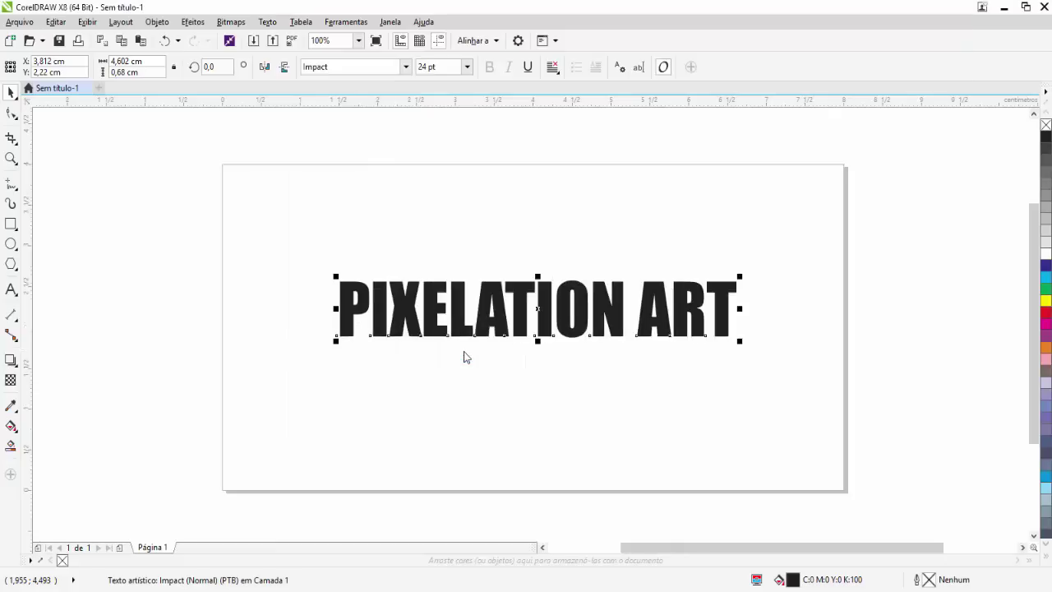
- Enlarge the text proportionally to about 6.6 cm wide and centre it on the page
{"action": "left_click_drag", "start_coordinate": [509, 306], "coordinate": [477, 337]}
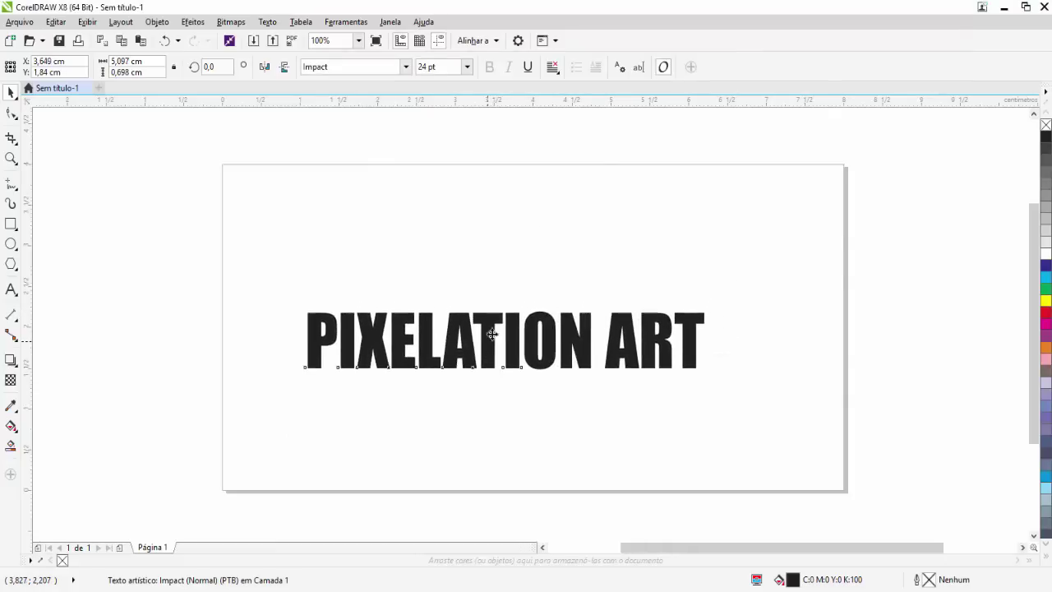
{"action": "left_click_drag", "start_coordinate": [709, 306], "coordinate": [765, 265]}
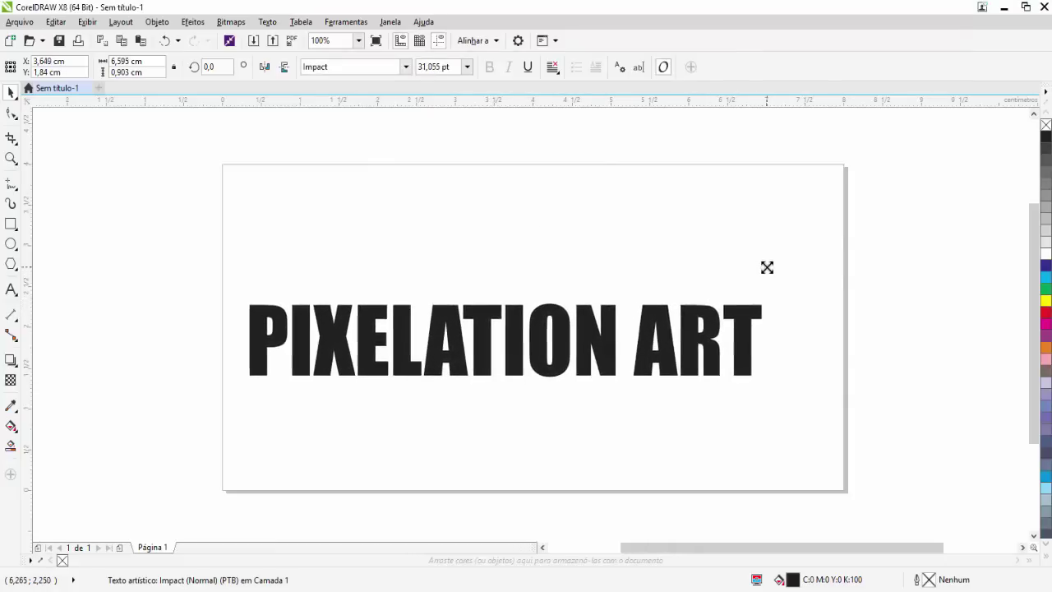
{"action": "left_click_drag", "start_coordinate": [702, 326], "coordinate": [728, 323]}
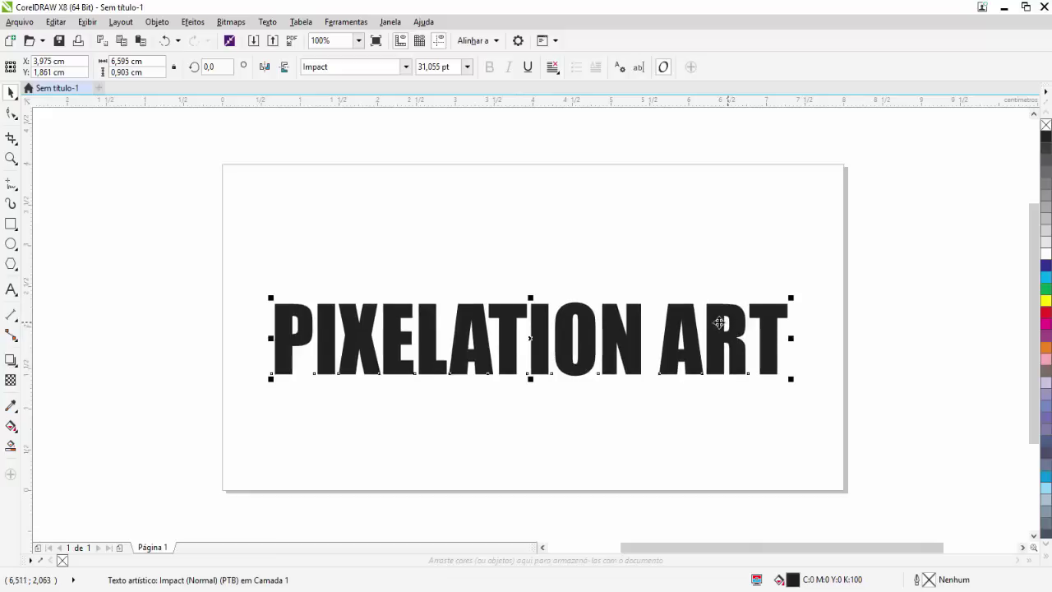
{"action": "left_click_drag", "start_coordinate": [502, 285], "coordinate": [500, 280]}
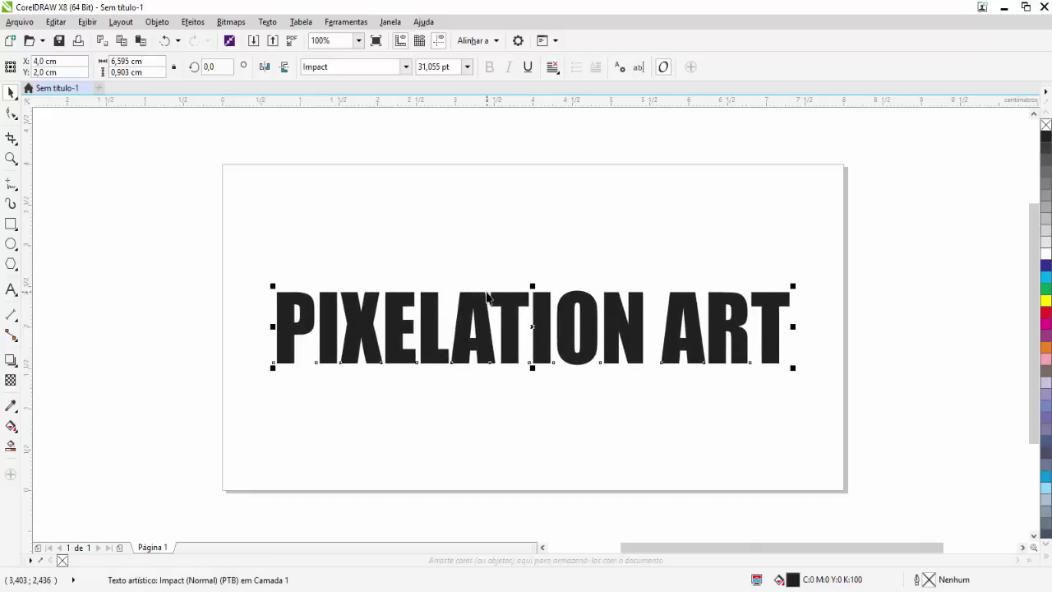
{"action": "left_click", "coordinate": [343, 240]}
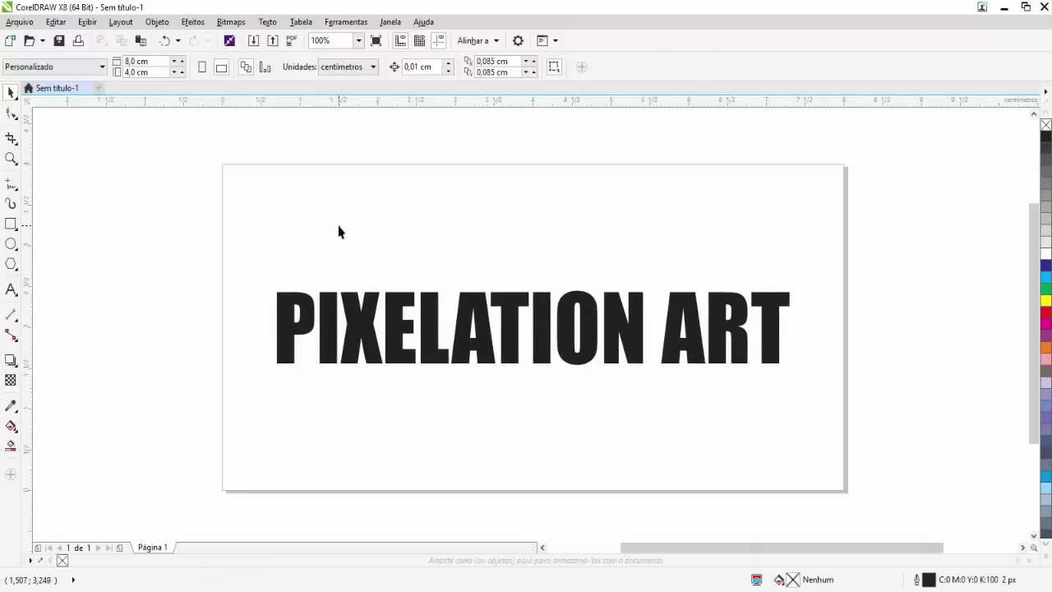
- Apply a one-step external contour to the PIXELATION ART text with a 1 cm offset
{"action": "left_click", "coordinate": [614, 307]}
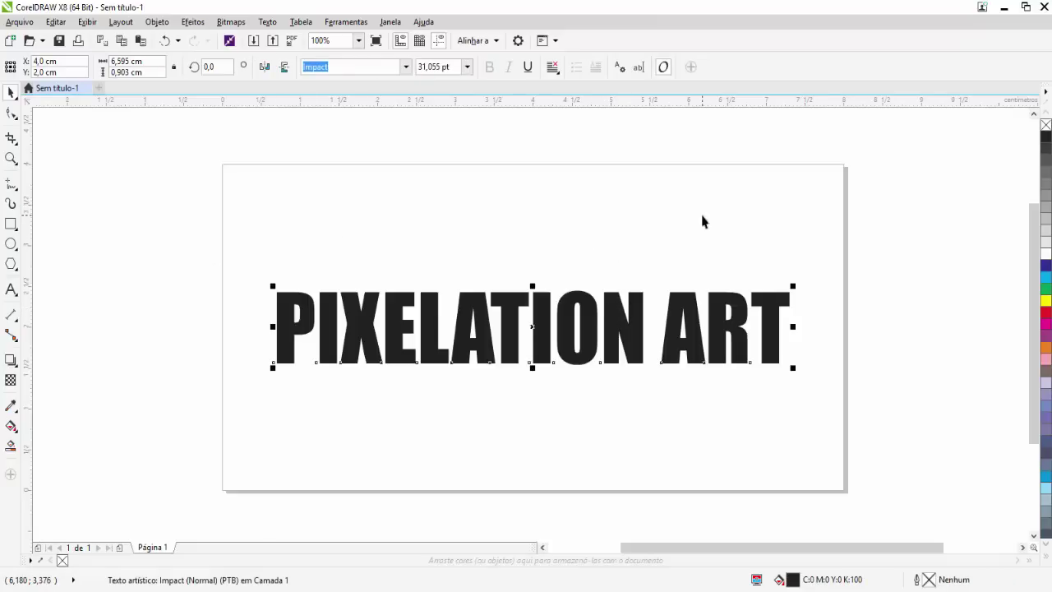
{"action": "key", "text": "XF86AudioLowerVolume"}
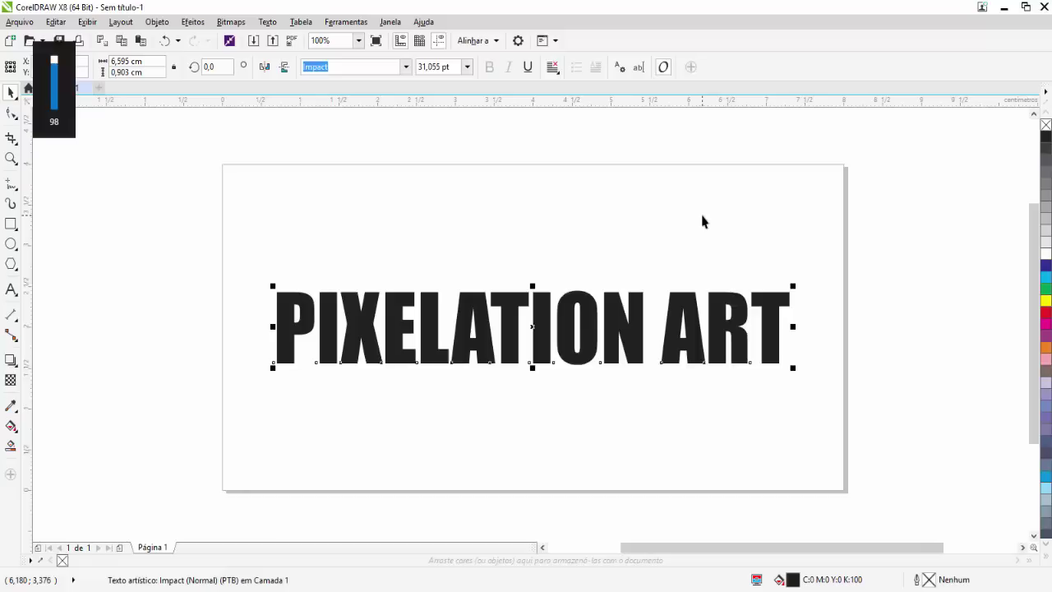
{"action": "key", "text": "ctrl+F9"}
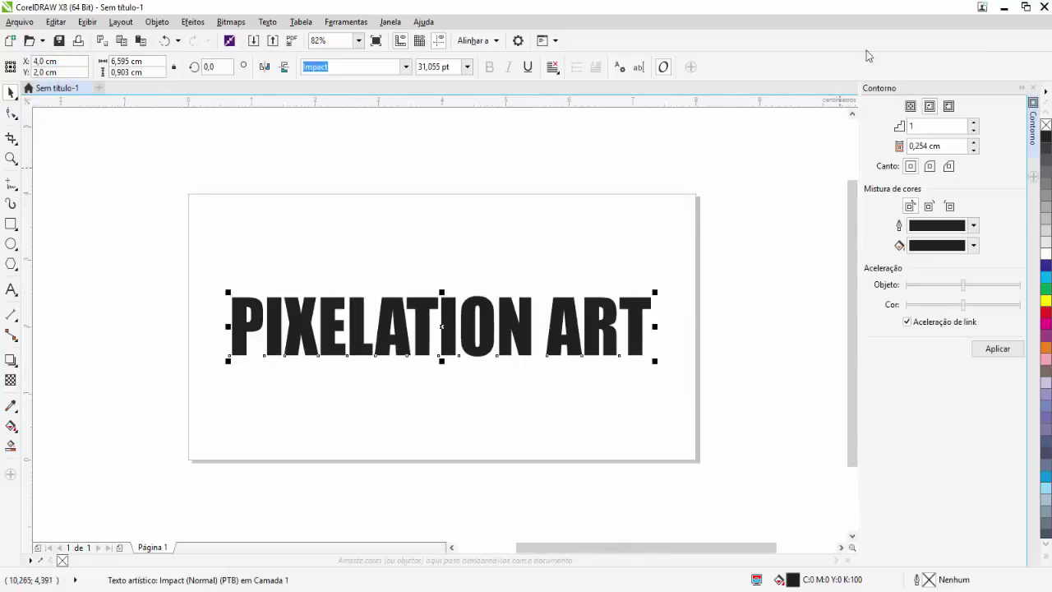
{"action": "left_click", "coordinate": [950, 107]}
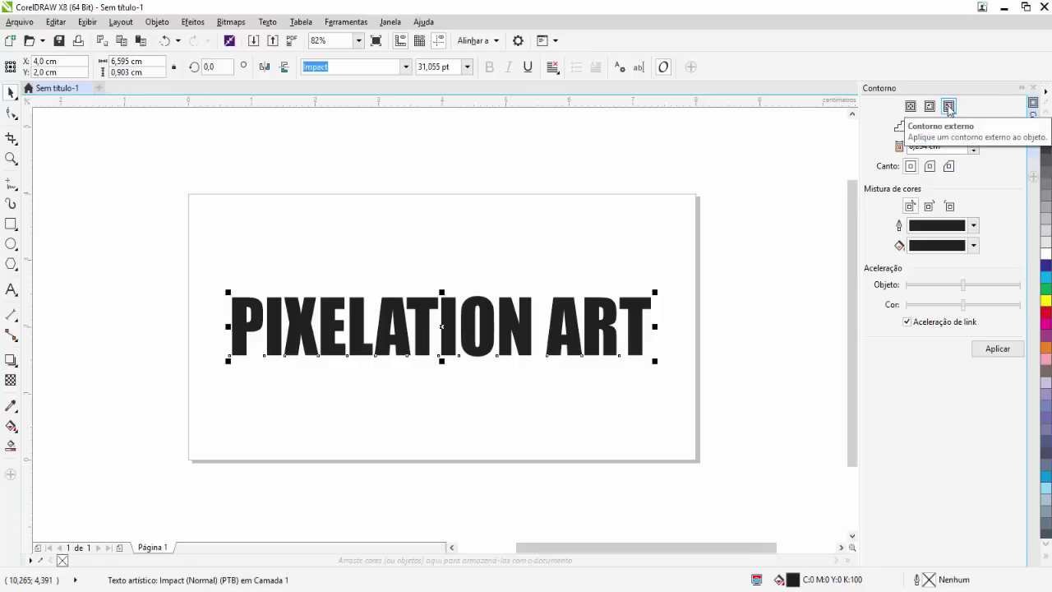
{"action": "left_click", "coordinate": [910, 106]}
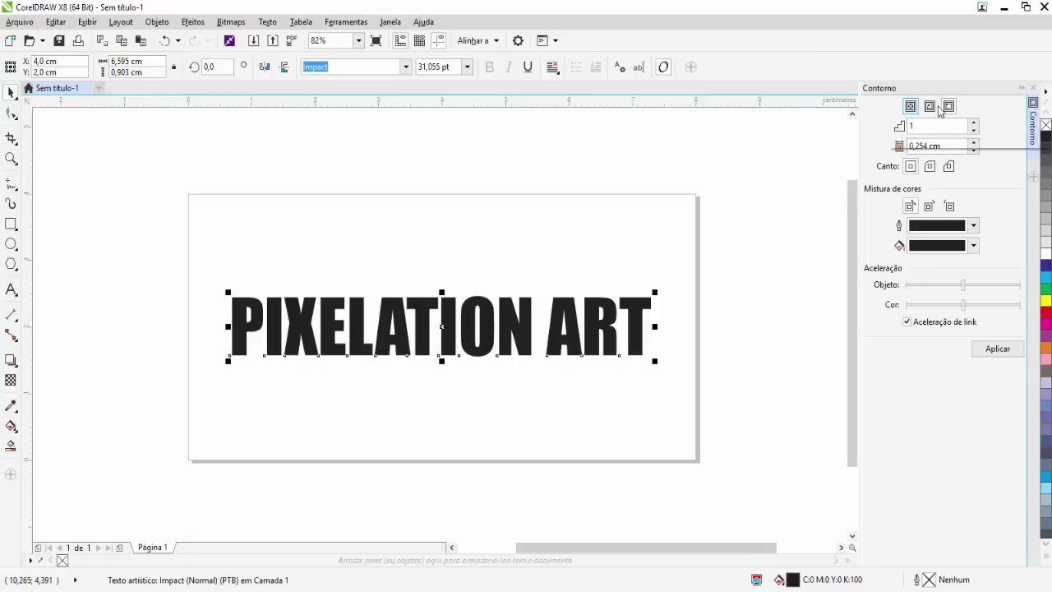
{"action": "left_click", "coordinate": [918, 127]}
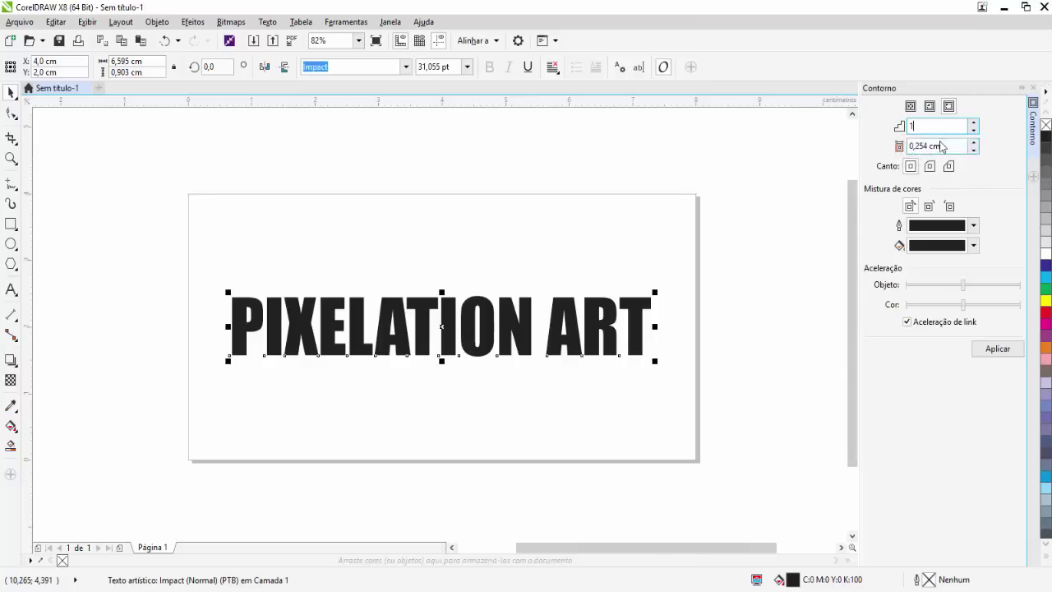
{"action": "left_click_drag", "start_coordinate": [940, 145], "coordinate": [921, 147]}
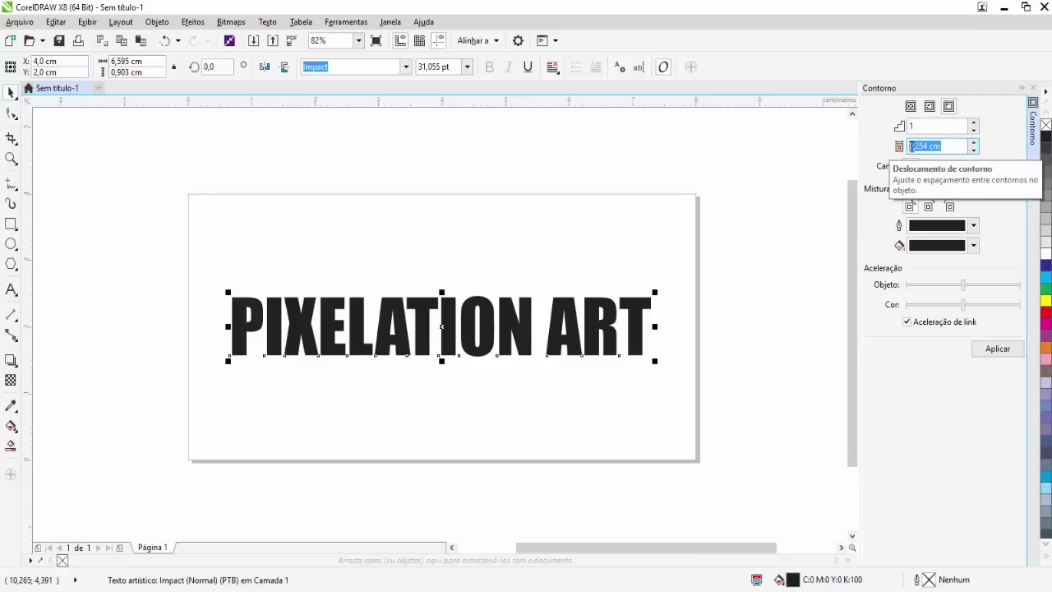
{"action": "type", "text": "1"}
{"action": "key", "text": "Return"}
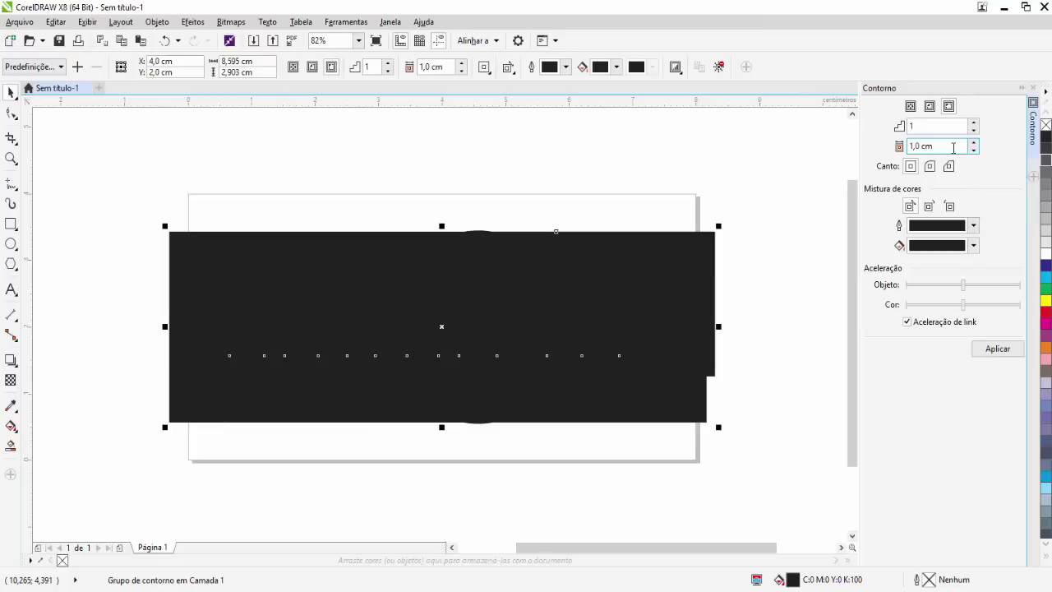
- Fill the PIXELATION ART text itself with light grey (10% black)
{"action": "left_click", "coordinate": [948, 229]}
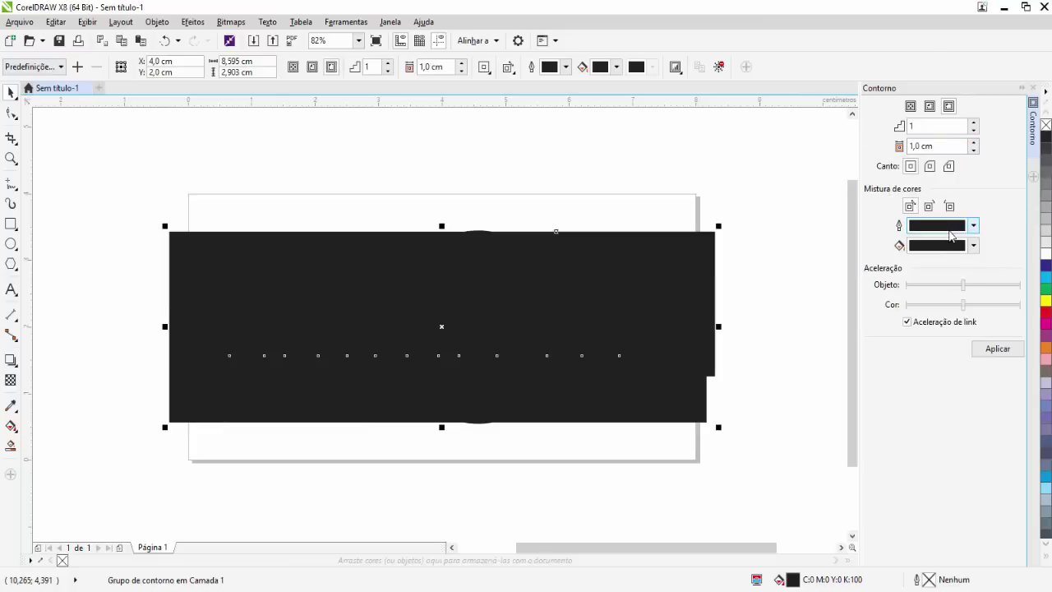
{"action": "left_click", "coordinate": [805, 220]}
{"action": "left_click", "coordinate": [757, 303]}
{"action": "left_click", "coordinate": [610, 312]}
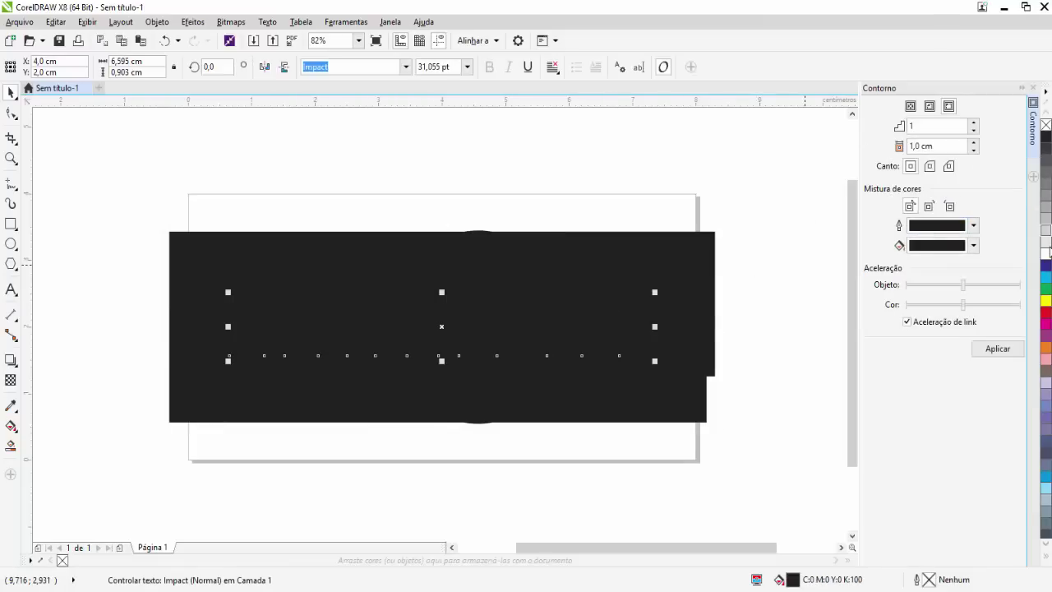
{"action": "left_click", "coordinate": [1040, 244]}
{"action": "left_click", "coordinate": [779, 251]}
- Reduce the text's contour offset to 0.5 cm, to 0.05 cm, and finally set it to 0.08 cm
{"action": "left_click", "coordinate": [699, 272]}
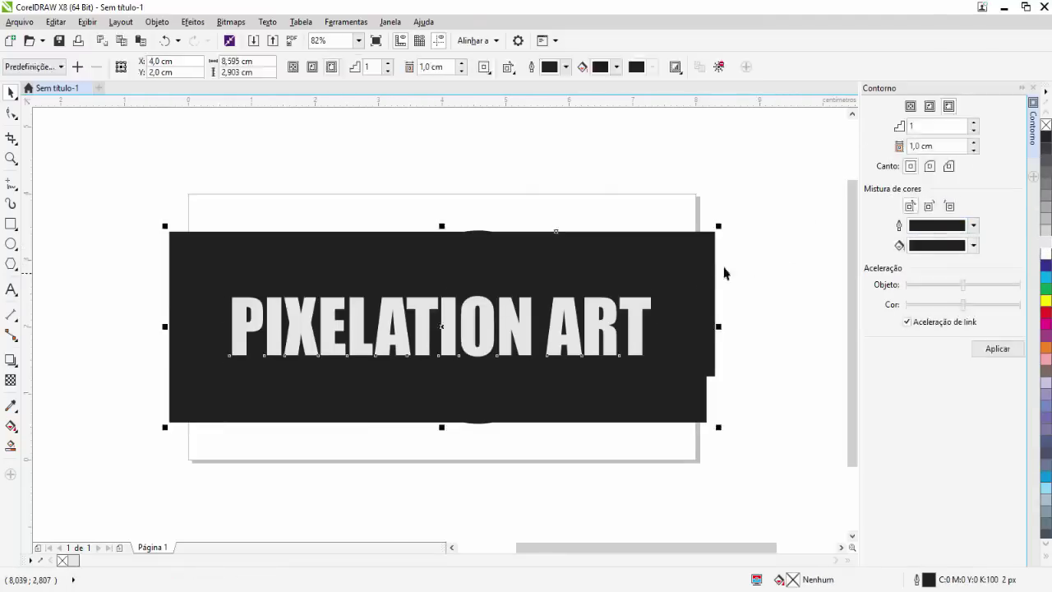
{"action": "left_click", "coordinate": [918, 147]}
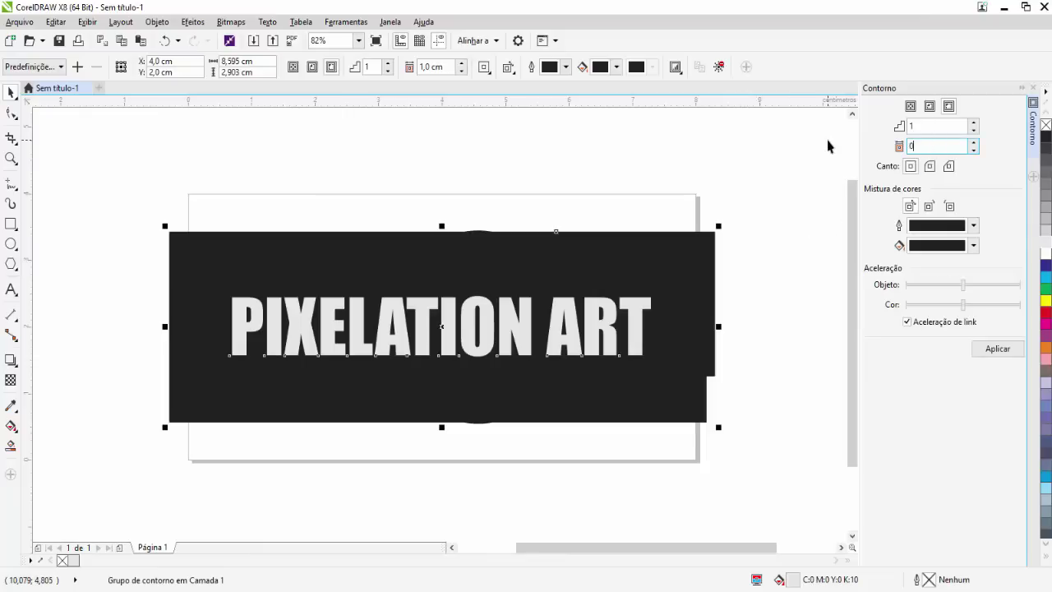
{"action": "type", "text": "0,5"}
{"action": "key", "text": "Return"}
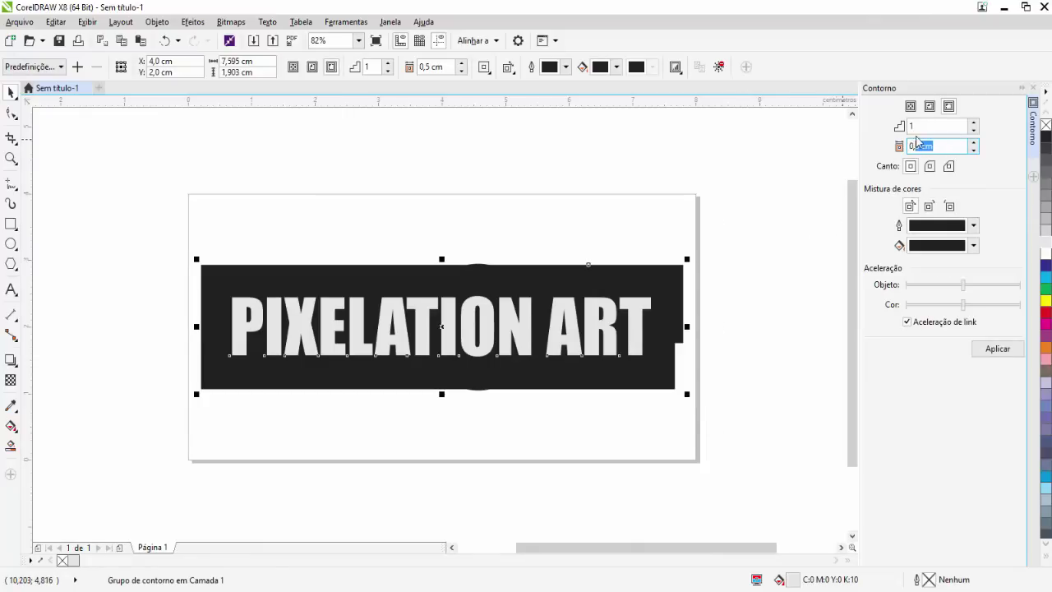
{"action": "type", "text": "0,05"}
{"action": "key", "text": "Return"}
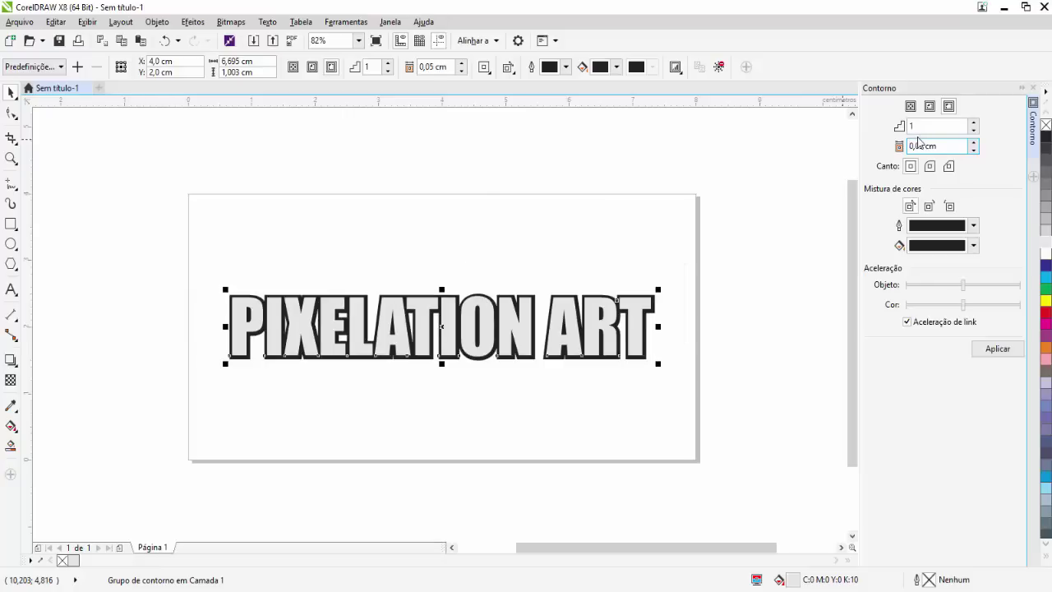
{"action": "left_click_drag", "start_coordinate": [926, 147], "coordinate": [920, 146]}
{"action": "type", "text": "8"}
{"action": "key", "text": "Return"}
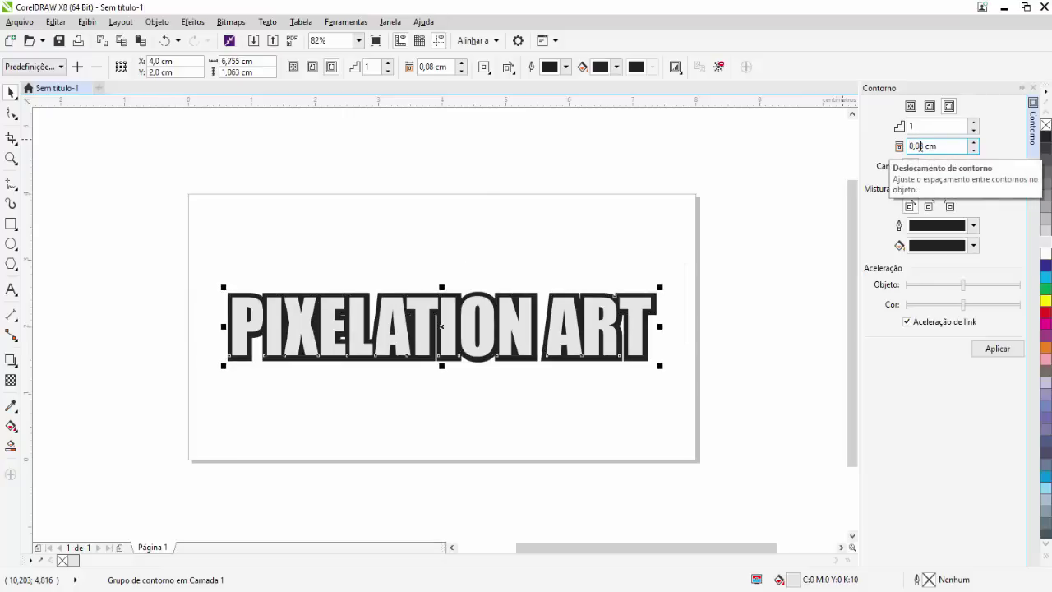
- Change the display mode to Aperfeiçoado and inspect the edges of the contoured letters up close
{"action": "scroll", "coordinate": [559, 300], "scroll_direction": "up", "scroll_amount": 4}
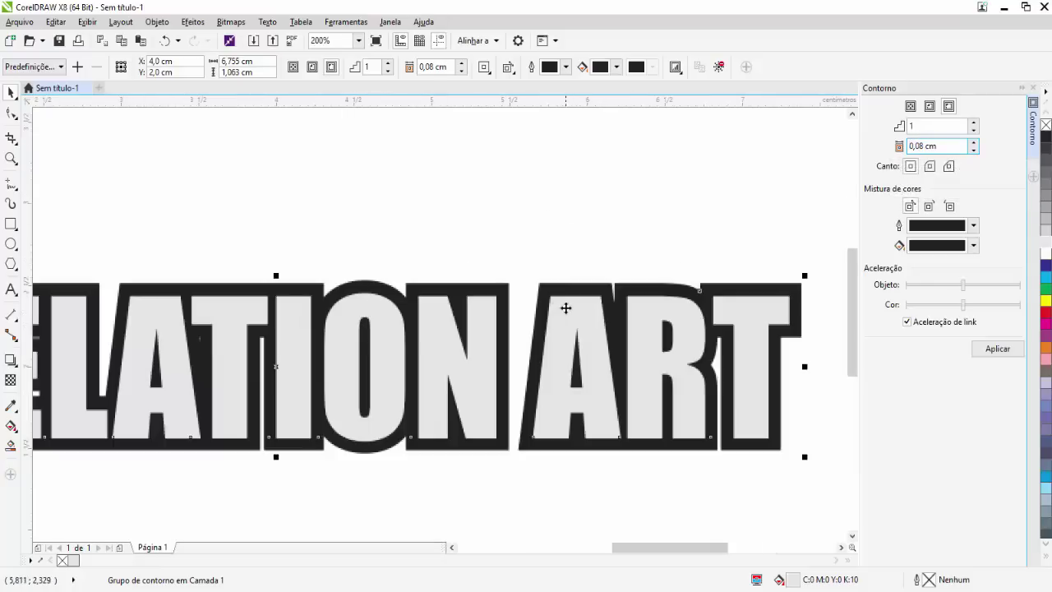
{"action": "scroll", "coordinate": [446, 350], "scroll_direction": "down", "scroll_amount": 2}
{"action": "scroll", "coordinate": [439, 351], "scroll_direction": "up", "scroll_amount": 2}
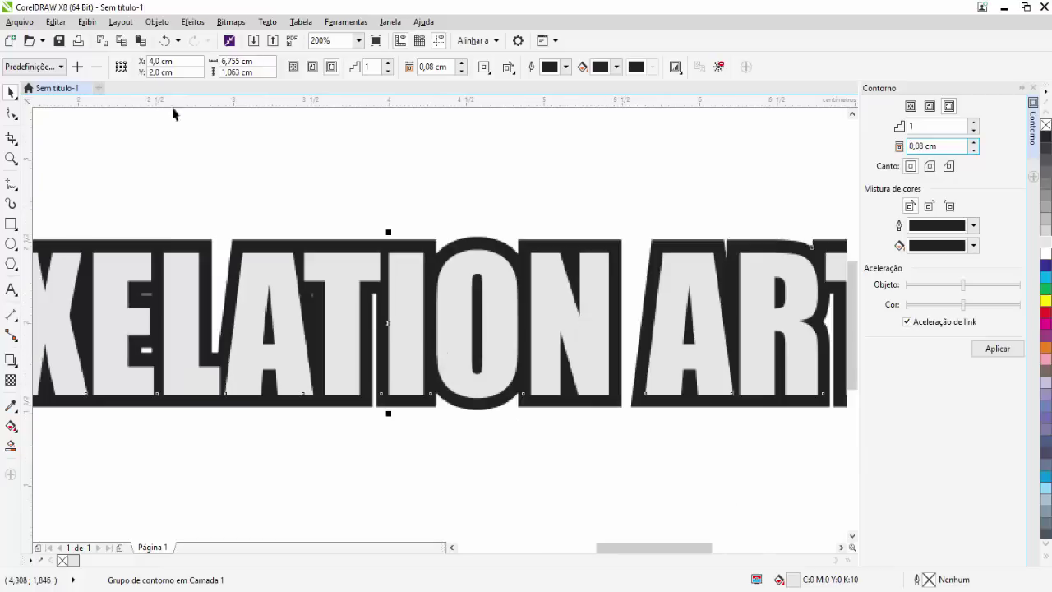
{"action": "scroll", "coordinate": [266, 301], "scroll_direction": "up", "scroll_amount": 1}
{"action": "scroll", "coordinate": [418, 329], "scroll_direction": "up", "scroll_amount": 4}
{"action": "scroll", "coordinate": [386, 306], "scroll_direction": "down", "scroll_amount": 7}
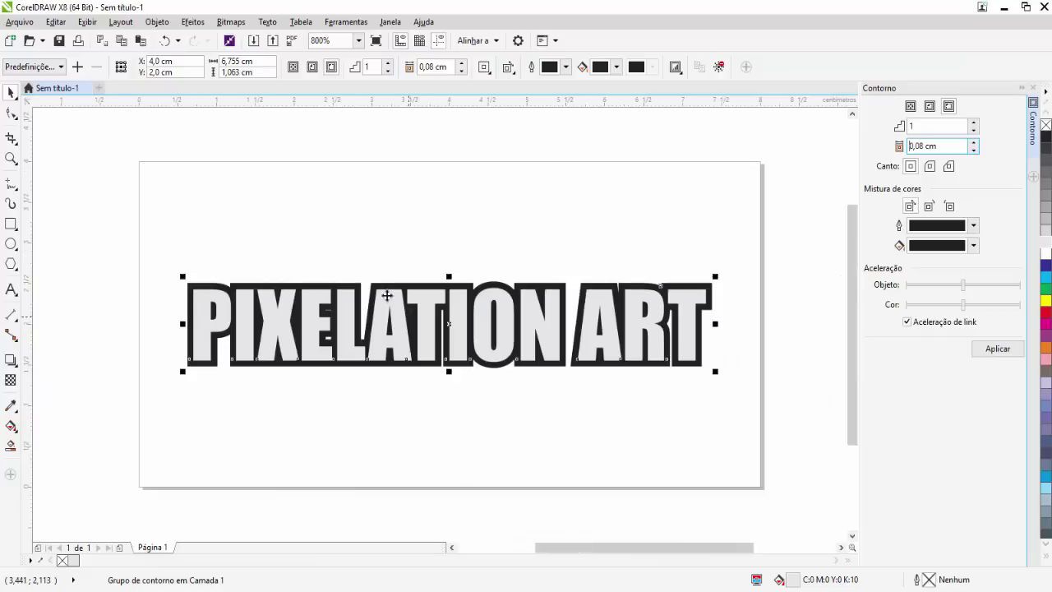
{"action": "left_click", "coordinate": [87, 21]}
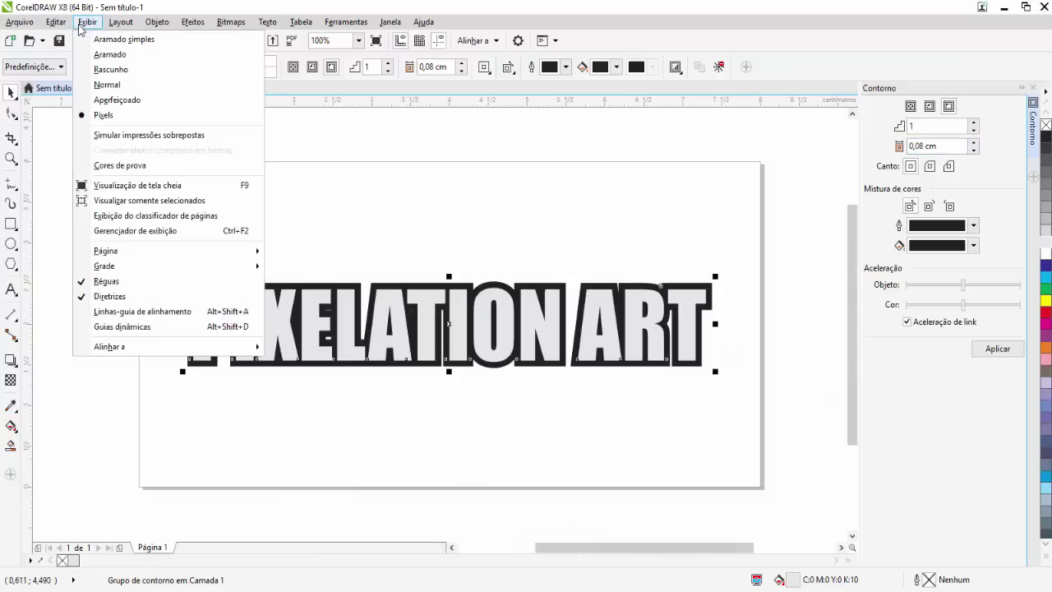
{"action": "left_click", "coordinate": [106, 105]}
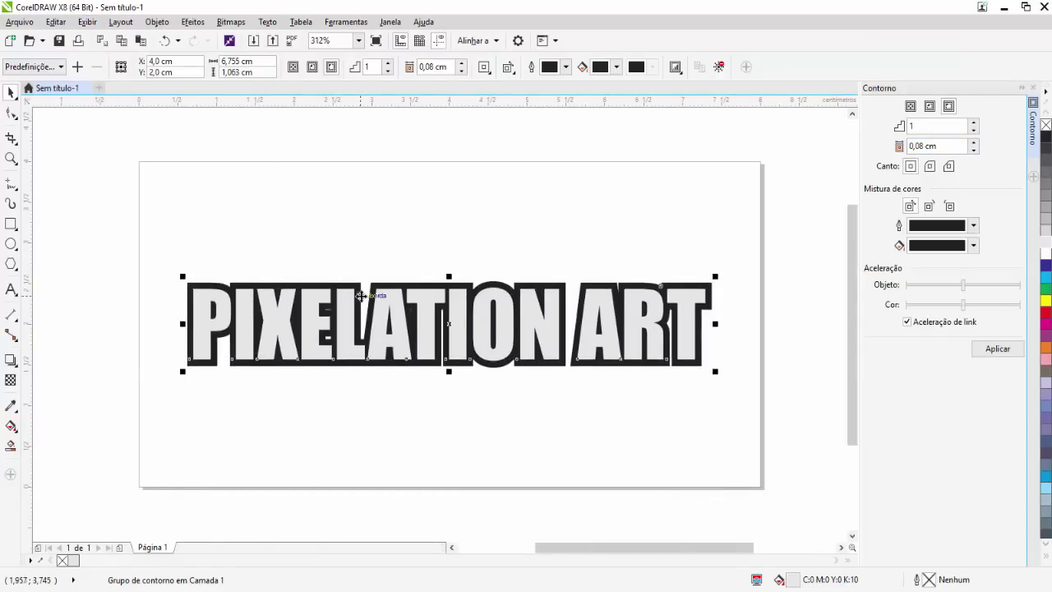
{"action": "scroll", "coordinate": [360, 299], "scroll_direction": "up", "scroll_amount": 2}
{"action": "scroll", "coordinate": [361, 306], "scroll_direction": "up", "scroll_amount": 6}
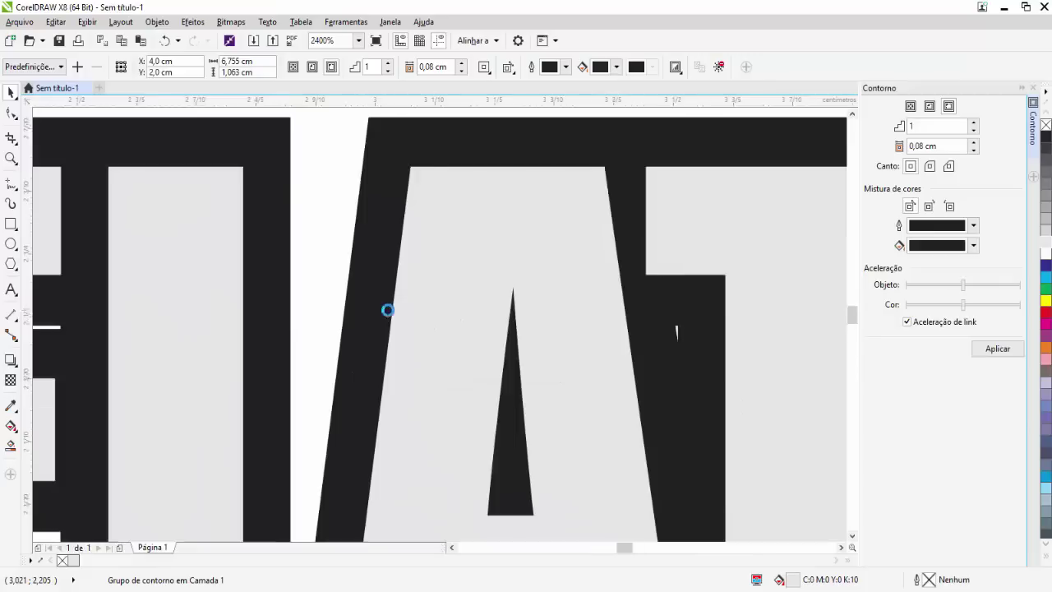
{"action": "scroll", "coordinate": [383, 304], "scroll_direction": "down", "scroll_amount": 4}
{"action": "scroll", "coordinate": [382, 300], "scroll_direction": "down", "scroll_amount": 4}
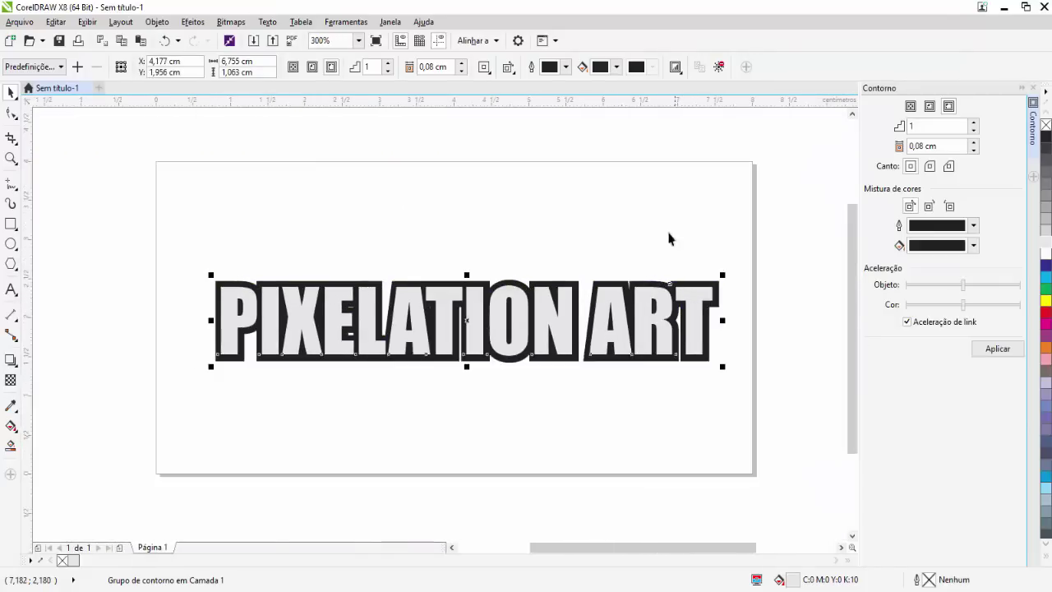
- Move the text together with its contour around the page, placing its centre at about X 4.31 cm, Y 1.81 cm
{"action": "left_click", "coordinate": [274, 240]}
{"action": "left_click", "coordinate": [86, 21]}
{"action": "left_click", "coordinate": [394, 160]}
{"action": "left_click_drag", "start_coordinate": [602, 290], "coordinate": [663, 307]}
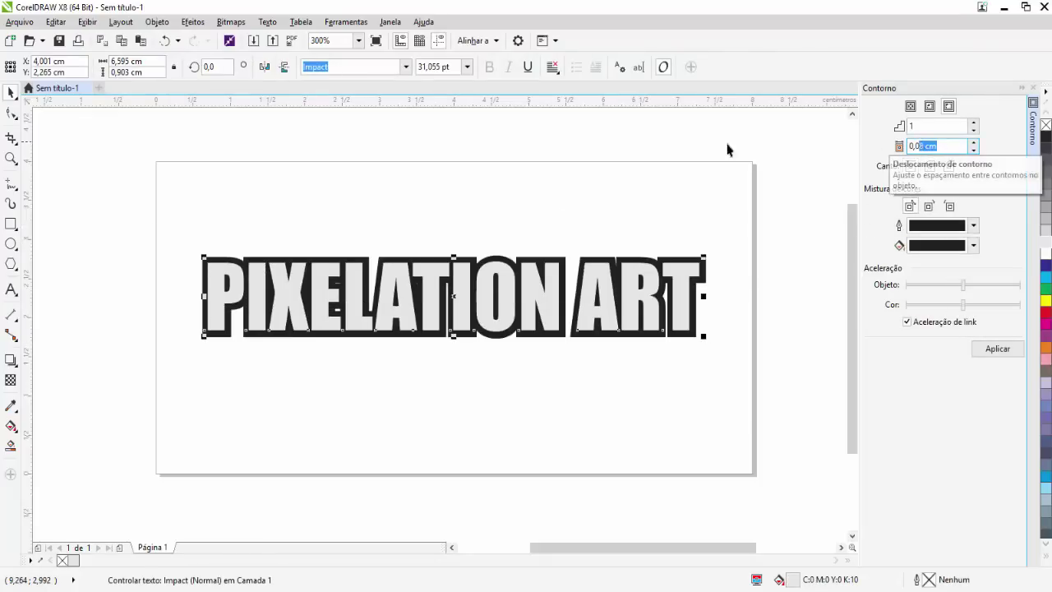
{"action": "left_click", "coordinate": [524, 247]}
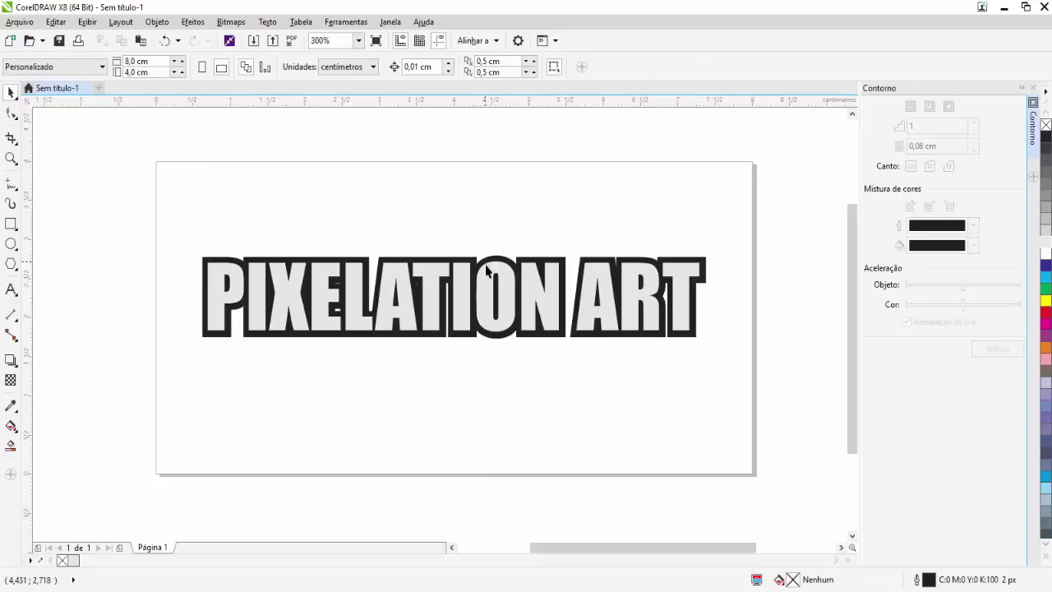
{"action": "left_click", "coordinate": [460, 292]}
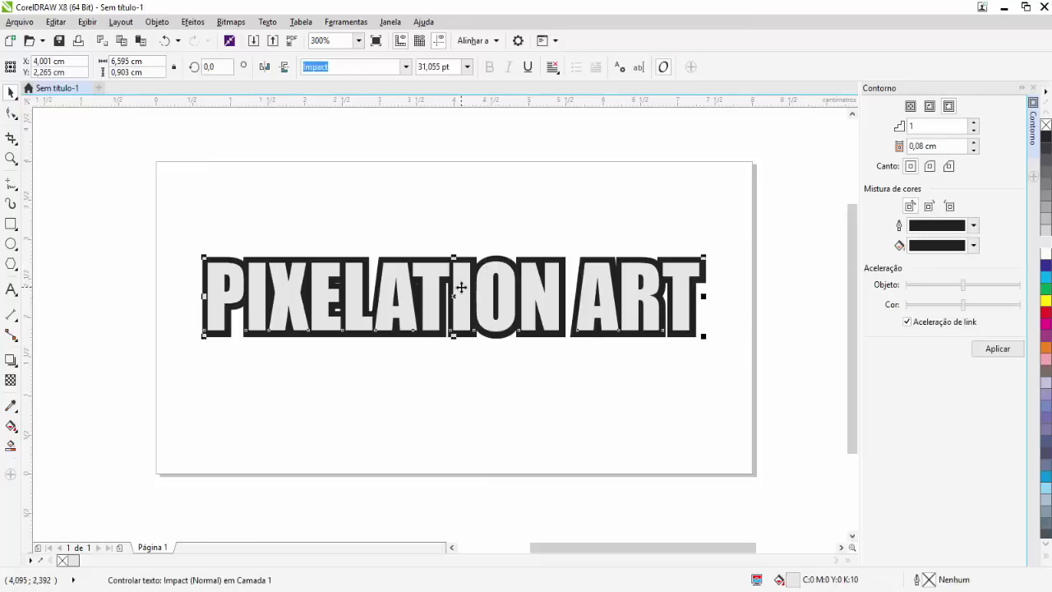
{"action": "left_click", "coordinate": [364, 251]}
{"action": "left_click", "coordinate": [407, 285]}
{"action": "left_click_drag", "start_coordinate": [407, 285], "coordinate": [430, 321]}
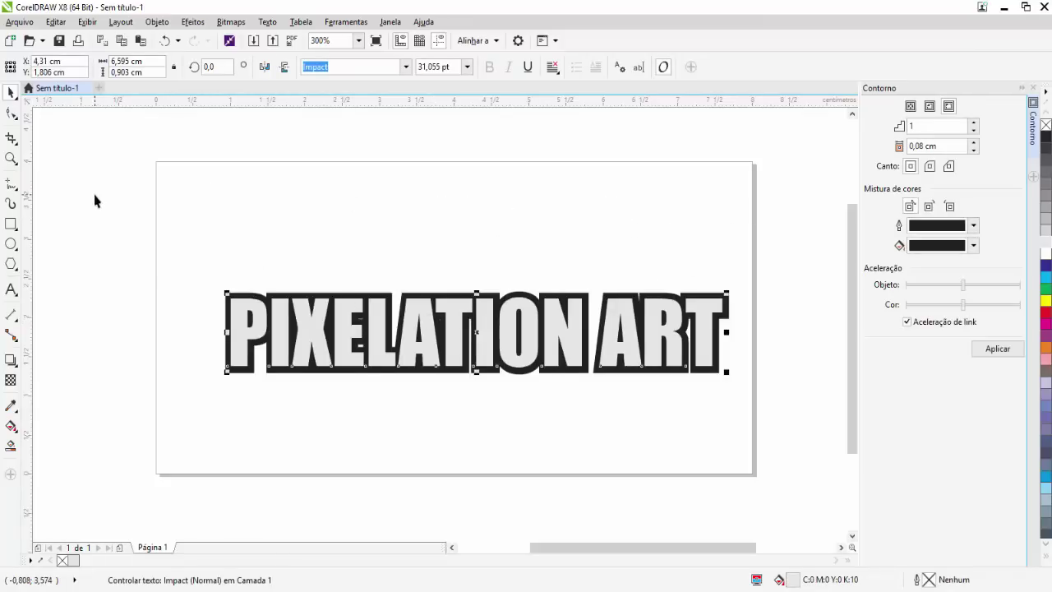
- Set the contour offset to 0.1 cm, move the contoured text nearer the page's centre, and close the contour settings
{"action": "left_click_drag", "start_coordinate": [955, 147], "coordinate": [914, 146]}
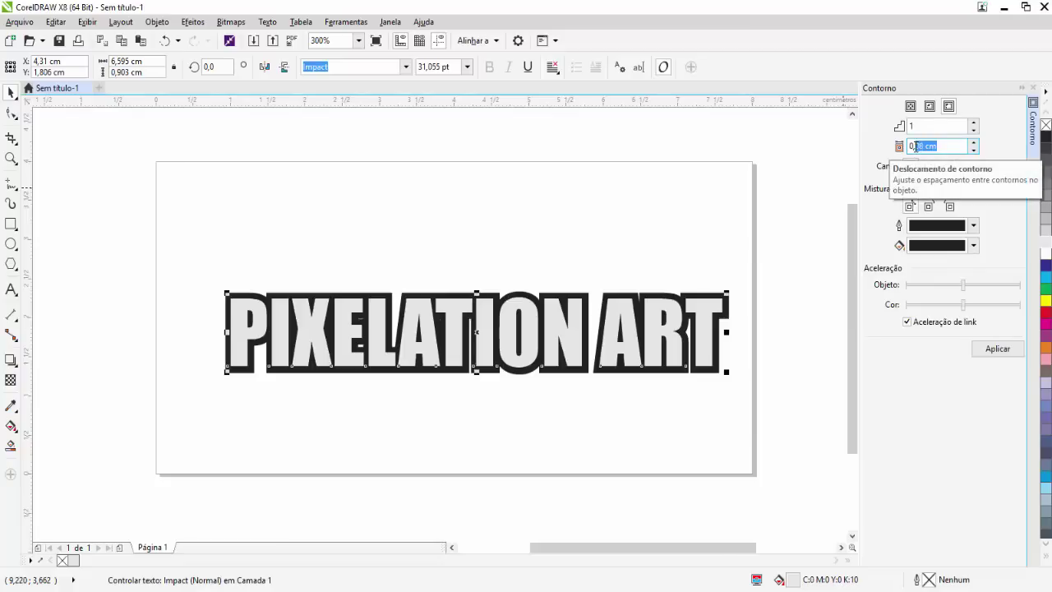
{"action": "type", "text": "1"}
{"action": "key", "text": "Return"}
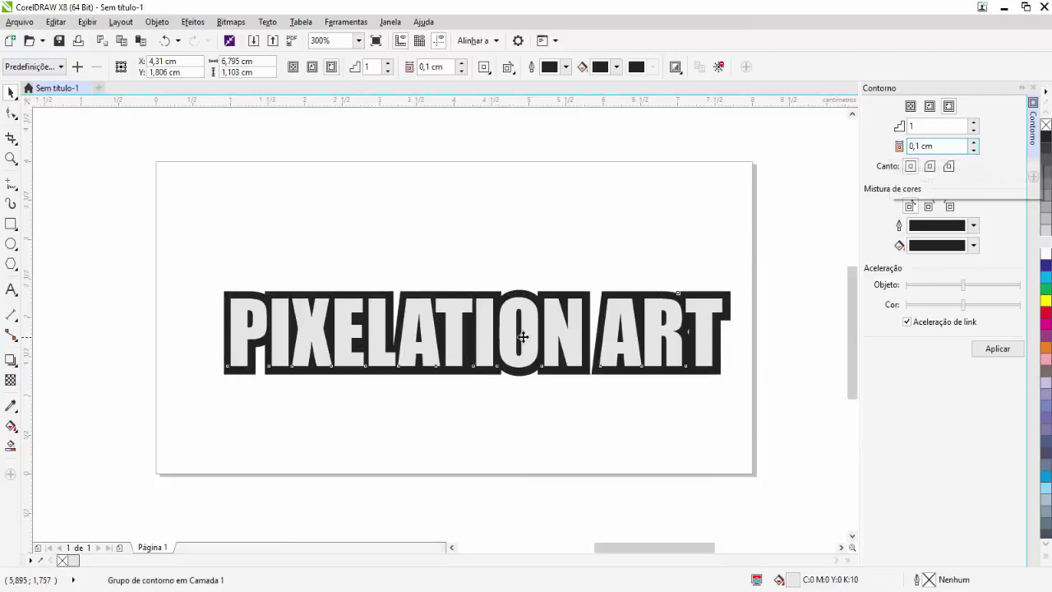
{"action": "scroll", "coordinate": [522, 335], "scroll_direction": "up", "scroll_amount": 2}
{"action": "left_click_drag", "start_coordinate": [514, 331], "coordinate": [497, 302]}
{"action": "left_click", "coordinate": [1035, 88]}
- Try separating the contour from the text, and undo the separation
{"action": "key", "text": "ctrl+k"}
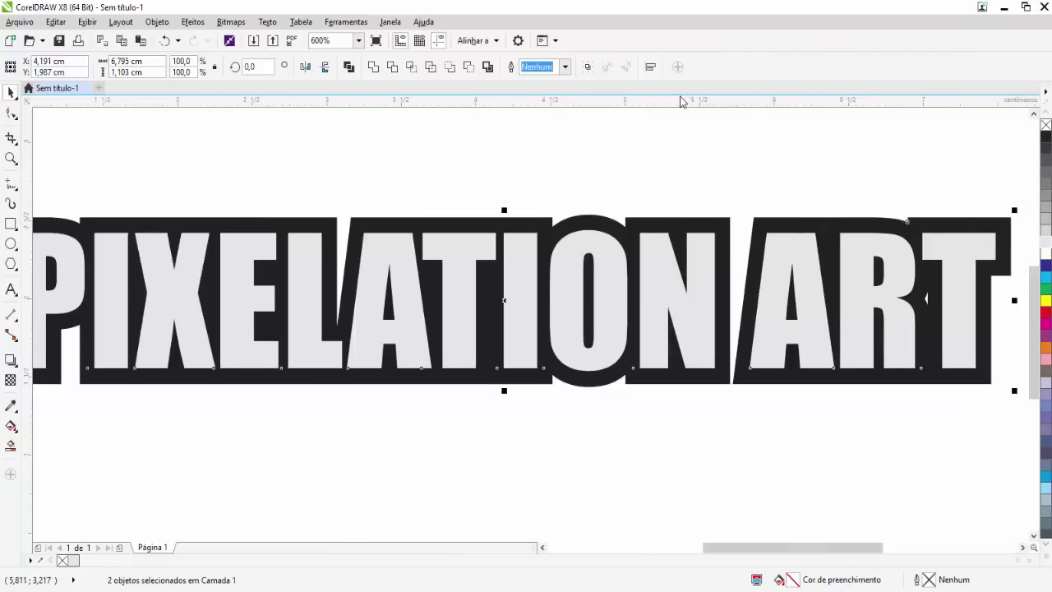
{"action": "left_click", "coordinate": [568, 171]}
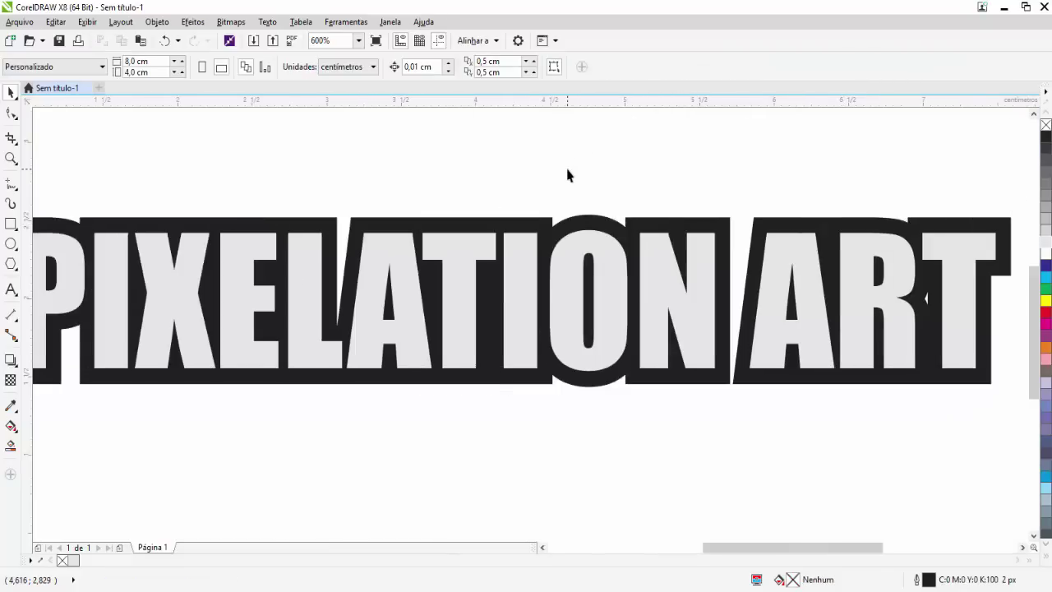
{"action": "key", "text": "ctrl+z"}
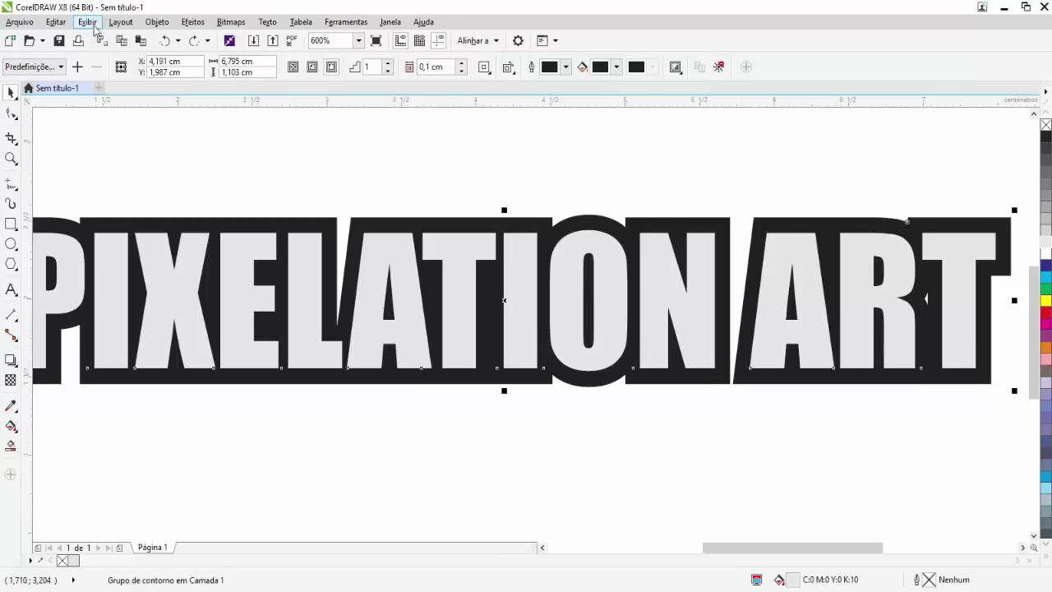
- Break the contour group apart (Separar Grupo de contorno) into separate text and contour objects, and deselect them
{"action": "left_click", "coordinate": [154, 23]}
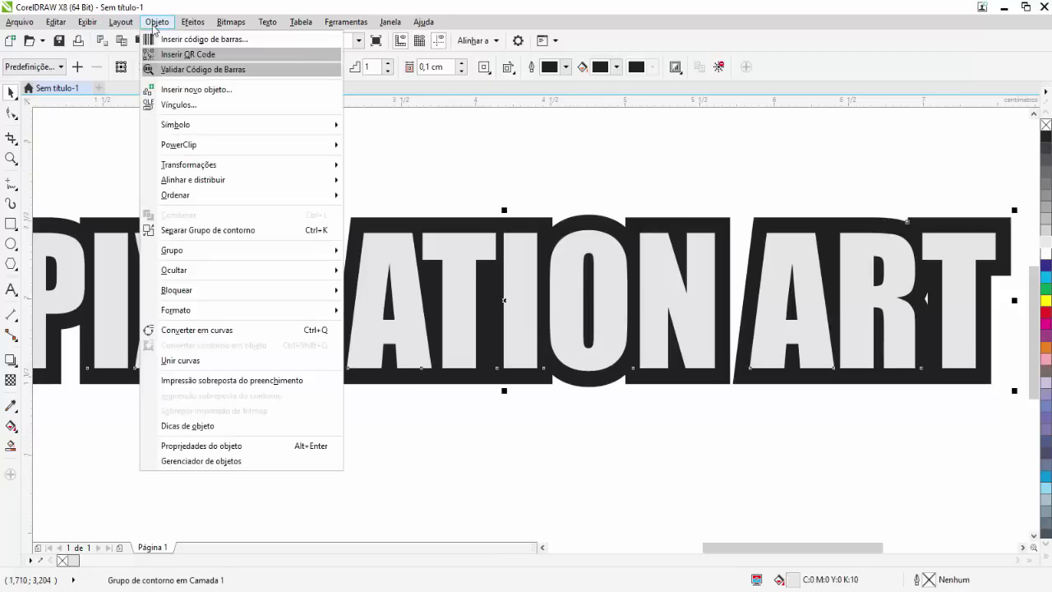
{"action": "left_click", "coordinate": [212, 230]}
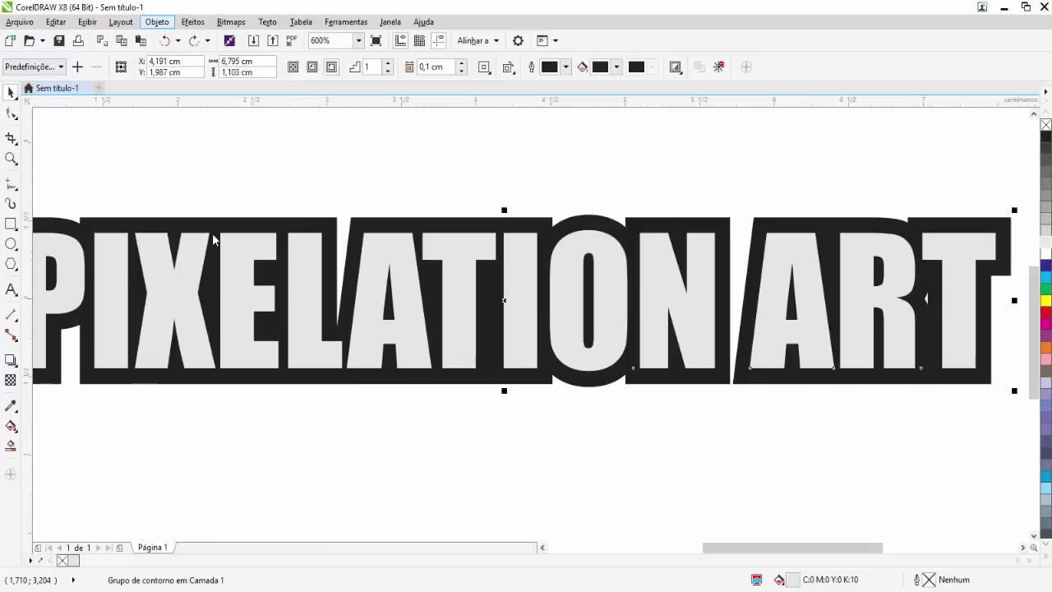
{"action": "left_click", "coordinate": [327, 199]}
- Move the black contour shape above the text to test their separation, and undo the move
{"action": "left_click", "coordinate": [331, 227]}
{"action": "scroll", "coordinate": [438, 205], "scroll_direction": "down", "scroll_amount": 2}
{"action": "left_click_drag", "start_coordinate": [436, 211], "coordinate": [456, 142]}
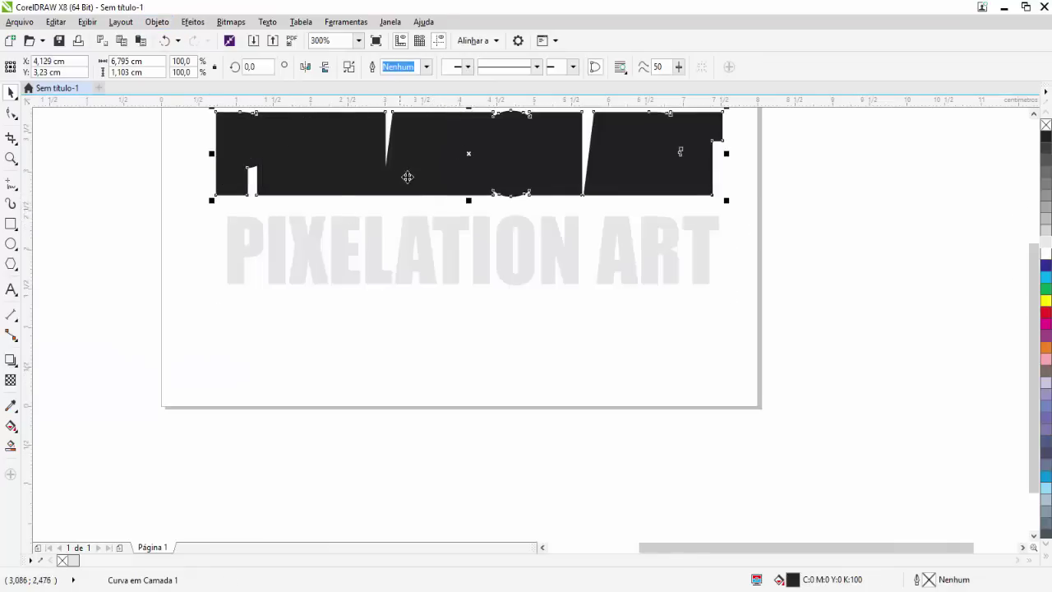
{"action": "key", "text": "ctrl+z"}
{"action": "left_click", "coordinate": [549, 367]}
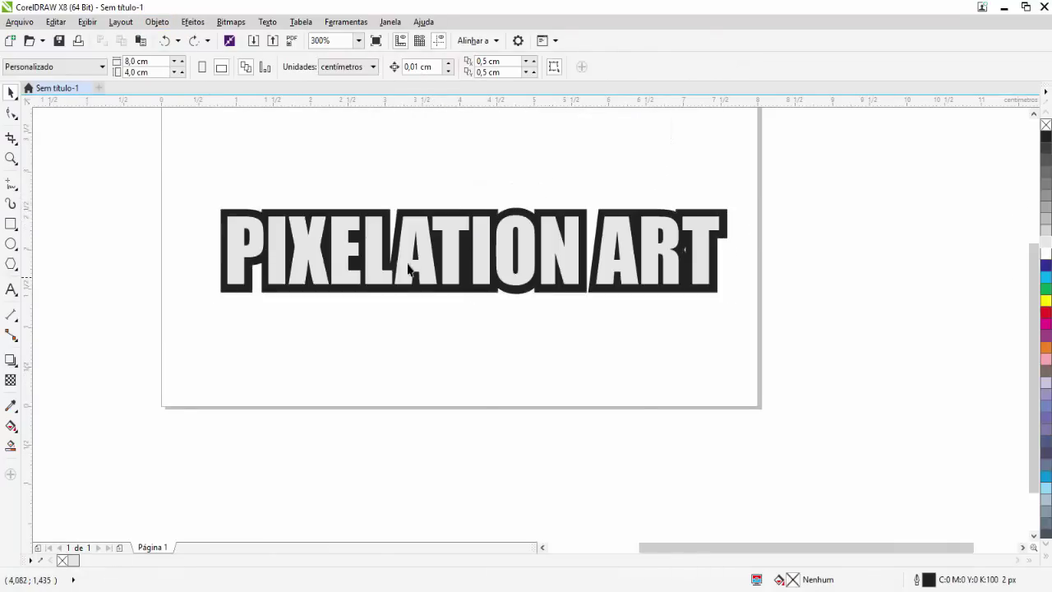
- Give the text a linear gradient fill from a pale bluish grey to white, rotated 90°, and deselect it
{"action": "left_click", "coordinate": [409, 257]}
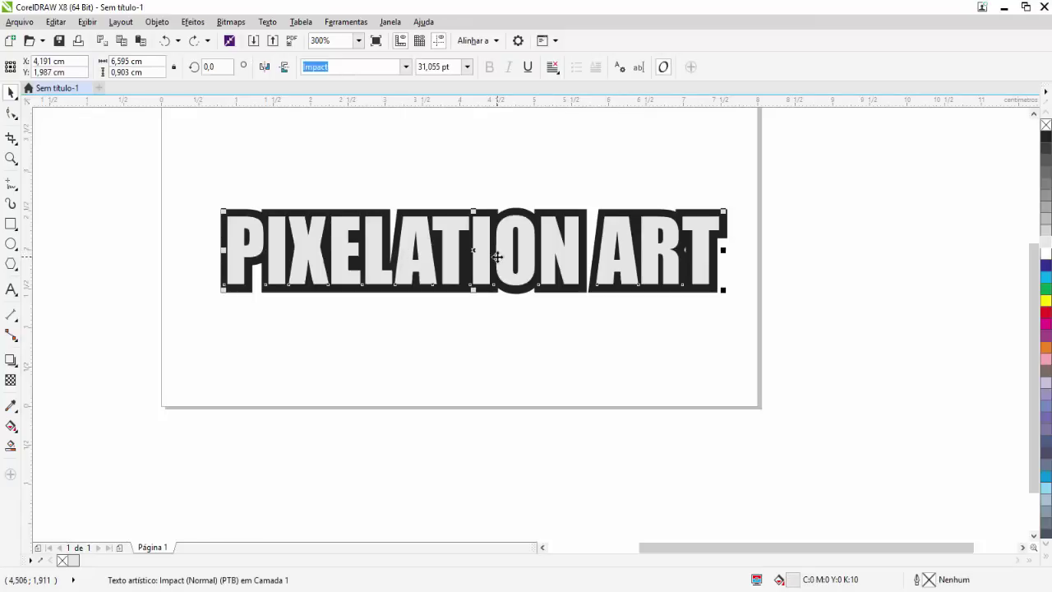
{"action": "key", "text": "F11"}
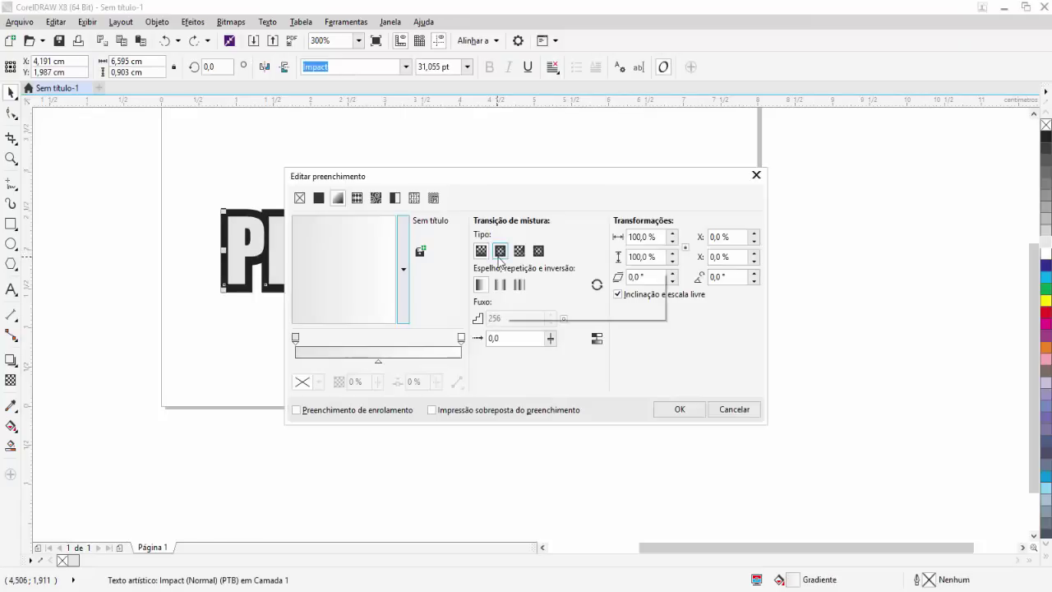
{"action": "left_click", "coordinate": [296, 344]}
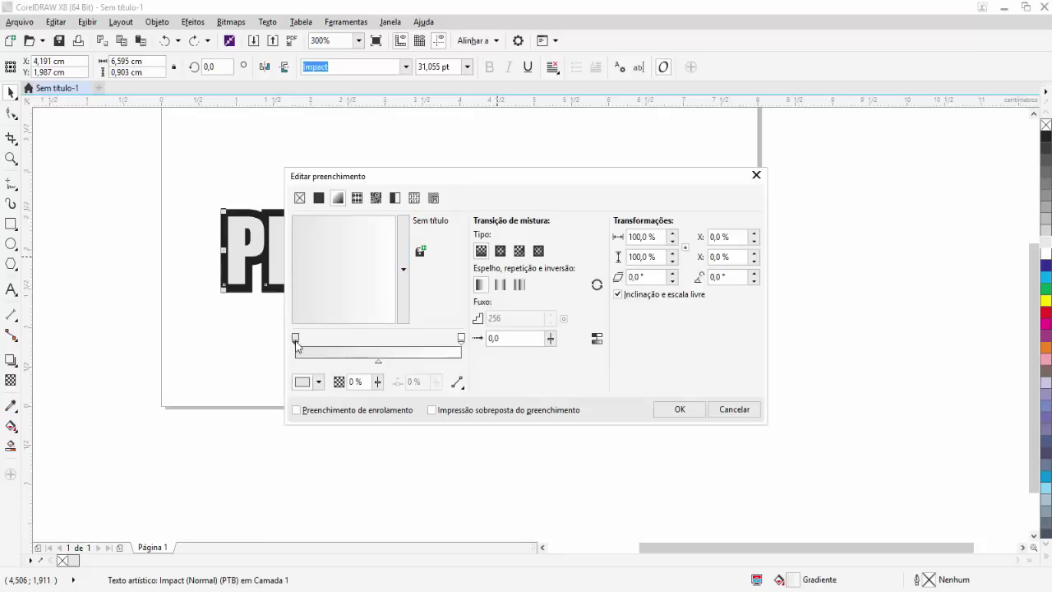
{"action": "left_click", "coordinate": [308, 382]}
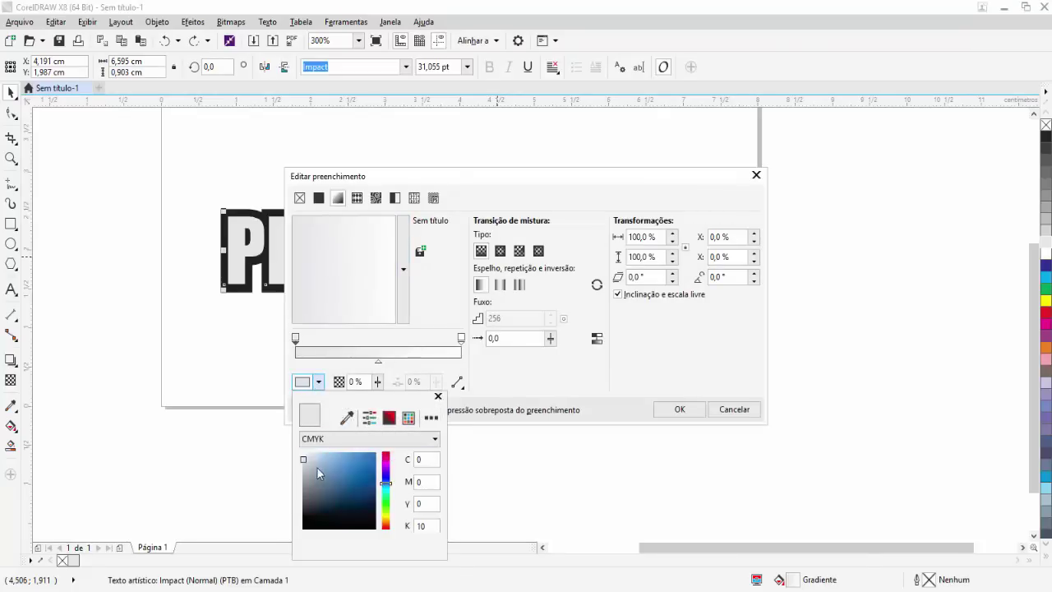
{"action": "left_click", "coordinate": [308, 459]}
{"action": "left_click", "coordinate": [559, 362]}
{"action": "left_click_drag", "start_coordinate": [379, 317], "coordinate": [415, 193]}
{"action": "double_click", "coordinate": [728, 276]}
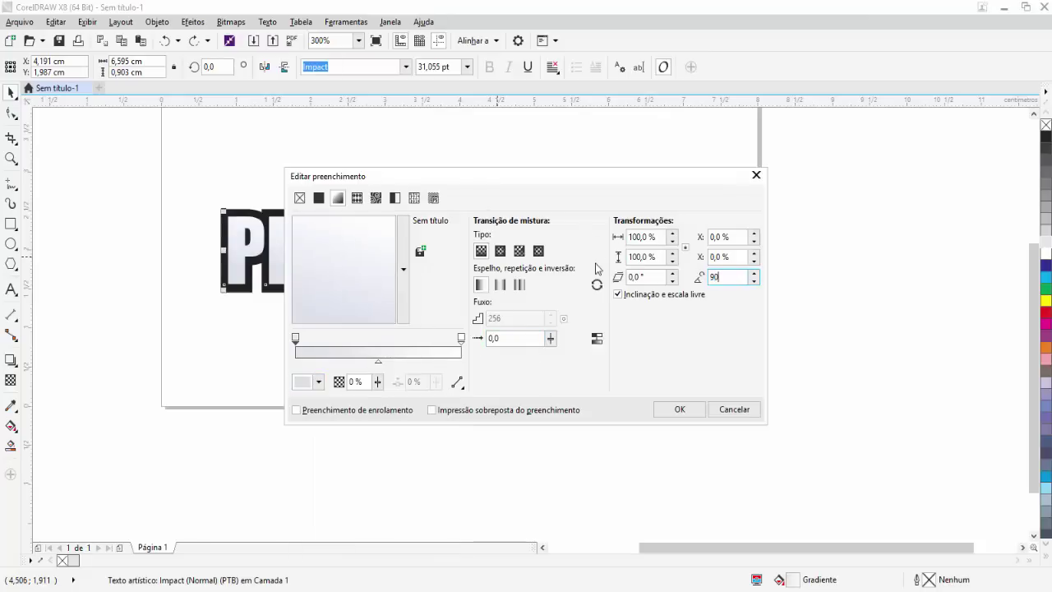
{"action": "left_click", "coordinate": [688, 410]}
{"action": "left_click", "coordinate": [539, 354]}
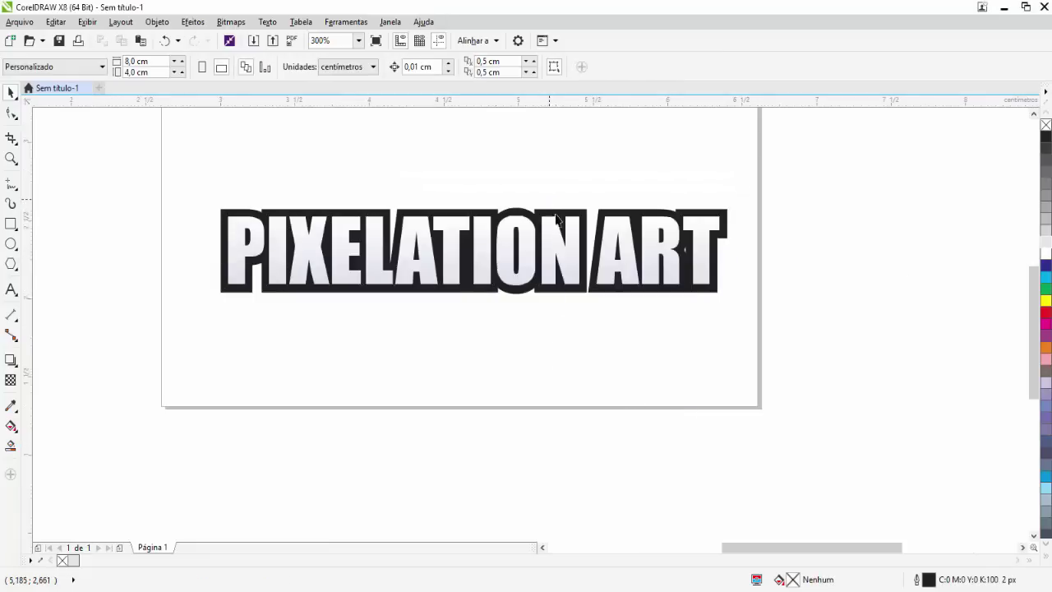
- Draw a wide ellipse about 8.26 cm by 1.55 cm over the lettering's upper half and reduce its height to about 1.33 cm
{"action": "scroll", "coordinate": [556, 214], "scroll_direction": "up", "scroll_amount": 2}
{"action": "left_click", "coordinate": [557, 224]}
{"action": "scroll", "coordinate": [575, 225], "scroll_direction": "down", "scroll_amount": 2}
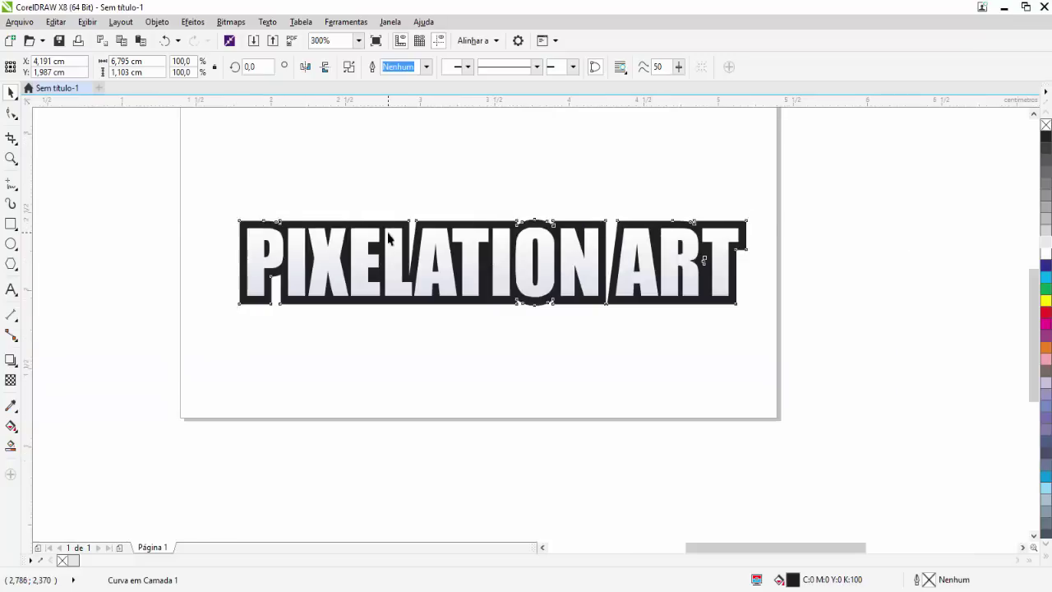
{"action": "scroll", "coordinate": [392, 238], "scroll_direction": "up", "scroll_amount": 2}
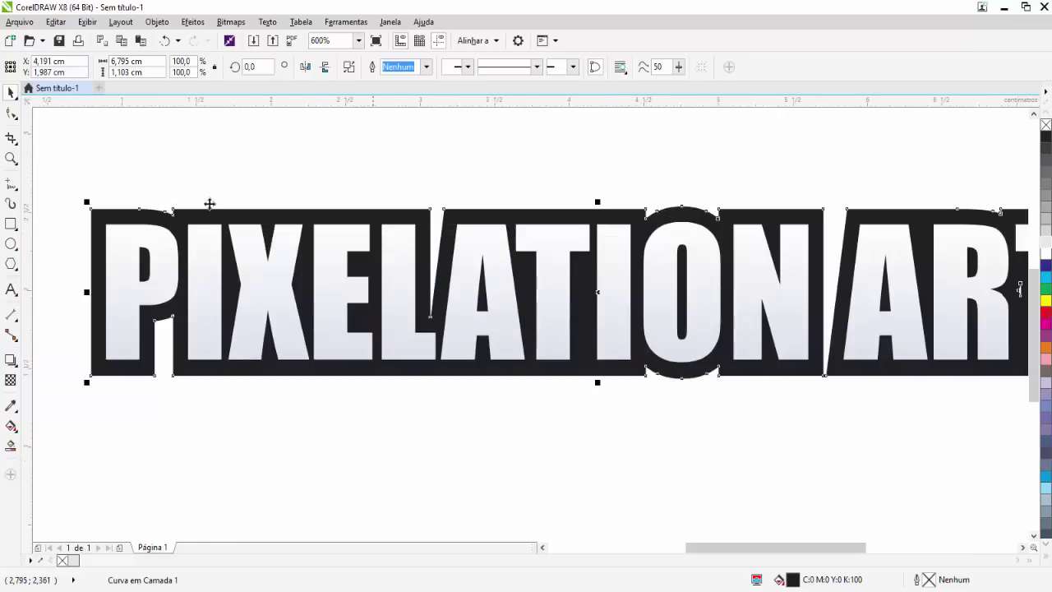
{"action": "left_click", "coordinate": [11, 243]}
{"action": "scroll", "coordinate": [154, 247], "scroll_direction": "down", "scroll_amount": 2}
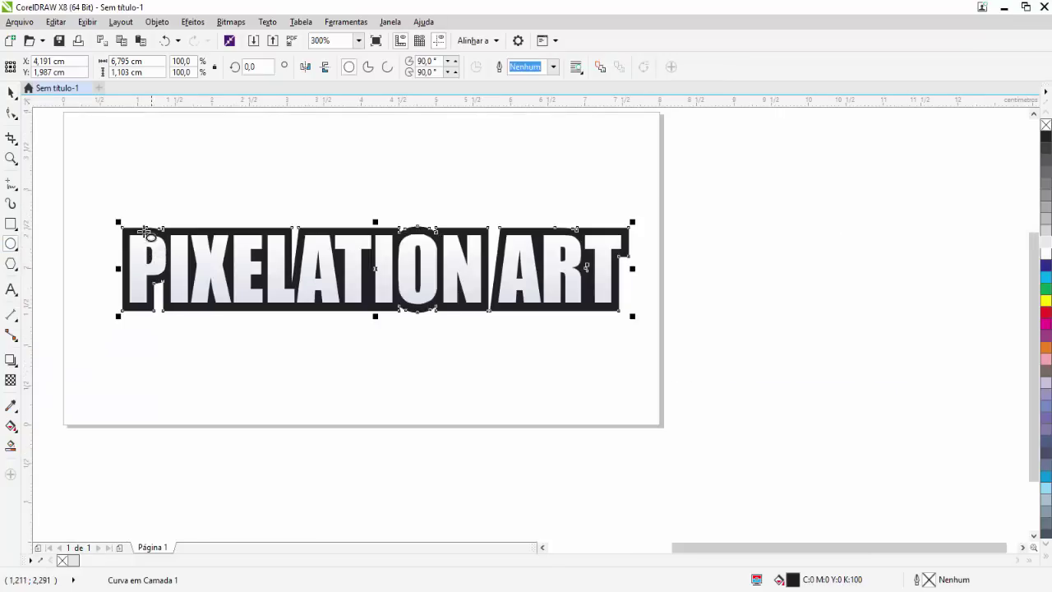
{"action": "left_click_drag", "start_coordinate": [51, 156], "coordinate": [668, 280]}
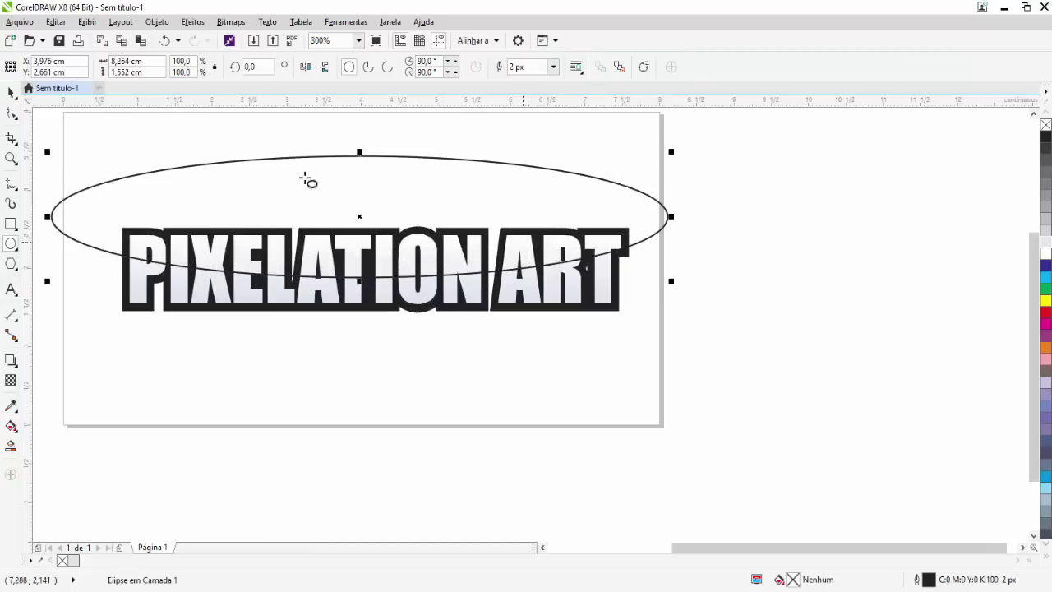
{"action": "left_click", "coordinate": [10, 94]}
{"action": "left_click_drag", "start_coordinate": [359, 151], "coordinate": [359, 166]}
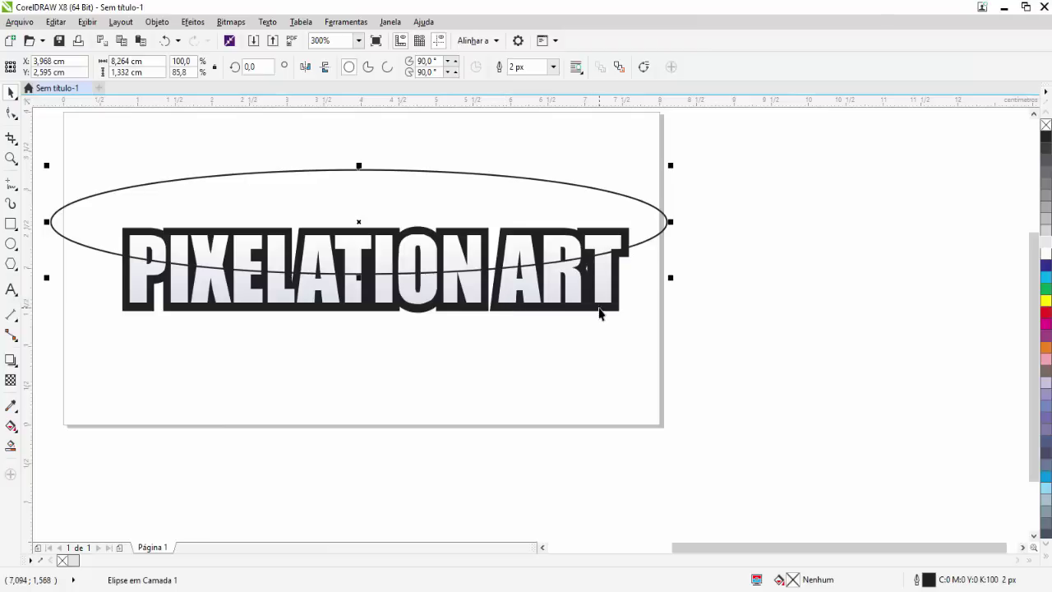
{"action": "left_click", "coordinate": [758, 284]}
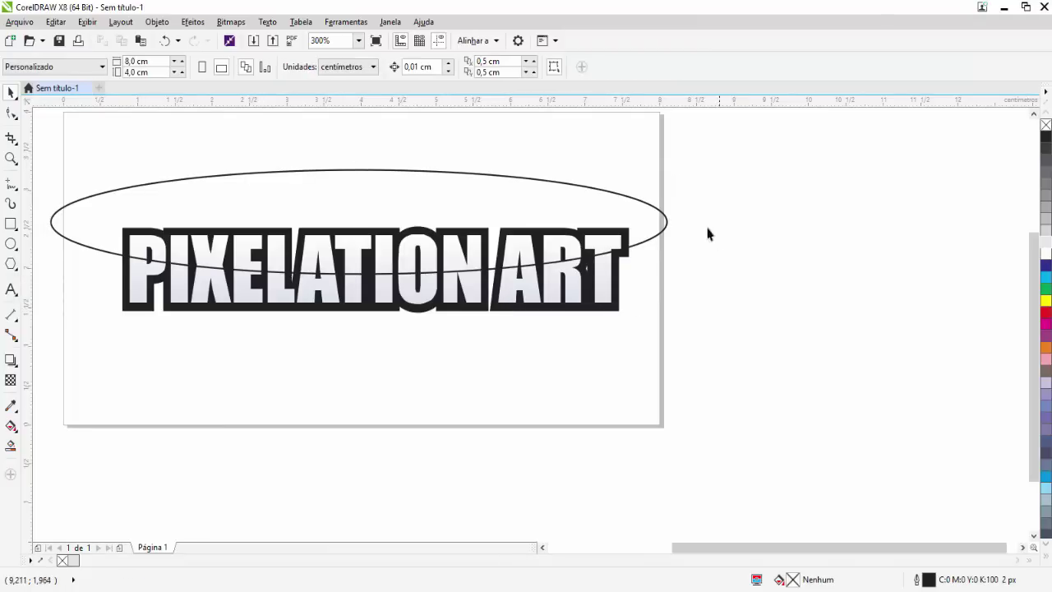
- Create the intersection of the ellipse and the black contour shape, and delete the ellipse
{"action": "left_click", "coordinate": [665, 221]}
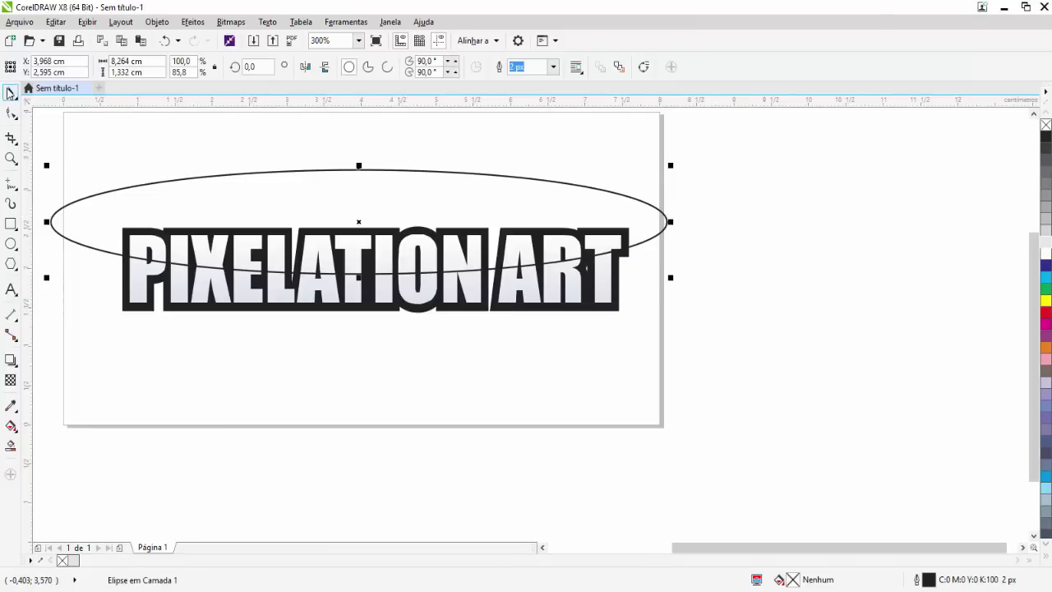
{"action": "left_click", "coordinate": [130, 311], "text": "shift"}
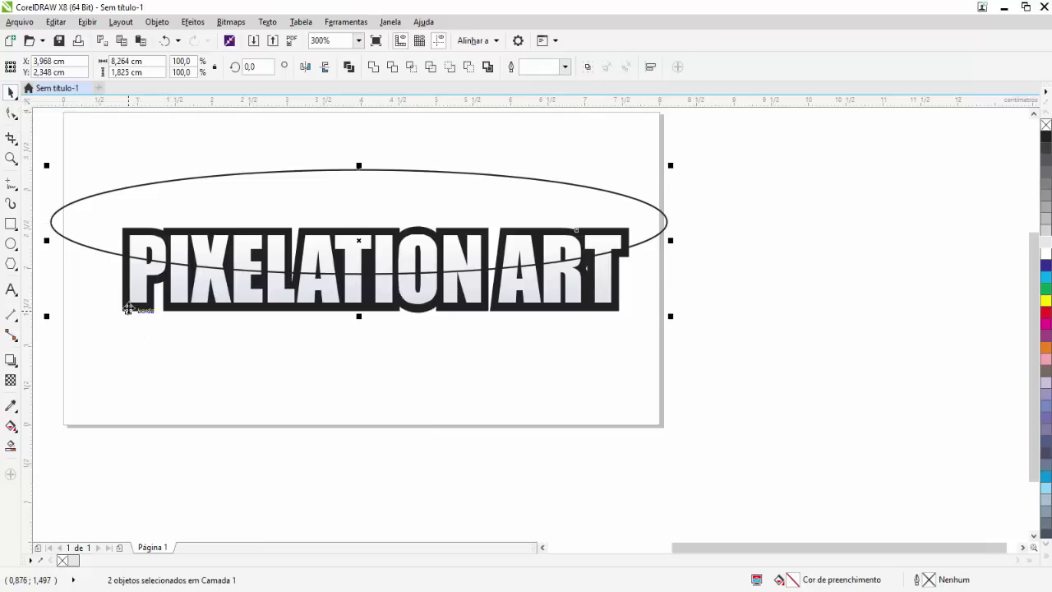
{"action": "left_click", "coordinate": [409, 70]}
{"action": "left_click", "coordinate": [683, 211]}
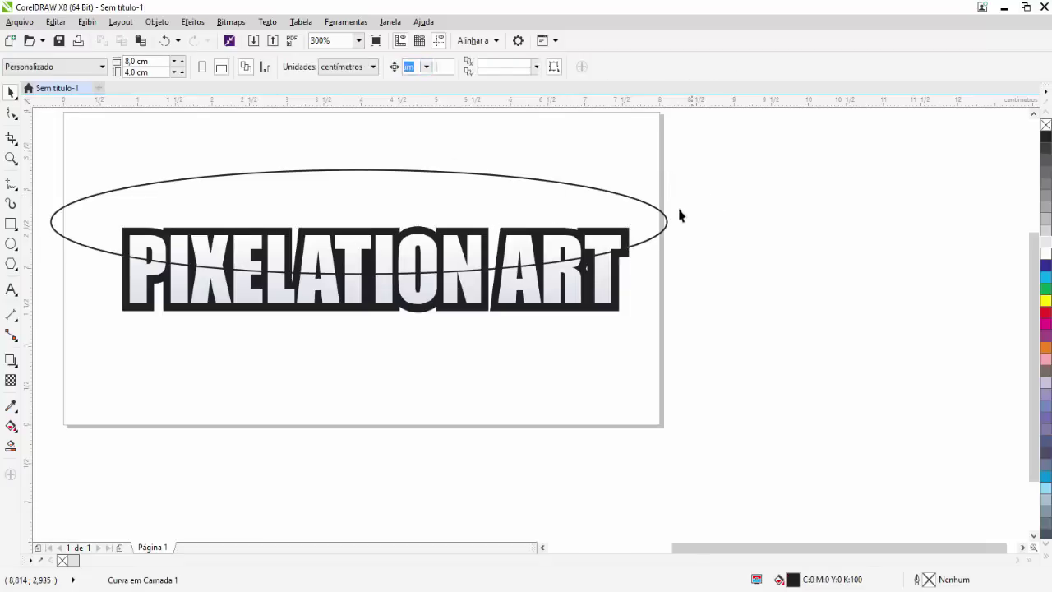
{"action": "left_click", "coordinate": [649, 228]}
{"action": "key", "text": "Delete"}
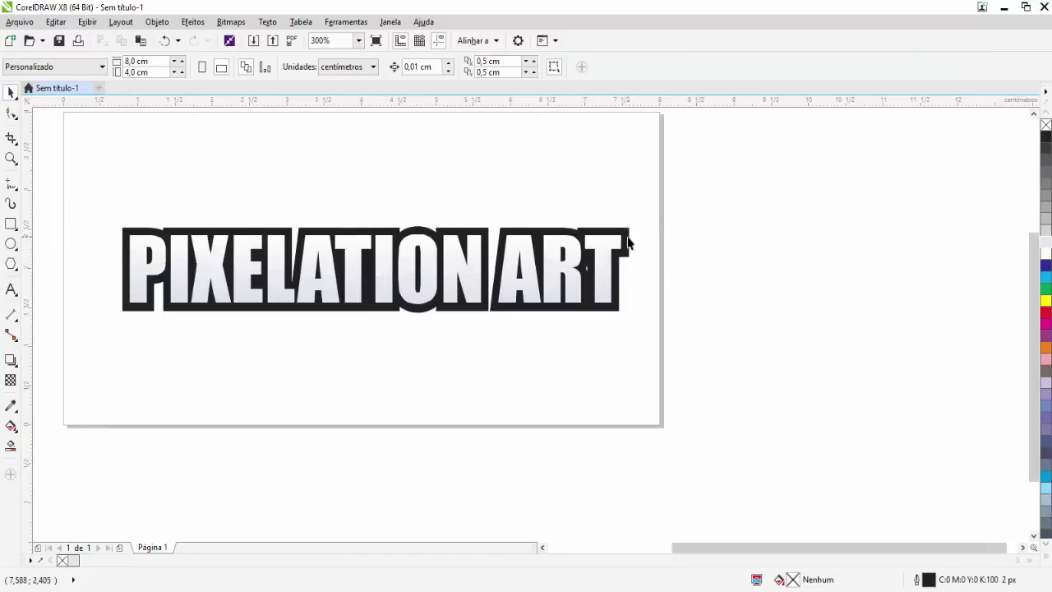
- Bring the upper intersection shape to the front of the layer, above the text
{"action": "left_click", "coordinate": [629, 242]}
{"action": "scroll", "coordinate": [626, 235], "scroll_direction": "up", "scroll_amount": 2}
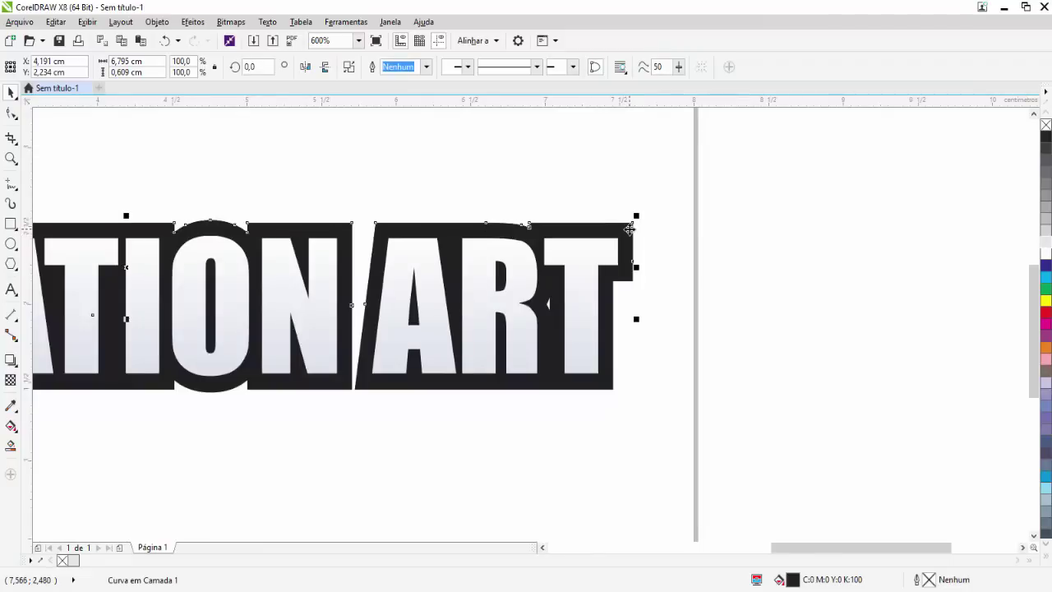
{"action": "key", "text": "shift+Page_Up"}
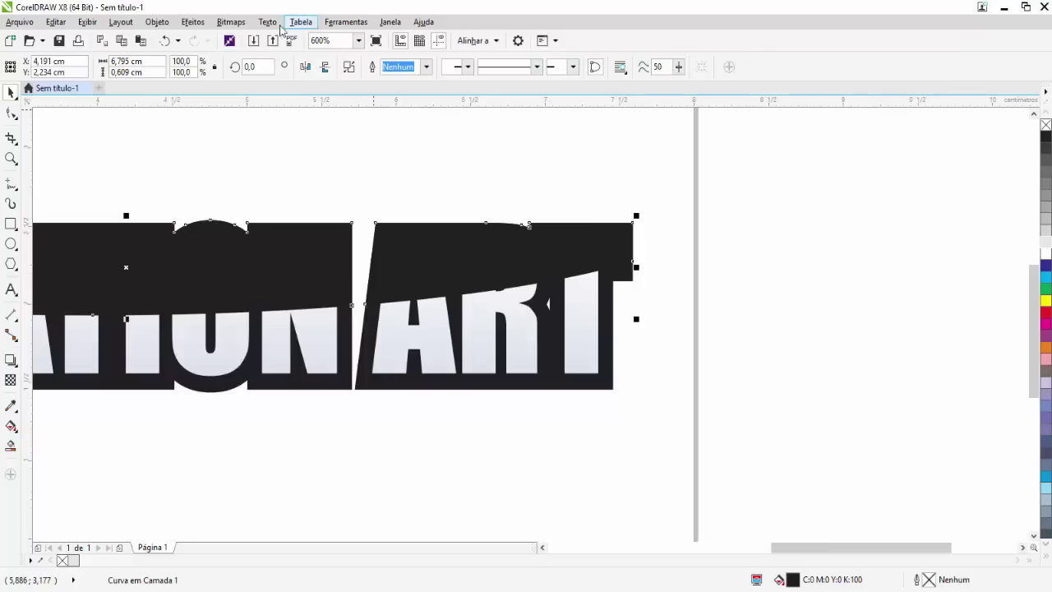
{"action": "left_click", "coordinate": [157, 23]}
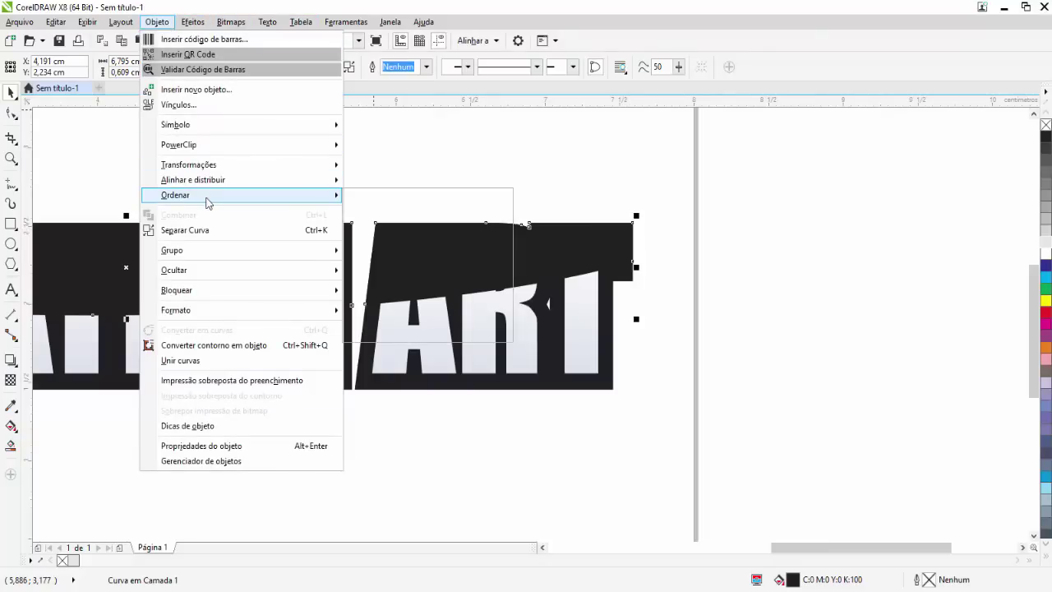
{"action": "mouse_move", "coordinate": [212, 199]}
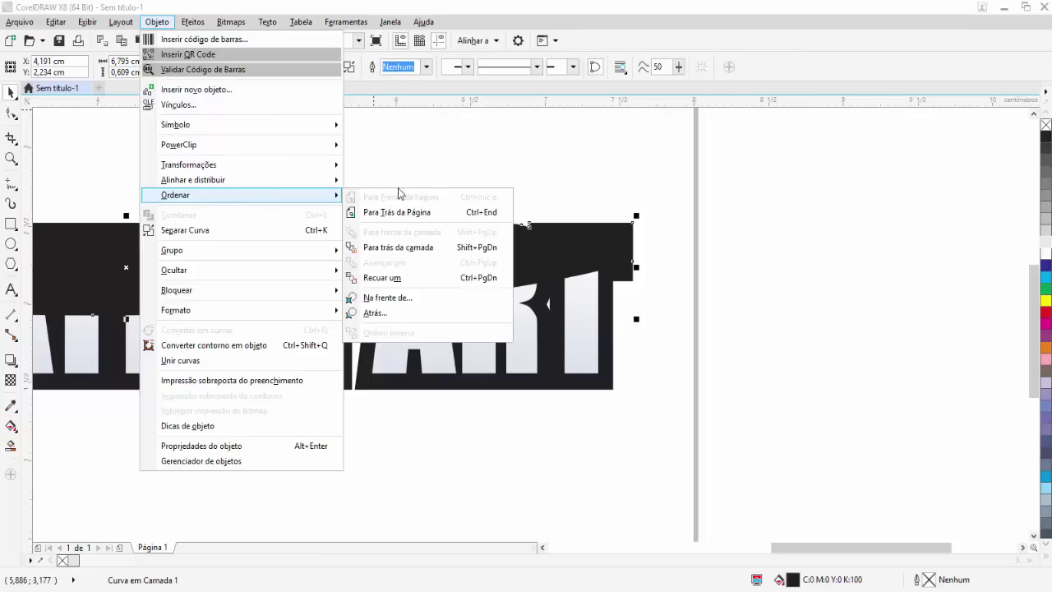
{"action": "left_click", "coordinate": [556, 190]}
{"action": "key", "text": "Escape"}
{"action": "left_click", "coordinate": [615, 251]}
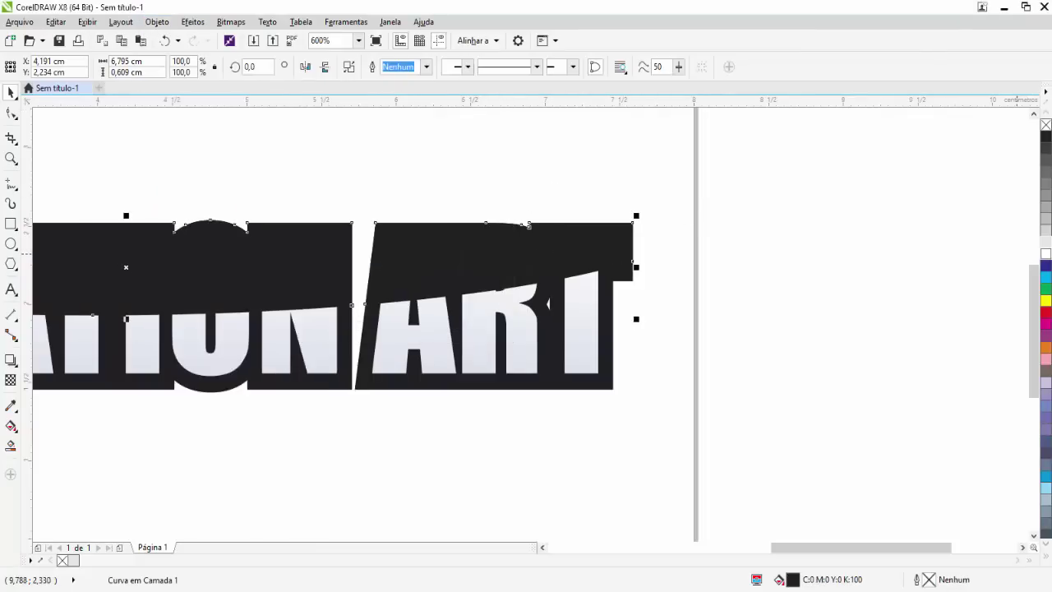
- Fill the intersection shape white and apply a vertical linear transparency that fades it out downwards as a gloss, and deselect it
{"action": "left_click", "coordinate": [1045, 254]}
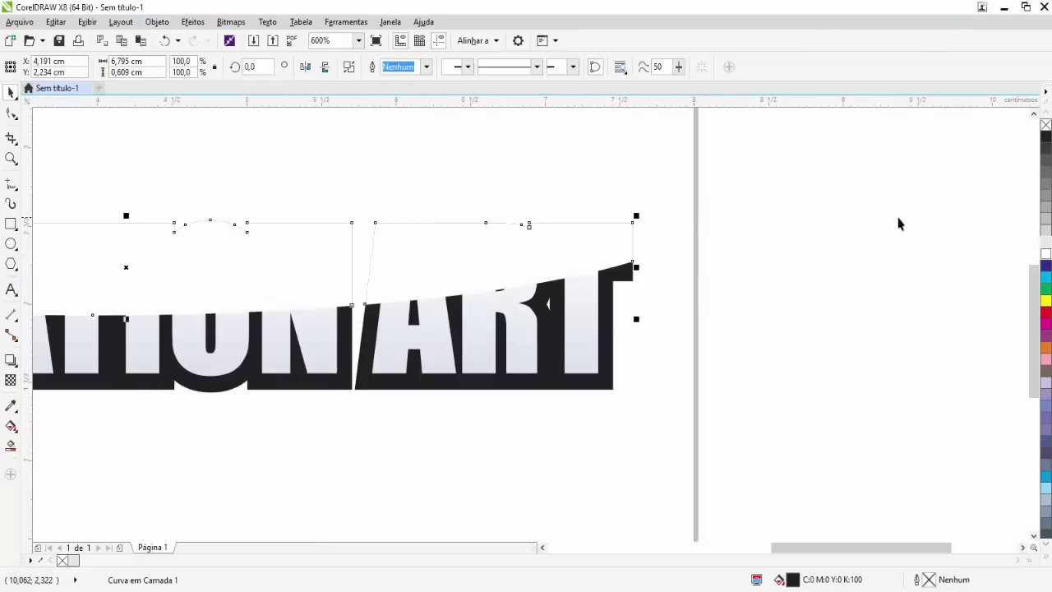
{"action": "scroll", "coordinate": [898, 224], "scroll_direction": "down", "scroll_amount": 2}
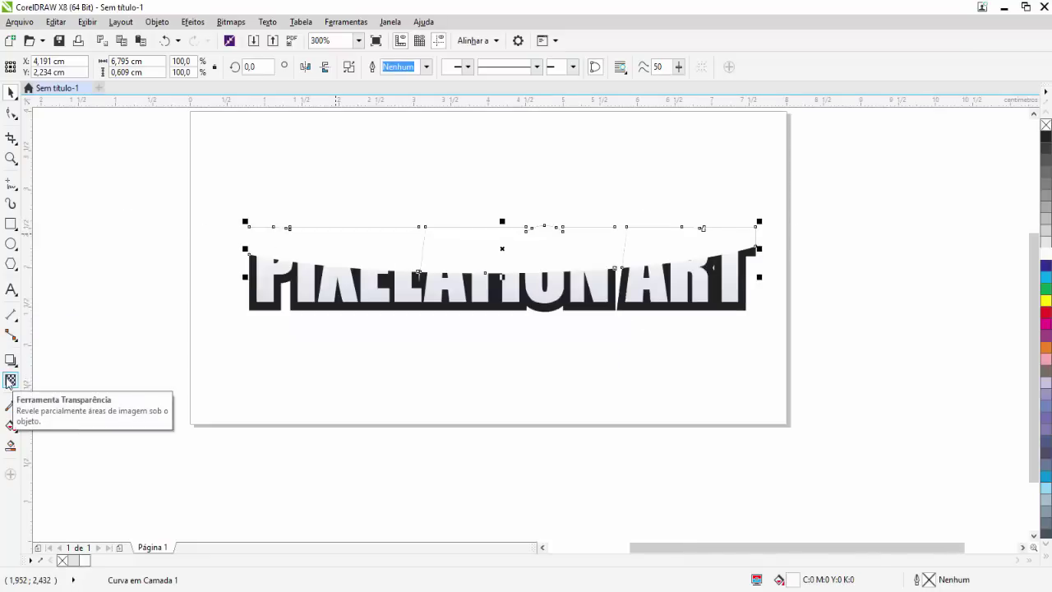
{"action": "left_click", "coordinate": [10, 380]}
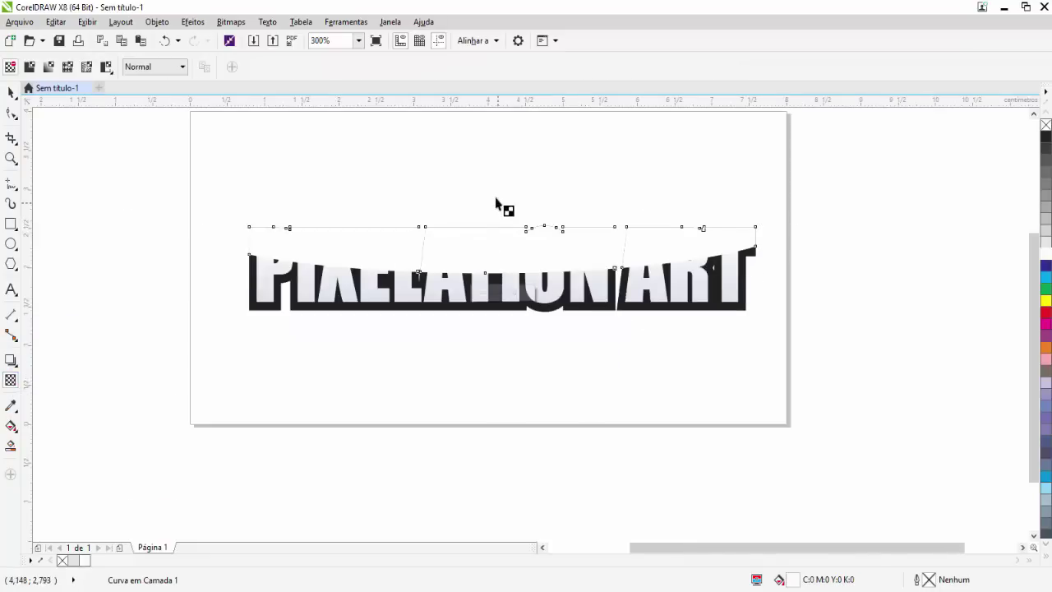
{"action": "scroll", "coordinate": [494, 132], "scroll_direction": "down", "scroll_amount": 1}
{"action": "scroll", "coordinate": [491, 136], "scroll_direction": "up", "scroll_amount": 1}
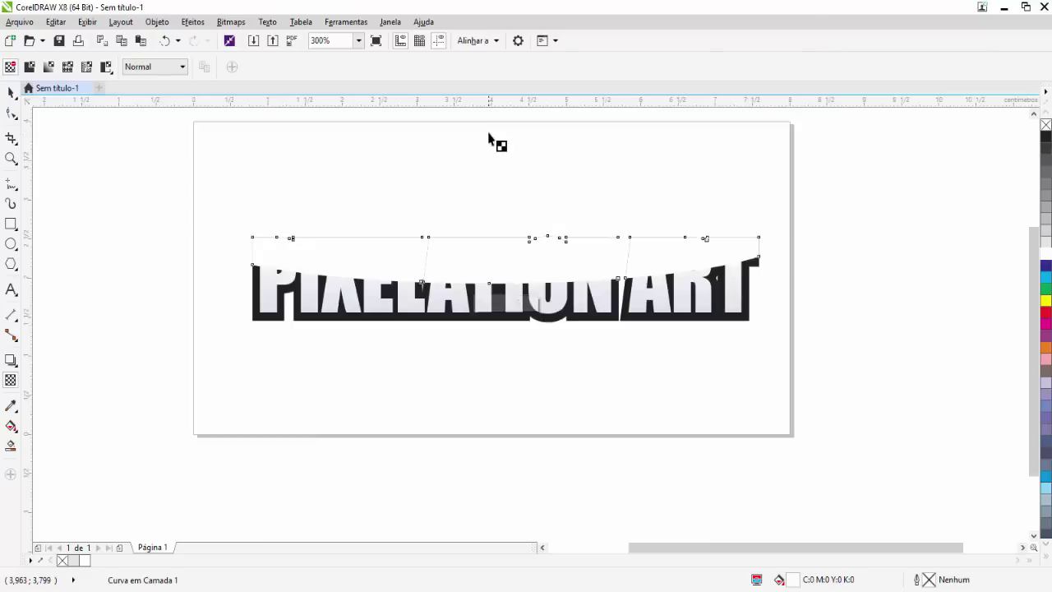
{"action": "left_click_drag", "start_coordinate": [488, 136], "coordinate": [503, 301]}
{"action": "scroll", "coordinate": [492, 296], "scroll_direction": "up", "scroll_amount": 2}
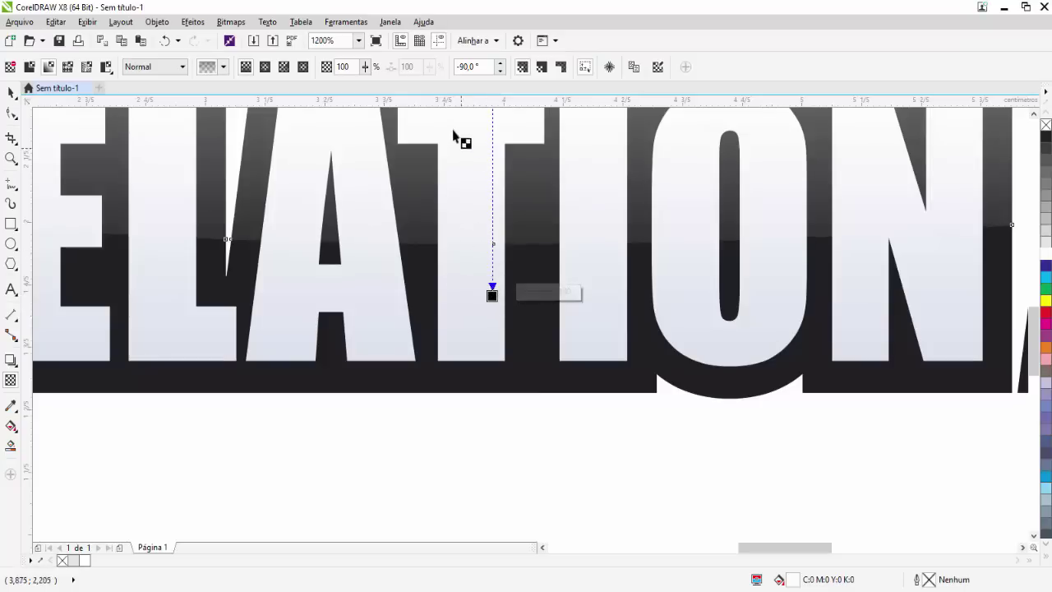
{"action": "scroll", "coordinate": [509, 287], "scroll_direction": "down", "scroll_amount": 2}
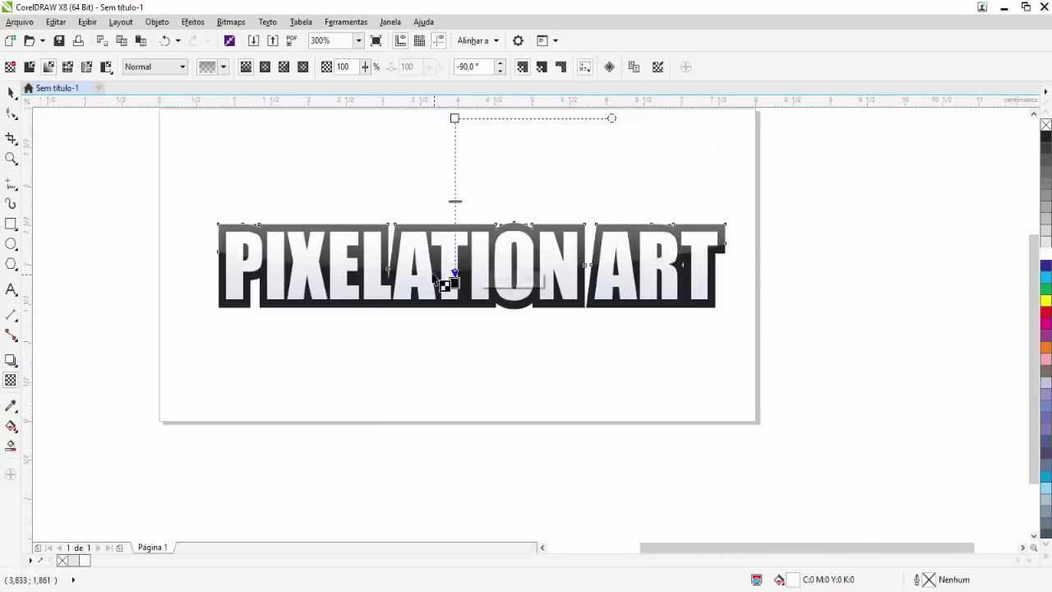
{"action": "scroll", "coordinate": [392, 273], "scroll_direction": "up", "scroll_amount": 1}
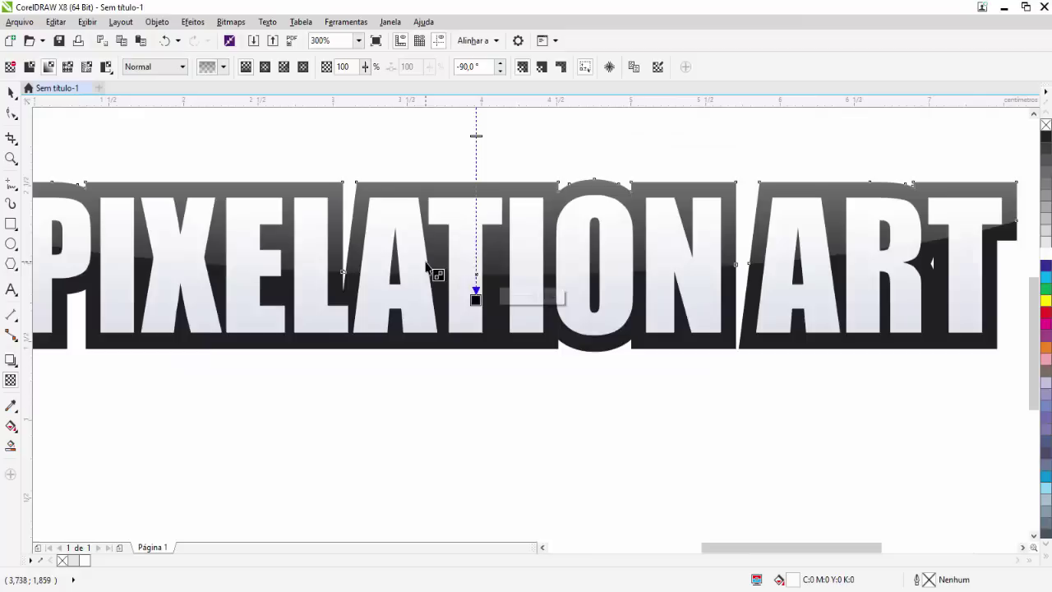
{"action": "left_click", "coordinate": [11, 92]}
{"action": "left_click", "coordinate": [333, 142]}
- Trim the black contour shape with the text (Aparar) to cut the letters out of it, and deselect
{"action": "left_click", "coordinate": [627, 303]}
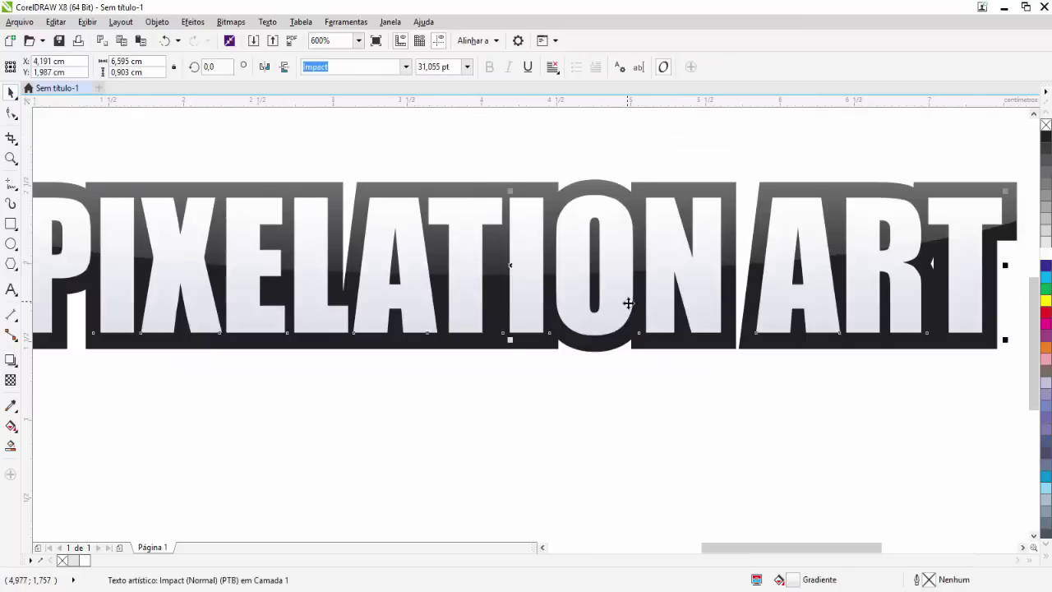
{"action": "left_click", "coordinate": [669, 350], "text": "shift"}
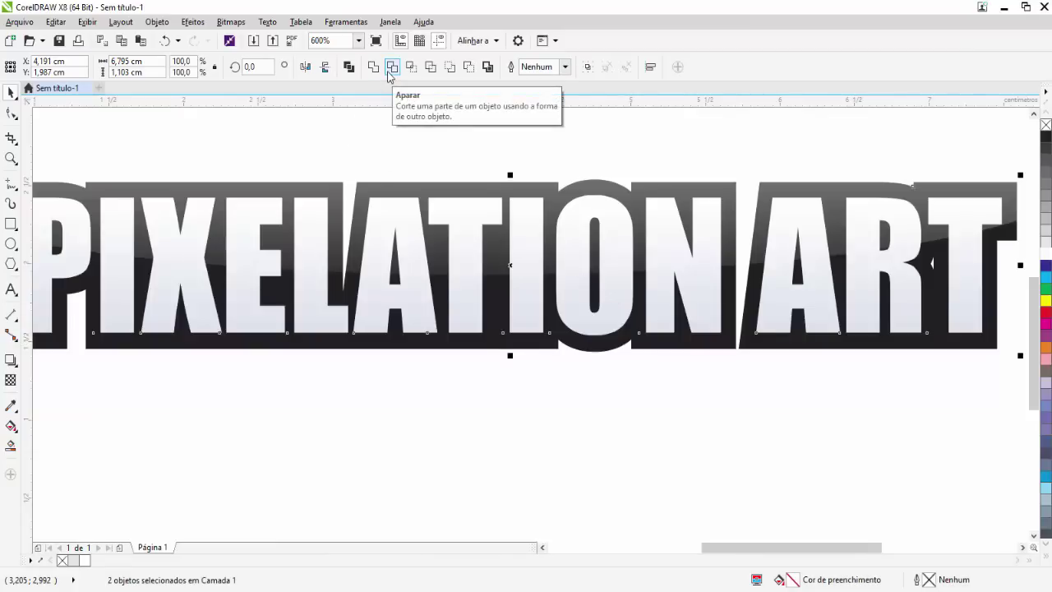
{"action": "left_click", "coordinate": [391, 73]}
{"action": "left_click", "coordinate": [428, 136]}
- Move the text below the contour to check the trimmed letter cutouts, undoing each move
{"action": "left_click", "coordinate": [483, 328]}
{"action": "left_click_drag", "start_coordinate": [483, 329], "coordinate": [493, 460]}
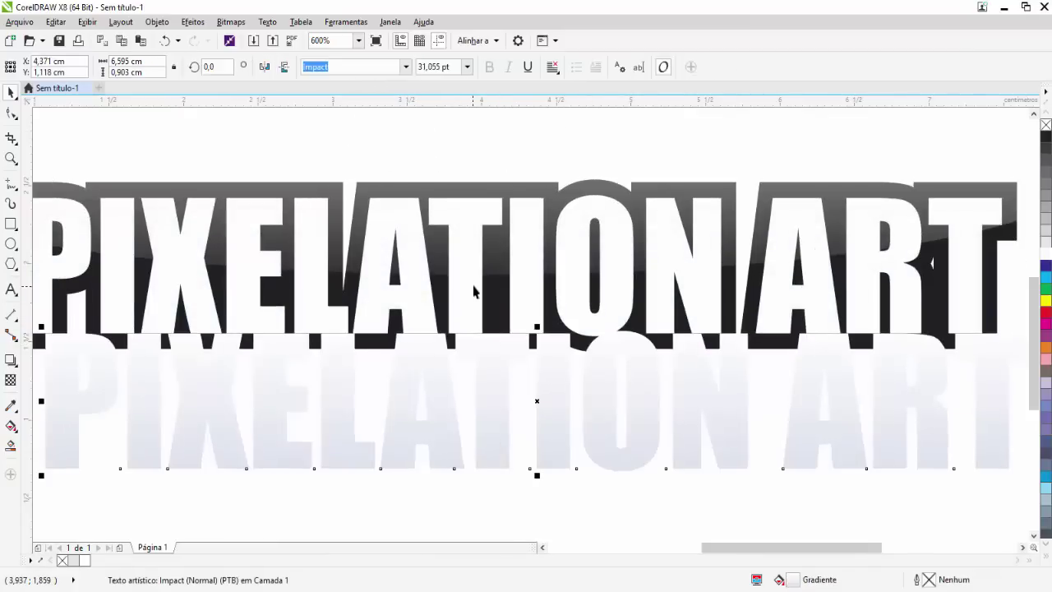
{"action": "key", "text": "ctrl+z"}
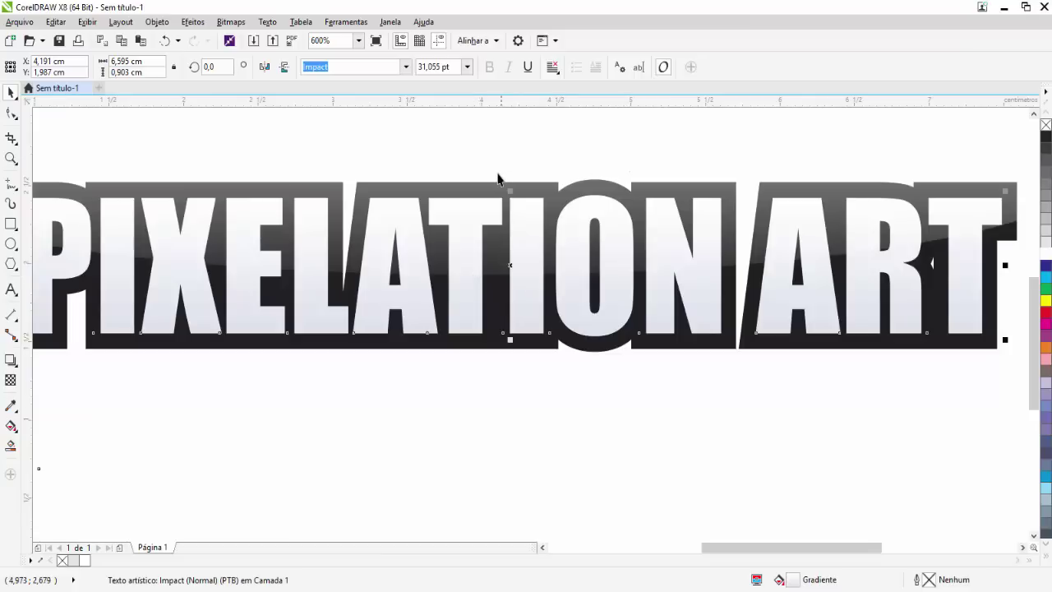
{"action": "left_click_drag", "start_coordinate": [302, 325], "coordinate": [332, 448]}
{"action": "key", "text": "ctrl+z"}
- Shift the trimmed black contour upward to inspect its cutouts against the text, undo the move, and reselect the contour
{"action": "left_click_drag", "start_coordinate": [355, 352], "coordinate": [359, 322]}
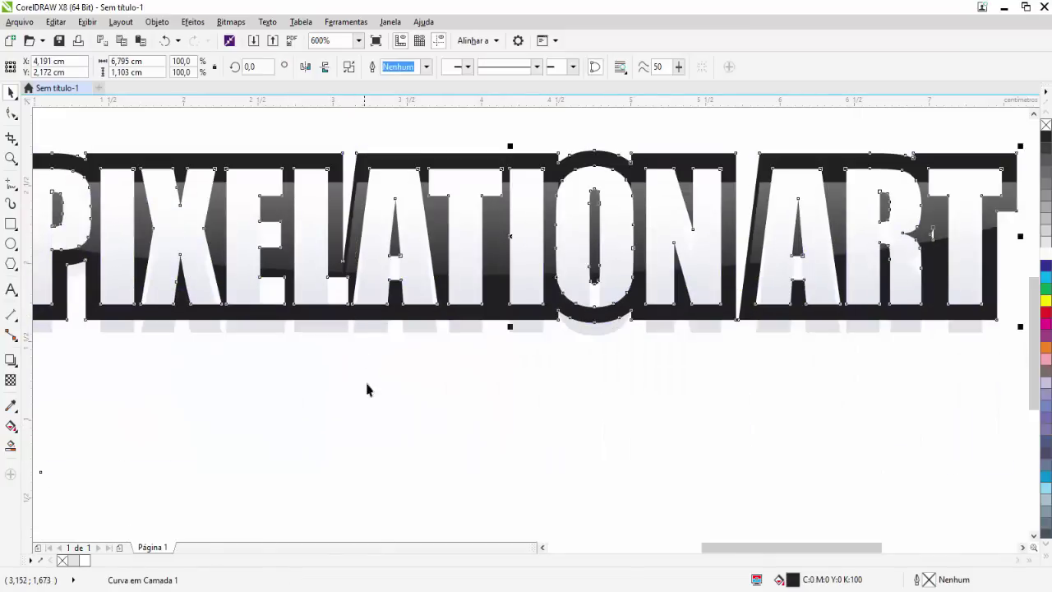
{"action": "left_click", "coordinate": [364, 330]}
{"action": "scroll", "coordinate": [363, 329], "scroll_direction": "up", "scroll_amount": 1}
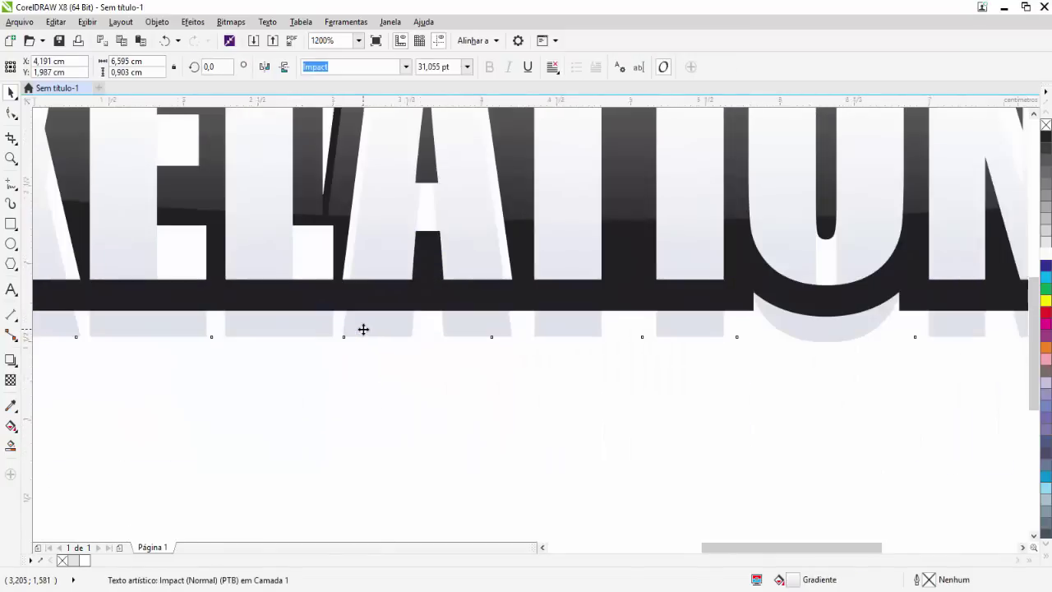
{"action": "scroll", "coordinate": [356, 329], "scroll_direction": "down", "scroll_amount": 1}
{"action": "left_click", "coordinate": [359, 337]}
{"action": "left_click", "coordinate": [392, 423]}
{"action": "left_click", "coordinate": [437, 343]}
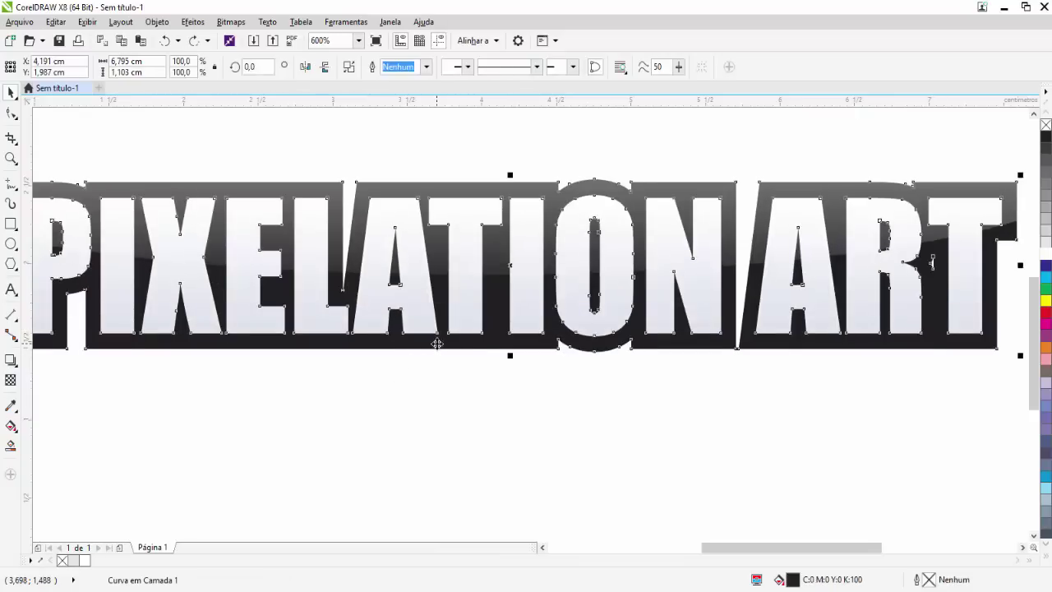
- Apply a drop shadow to the trimmed black contour with feathering 5 and shadow opacity 70
{"action": "left_click", "coordinate": [12, 360]}
{"action": "left_click_drag", "start_coordinate": [541, 290], "coordinate": [566, 287]}
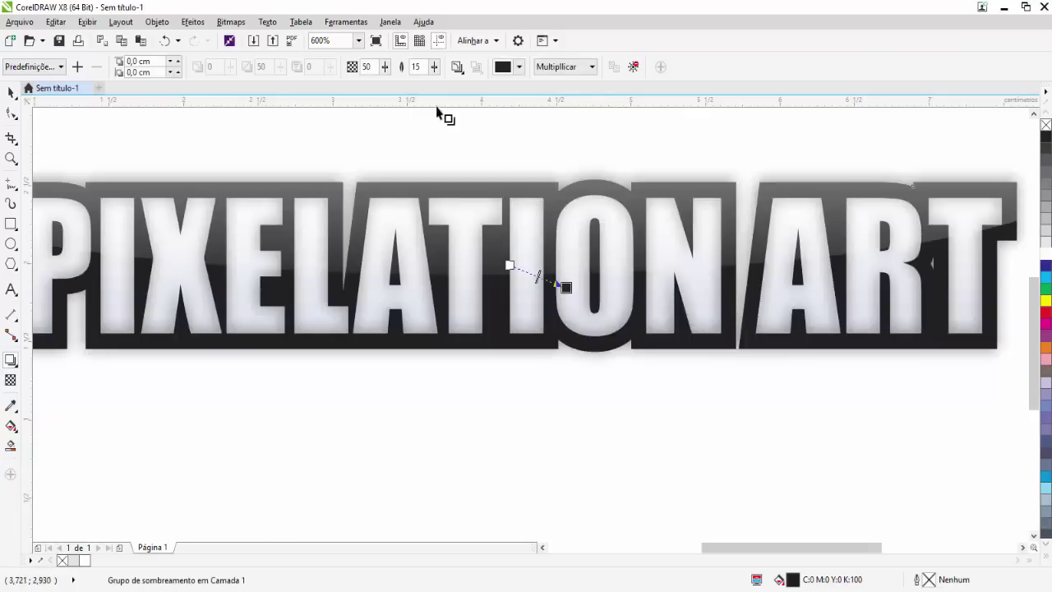
{"action": "left_click", "coordinate": [518, 284]}
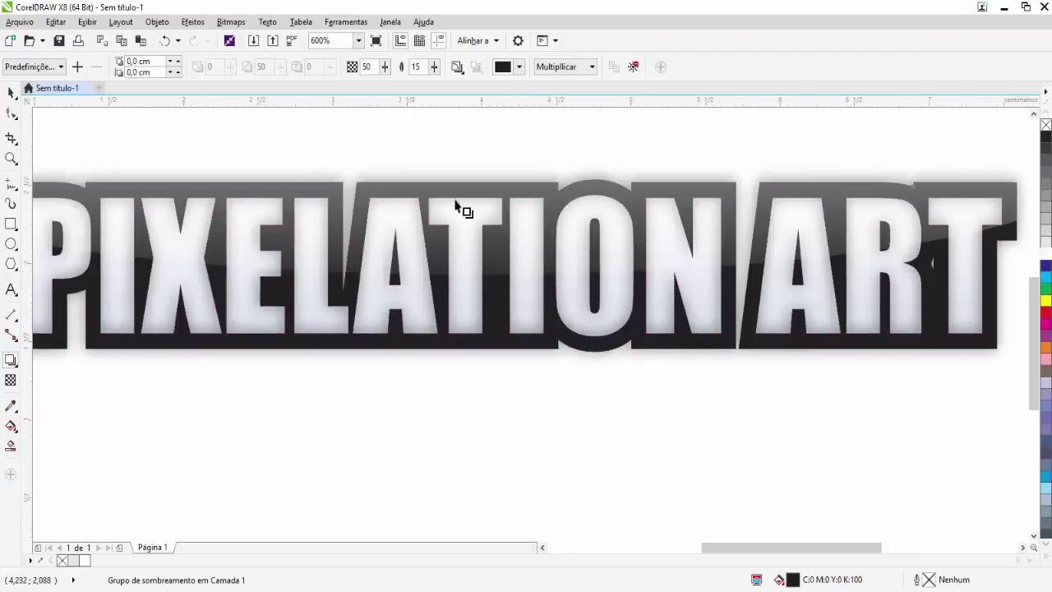
{"action": "left_click", "coordinate": [416, 66]}
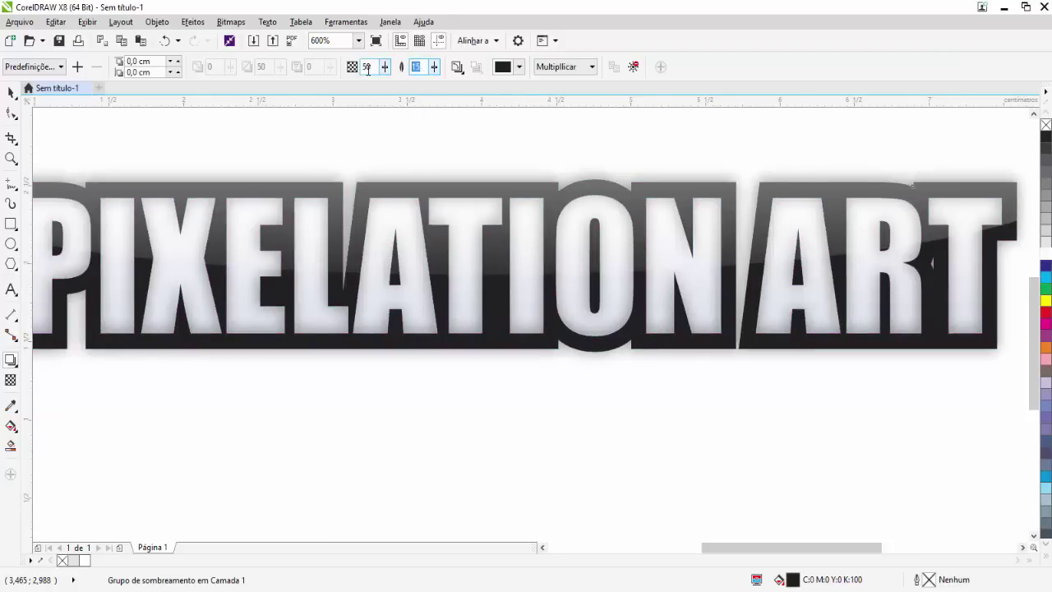
{"action": "left_click", "coordinate": [368, 69]}
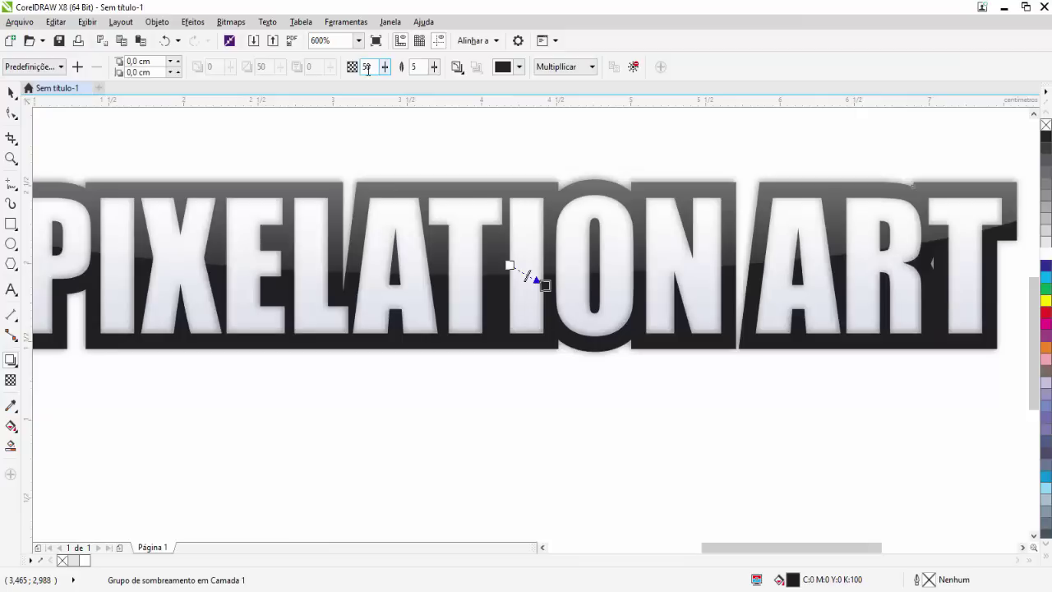
{"action": "type", "text": "7"}
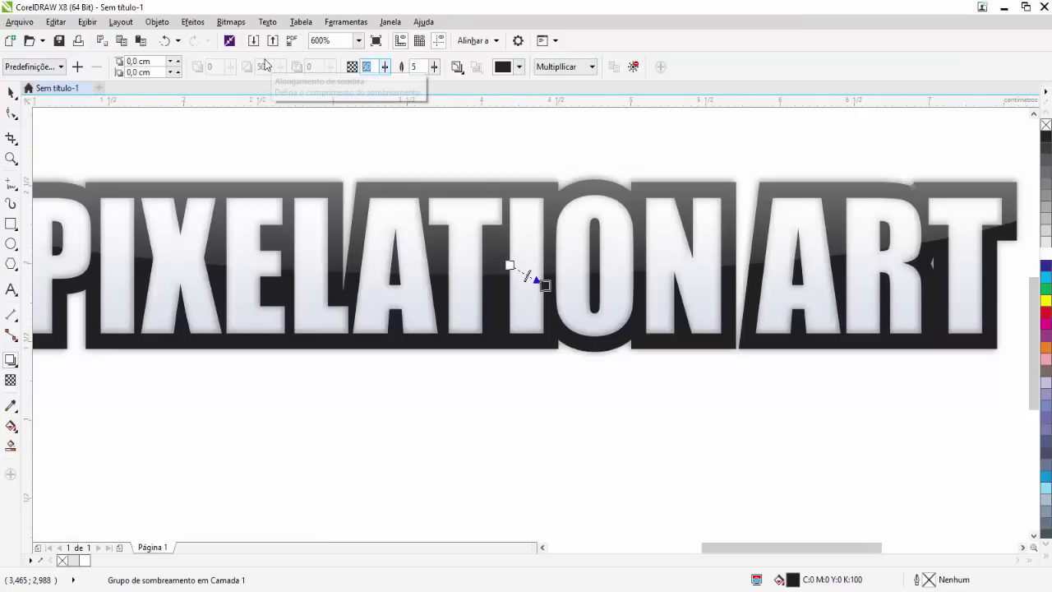
{"action": "key", "text": "Return"}
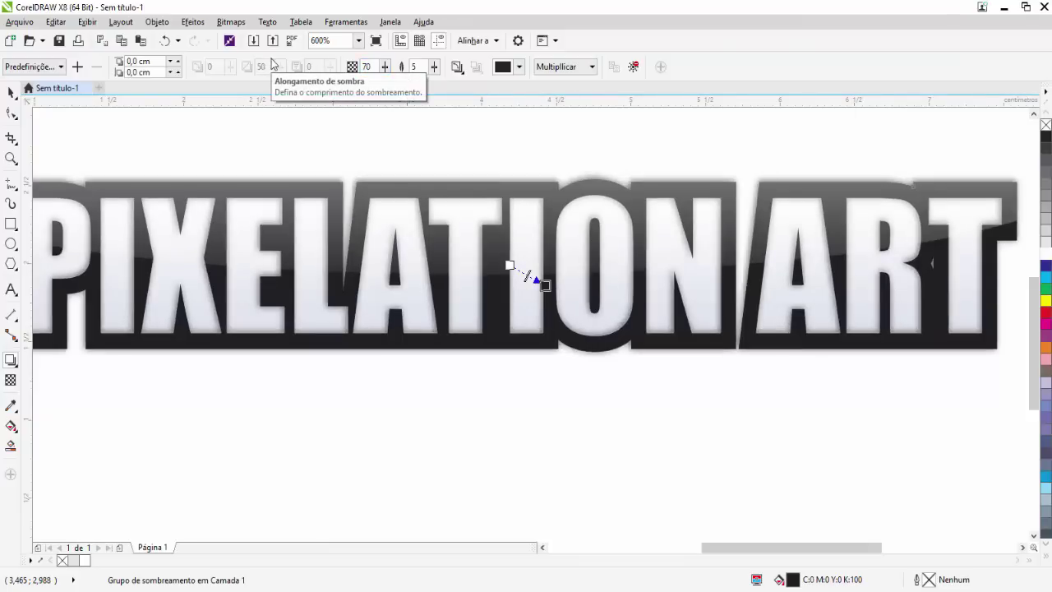
- Refine the contour's drop shadow by setting its feathering to 4 and its opacity to 80
{"action": "scroll", "coordinate": [488, 254], "scroll_direction": "up", "scroll_amount": 1}
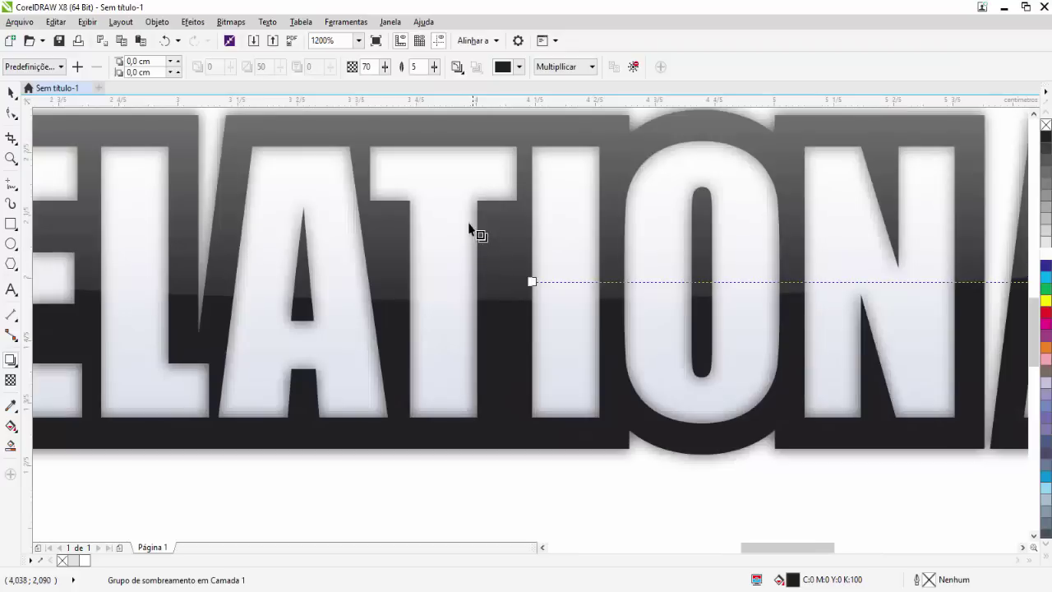
{"action": "scroll", "coordinate": [469, 223], "scroll_direction": "down", "scroll_amount": 2}
{"action": "scroll", "coordinate": [468, 219], "scroll_direction": "up", "scroll_amount": 1}
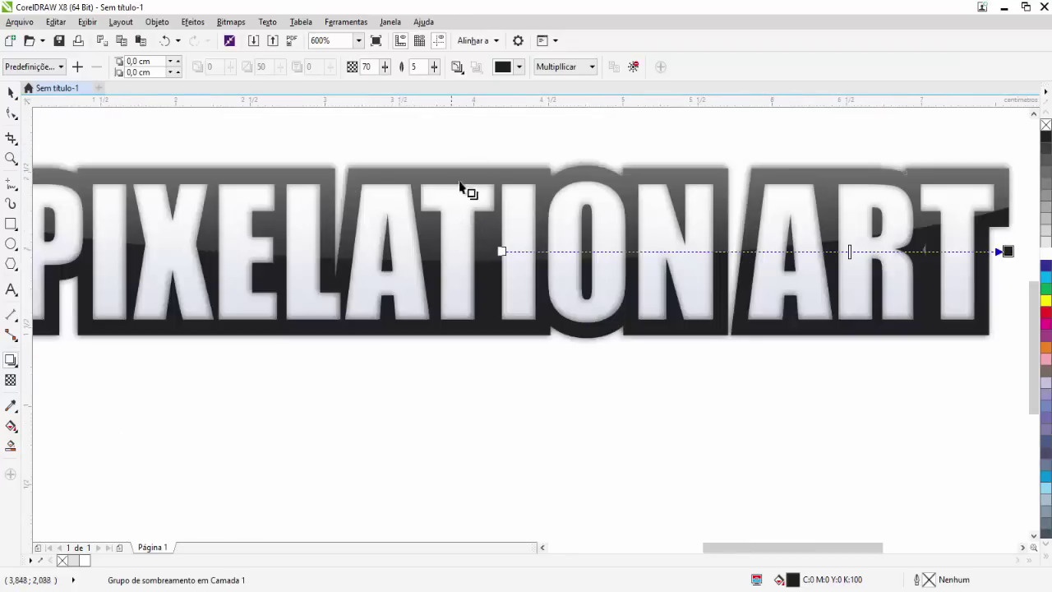
{"action": "left_click", "coordinate": [414, 67]}
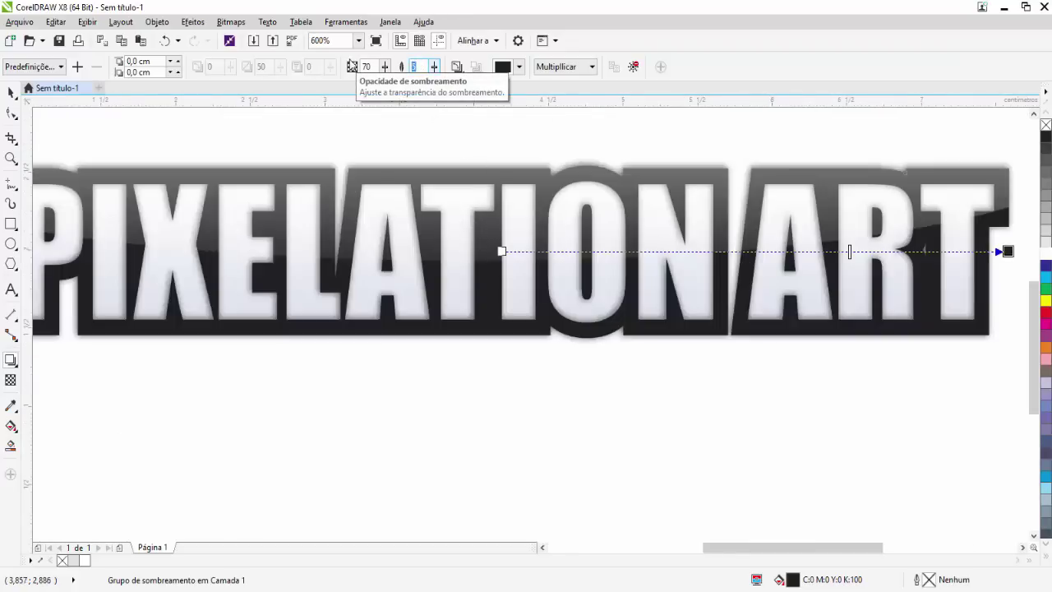
{"action": "key", "text": "Return"}
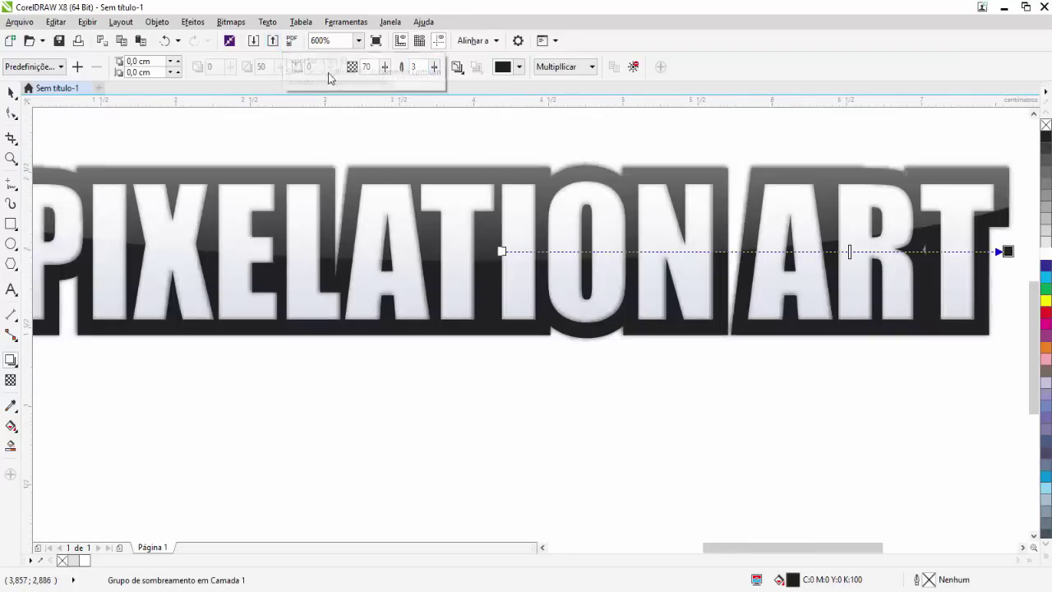
{"action": "left_click", "coordinate": [434, 67]}
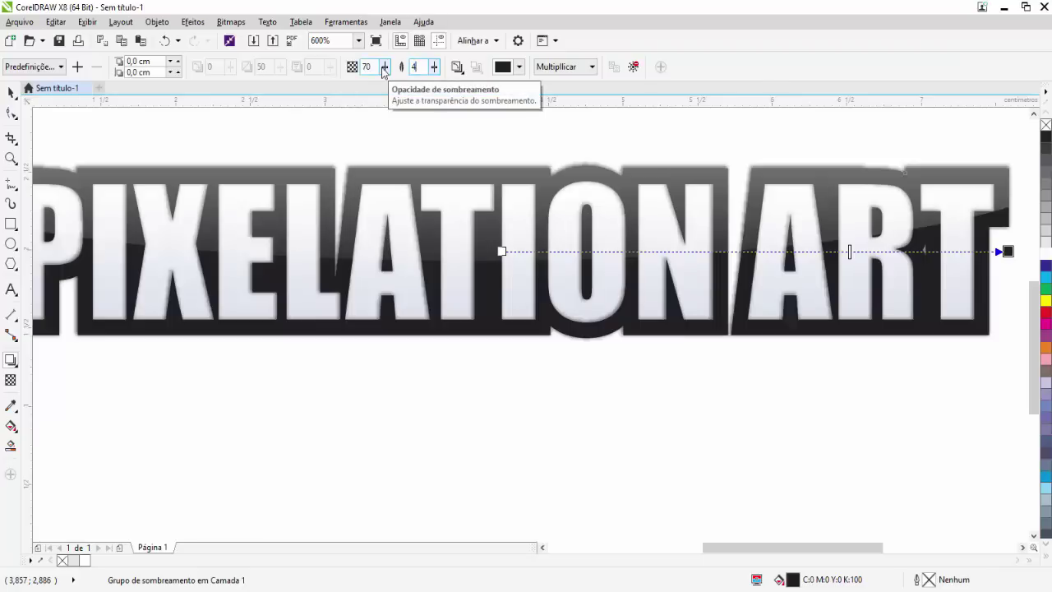
{"action": "left_click", "coordinate": [377, 68]}
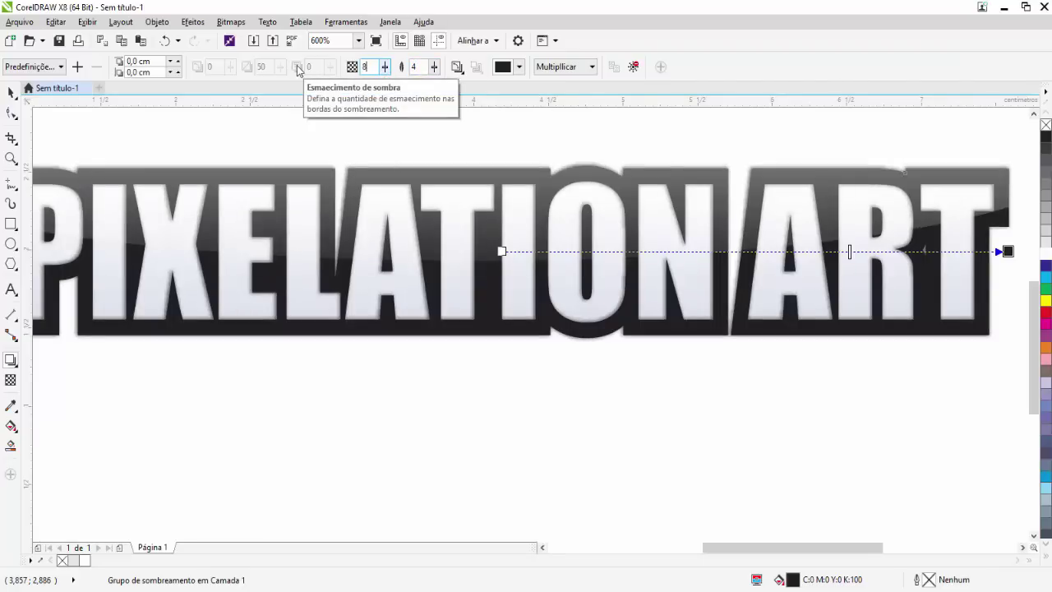
{"action": "key", "text": "Return"}
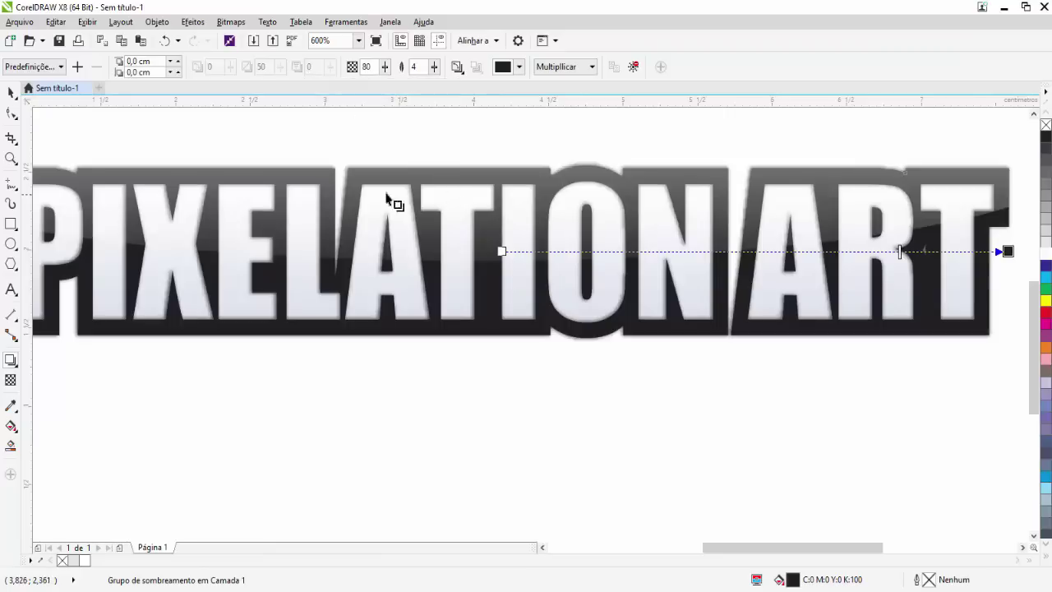
- Move the contour with its drop shadow down off the gradient text to inspect it, and undo the move
{"action": "left_click", "coordinate": [9, 95]}
{"action": "left_click", "coordinate": [283, 411]}
{"action": "left_click", "coordinate": [330, 327]}
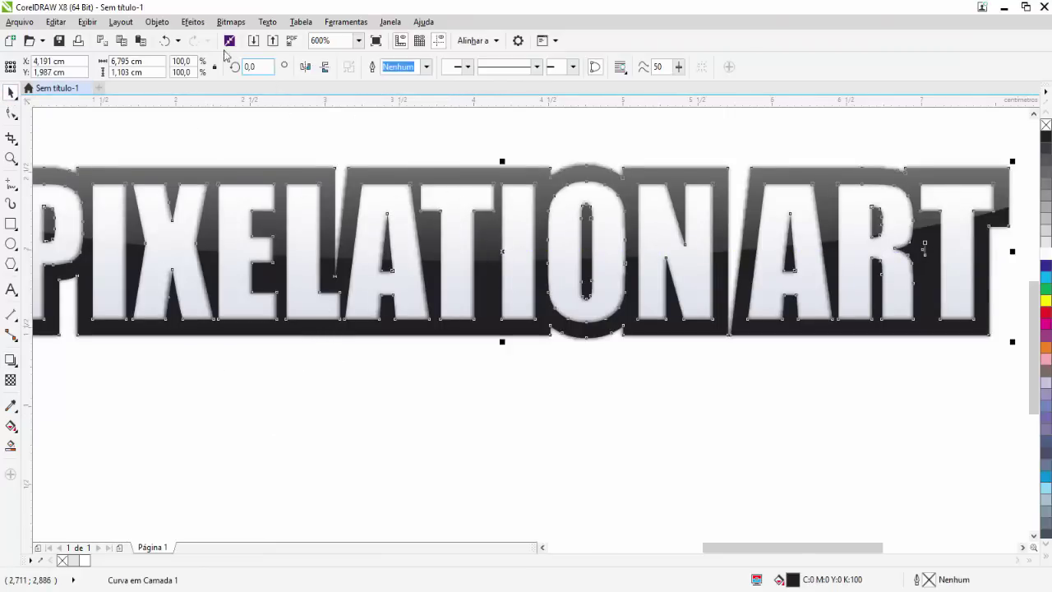
{"action": "left_click", "coordinate": [192, 22]}
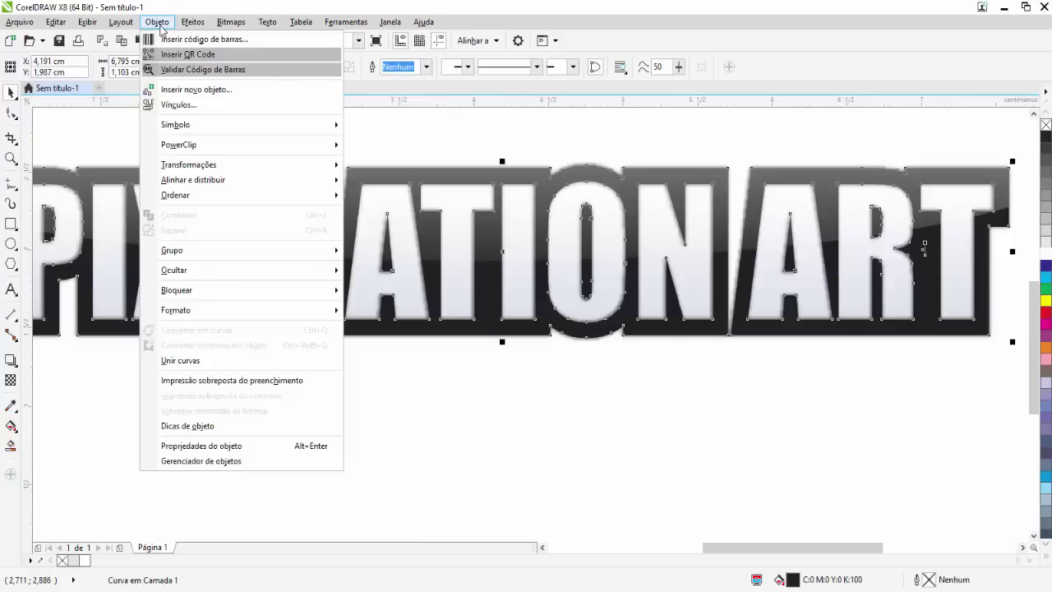
{"action": "left_click_drag", "start_coordinate": [502, 324], "coordinate": [628, 421]}
{"action": "left_click_drag", "start_coordinate": [501, 317], "coordinate": [629, 486]}
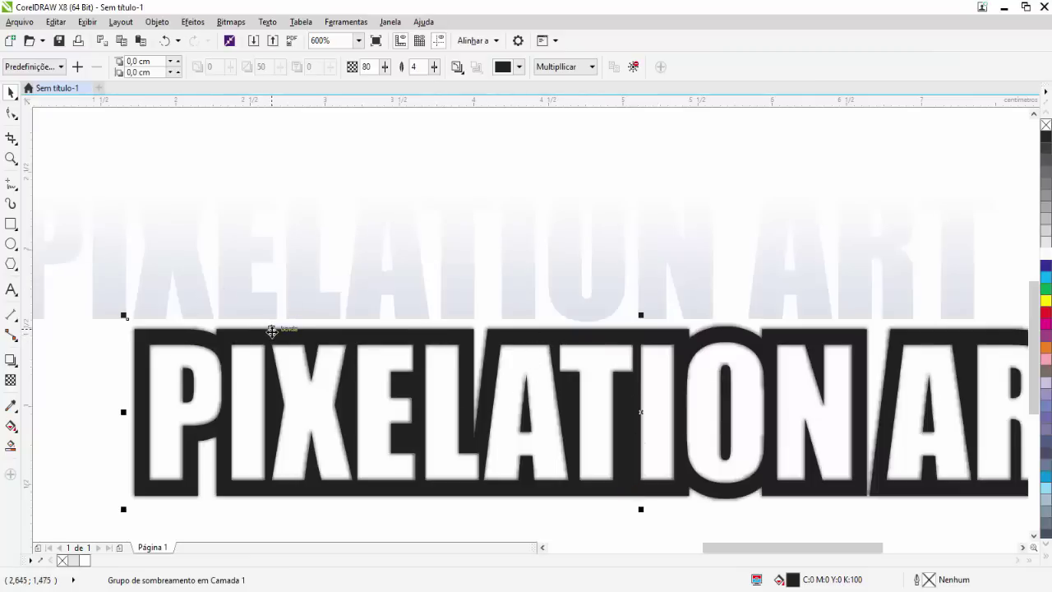
{"action": "key", "text": "ctrl+z"}
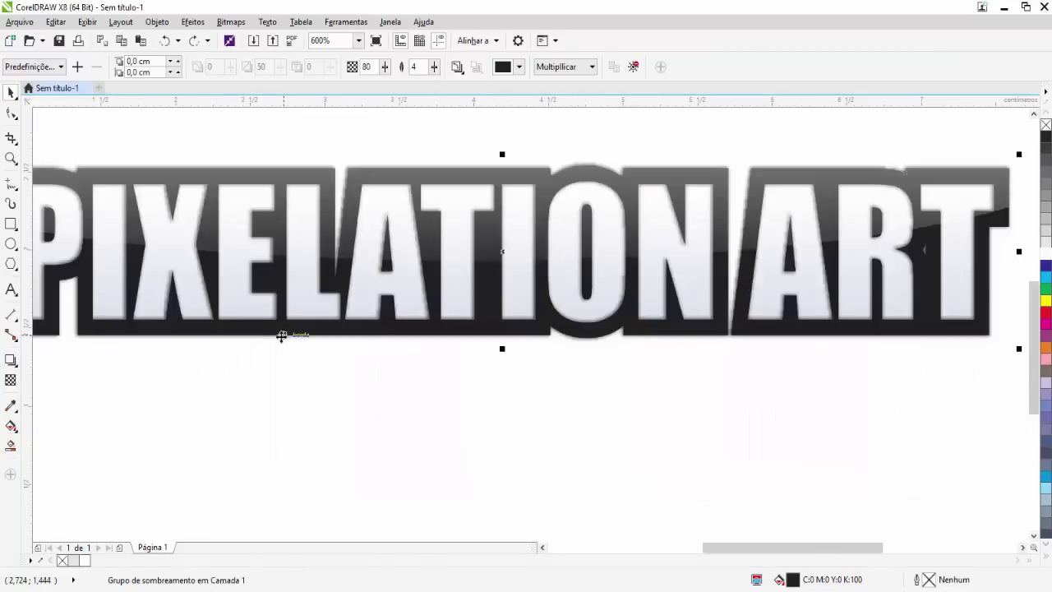
- Break the drop shadow group apart and shift the separated shadow downward to test it, undoing the move
{"action": "left_click", "coordinate": [156, 22]}
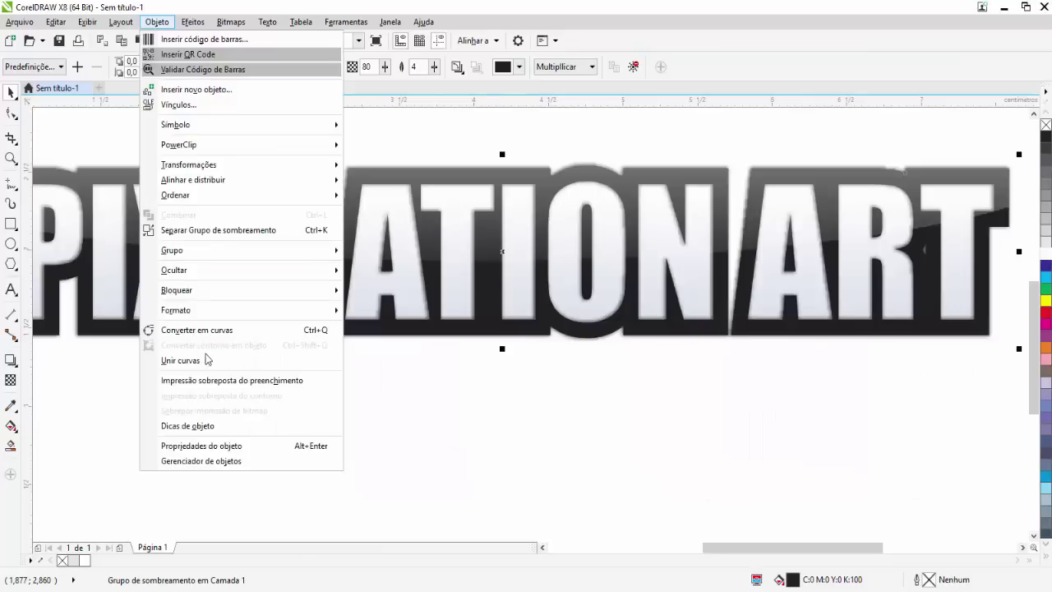
{"action": "left_click", "coordinate": [190, 234]}
{"action": "left_click", "coordinate": [413, 418]}
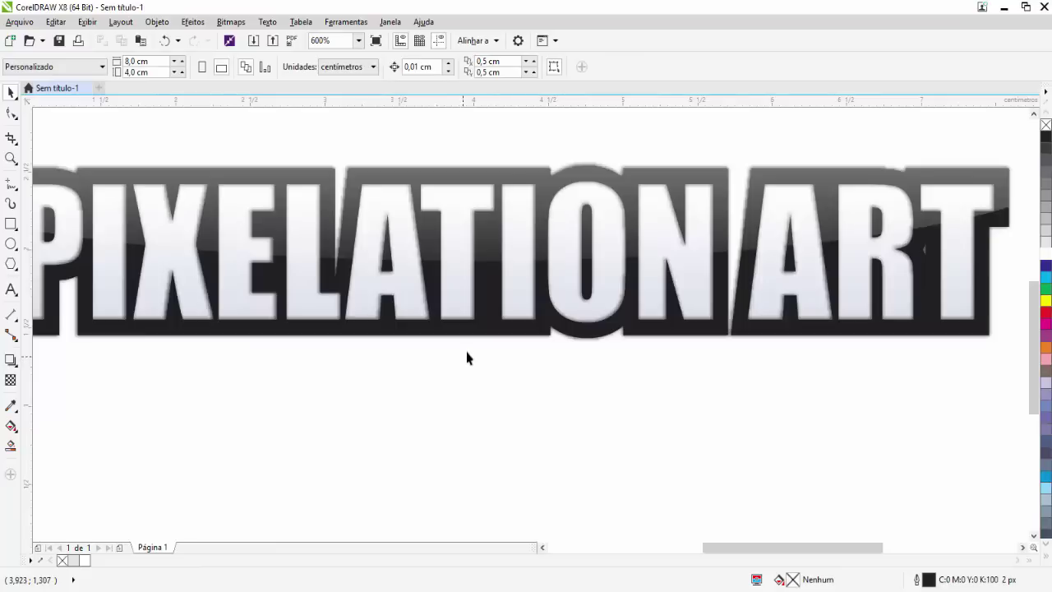
{"action": "left_click_drag", "start_coordinate": [463, 344], "coordinate": [498, 491]}
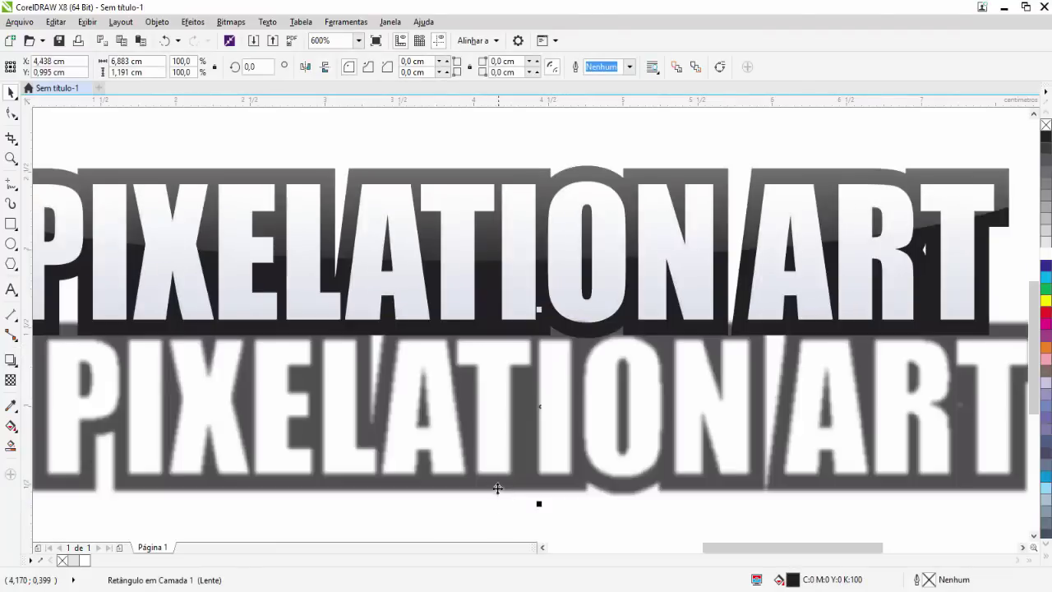
{"action": "key", "text": "ctrl+z"}
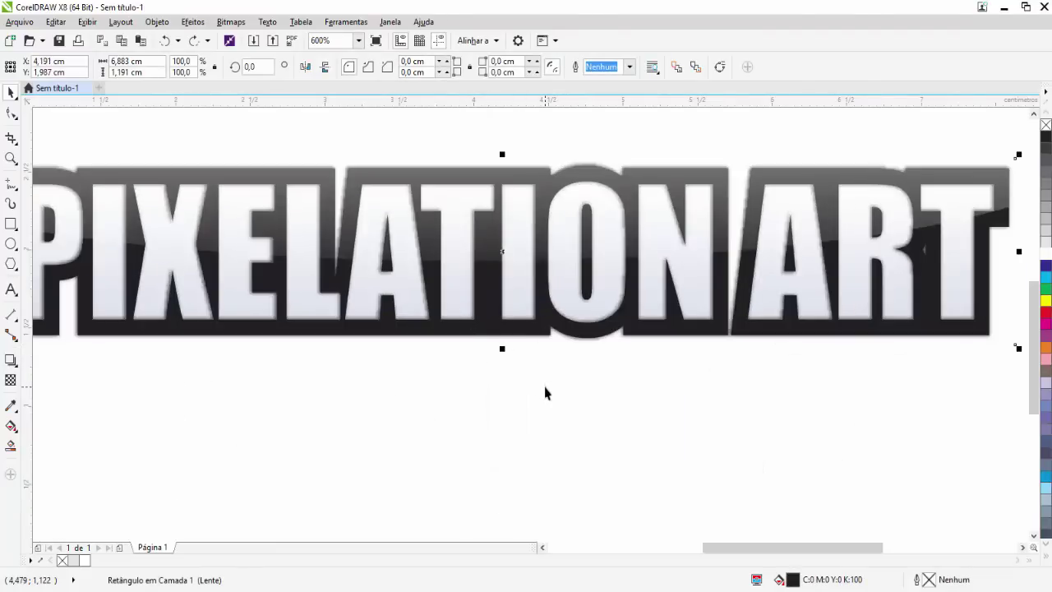
- Send the separated shadow one level back behind the text, and the black contour one level back behind the shadow
{"action": "key", "text": "ctrl+shift+z"}
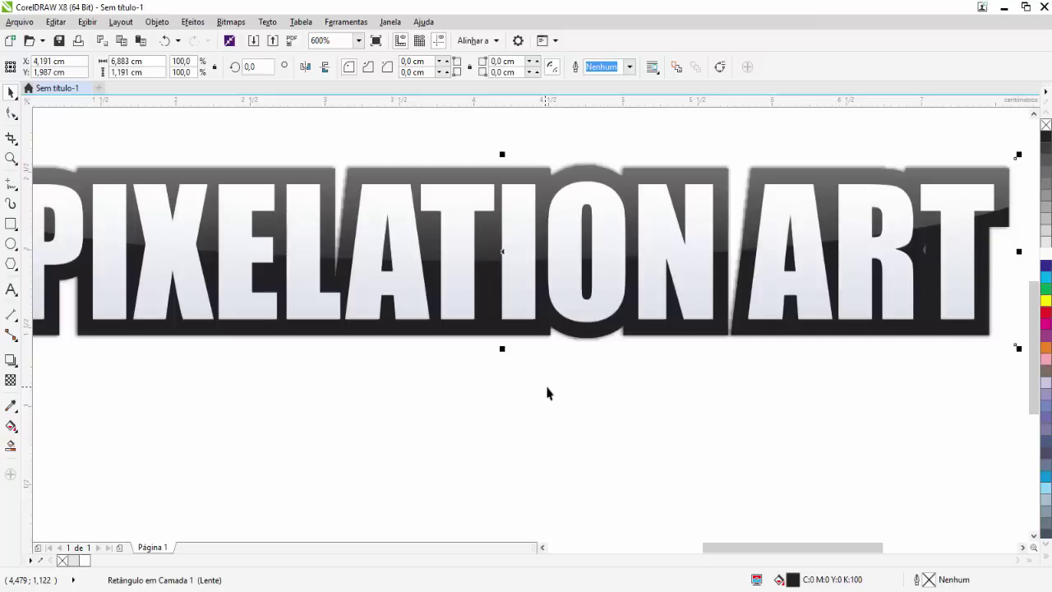
{"action": "left_click", "coordinate": [560, 418]}
{"action": "left_click", "coordinate": [525, 335]}
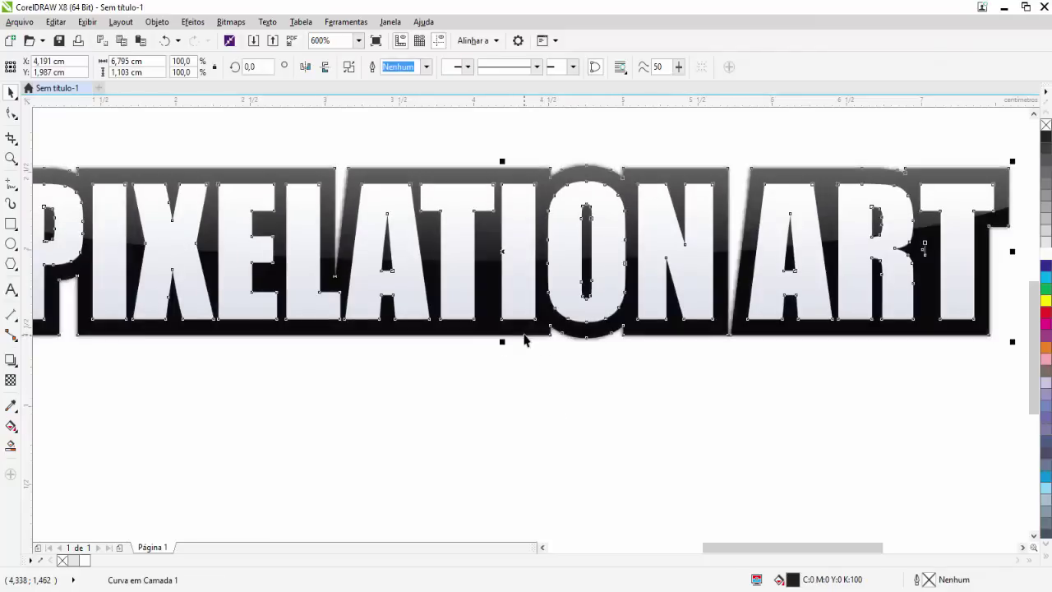
- Try to PowerClip the separated shadow inside the PIXELATION ART text
{"action": "left_click", "coordinate": [564, 347]}
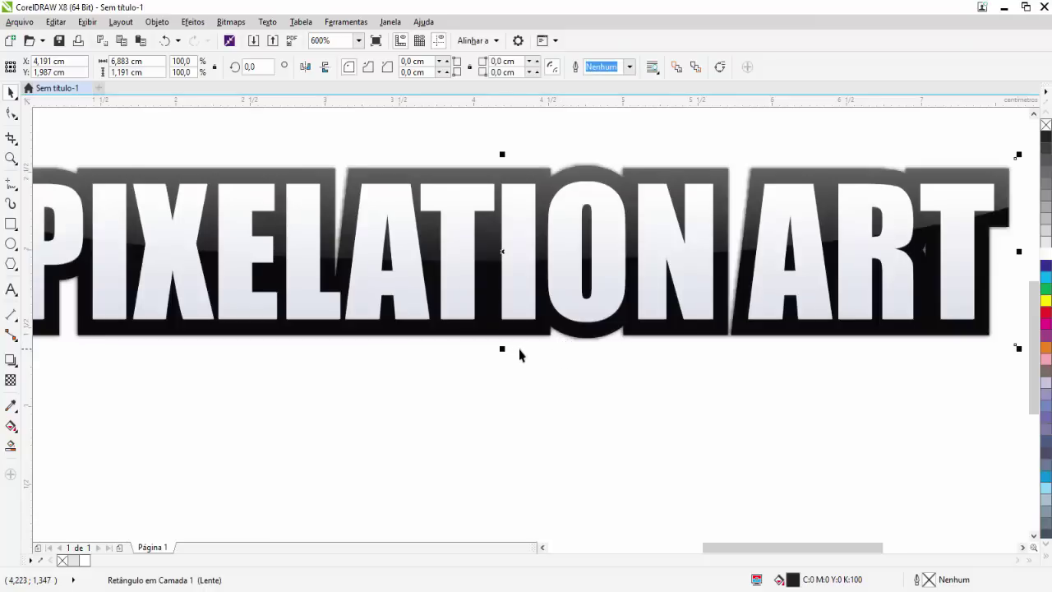
{"action": "right_click", "coordinate": [524, 351]}
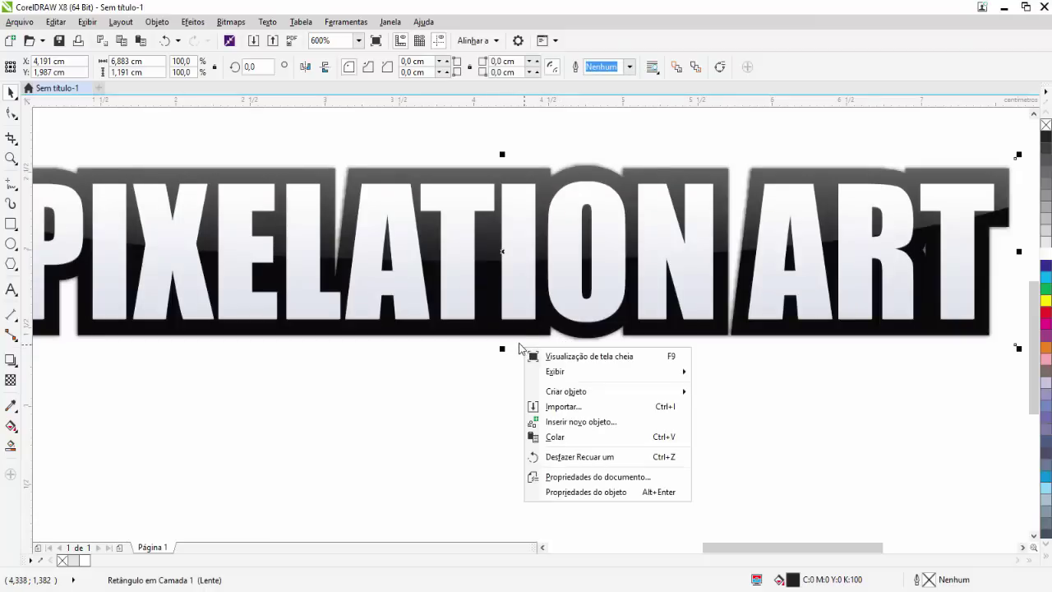
{"action": "left_click", "coordinate": [520, 344]}
{"action": "right_click", "coordinate": [517, 336]}
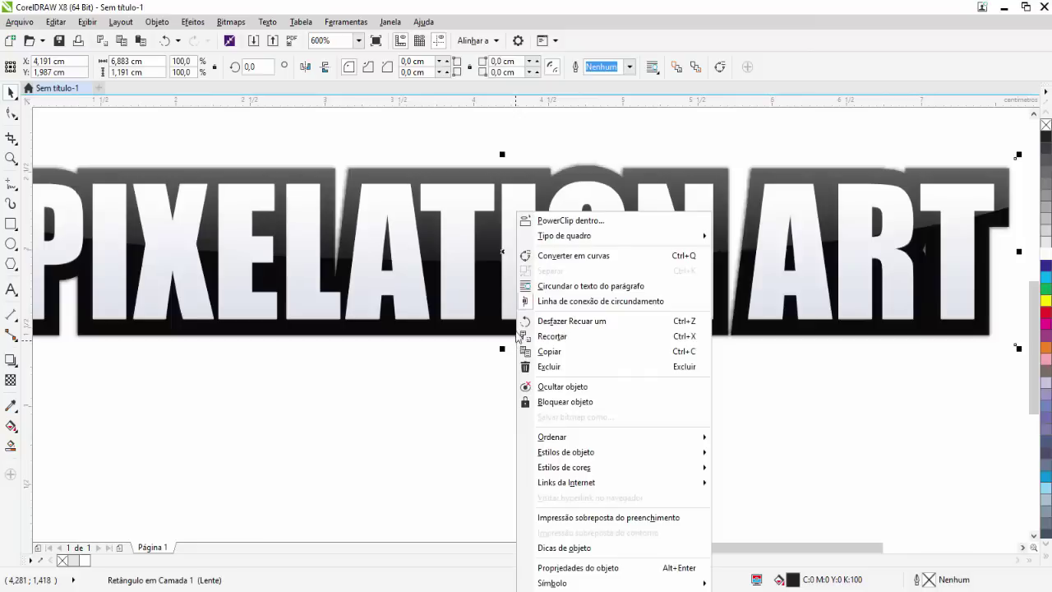
{"action": "left_click", "coordinate": [559, 221]}
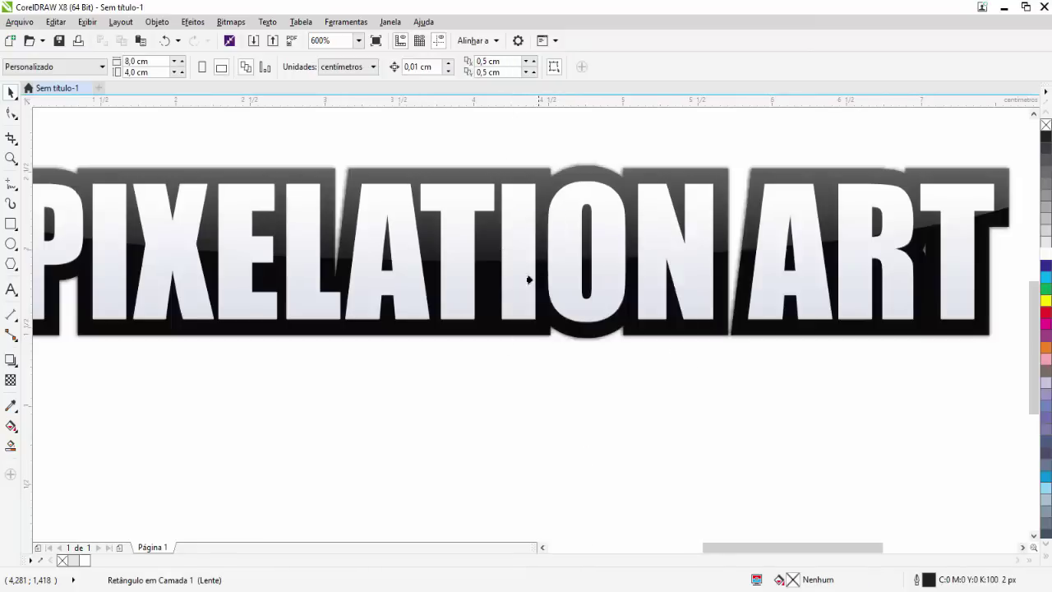
{"action": "left_click", "coordinate": [512, 286]}
{"action": "left_click", "coordinate": [513, 345]}
{"action": "left_click", "coordinate": [514, 304]}
{"action": "left_click", "coordinate": [564, 348]}
- Move the separated shadow below the black contour artwork and try again to PowerClip it inside the text
{"action": "left_click", "coordinate": [561, 392]}
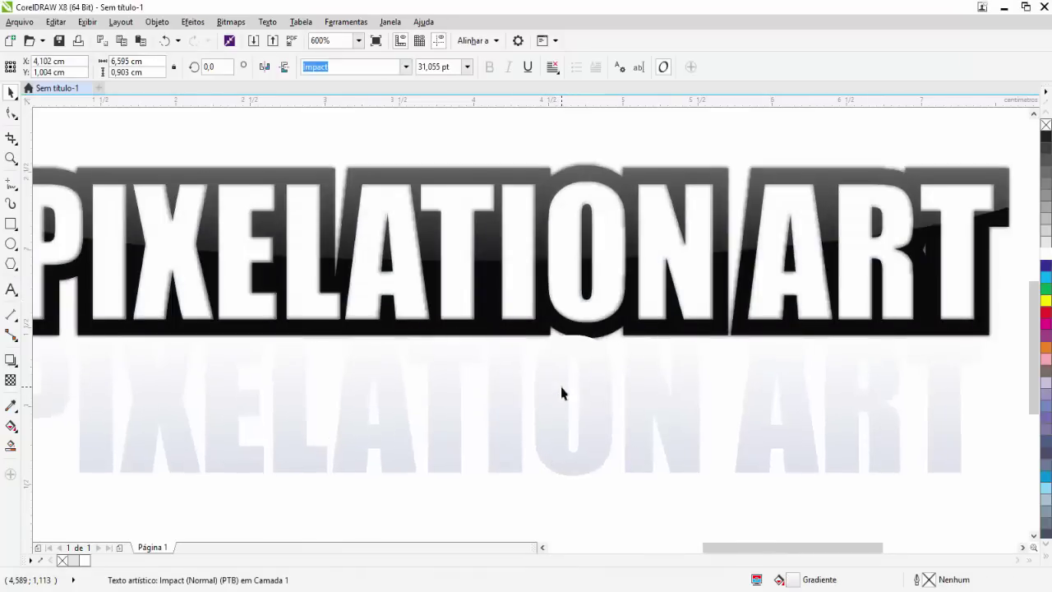
{"action": "left_click_drag", "start_coordinate": [519, 341], "coordinate": [552, 528]}
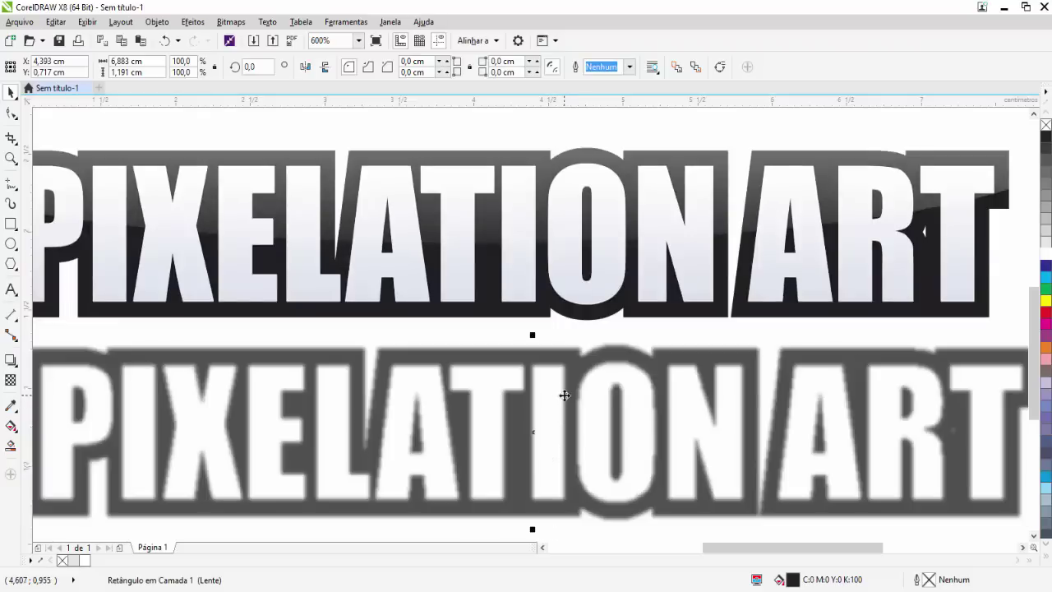
{"action": "right_click", "coordinate": [564, 393]}
{"action": "left_click", "coordinate": [608, 23]}
{"action": "left_click", "coordinate": [658, 278]}
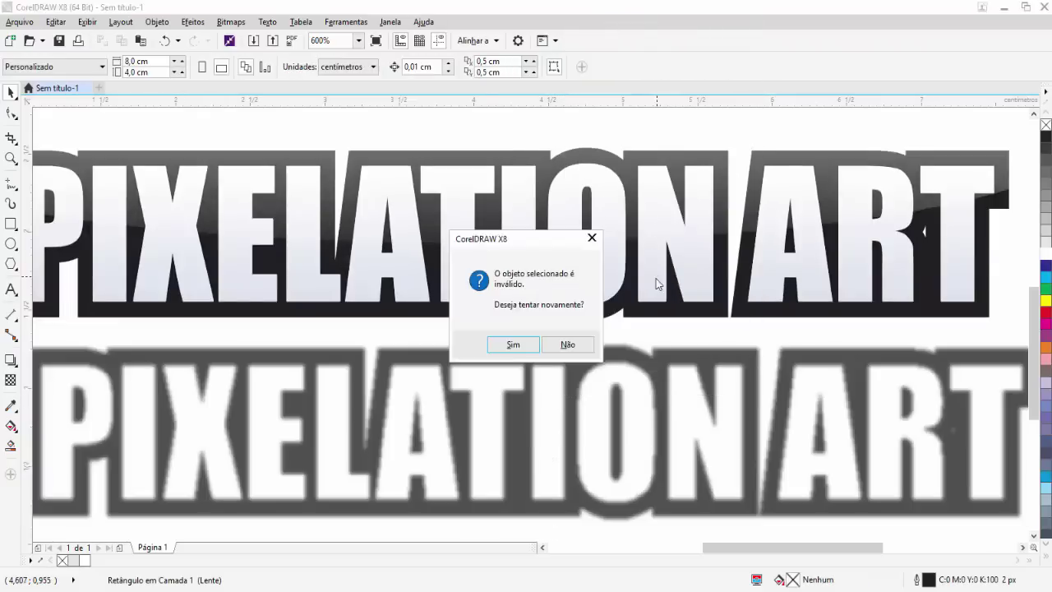
{"action": "left_click", "coordinate": [589, 345]}
- Shift the gradient text downward over the contour and undo the move
{"action": "left_click", "coordinate": [605, 304]}
{"action": "left_click_drag", "start_coordinate": [606, 304], "coordinate": [603, 340]}
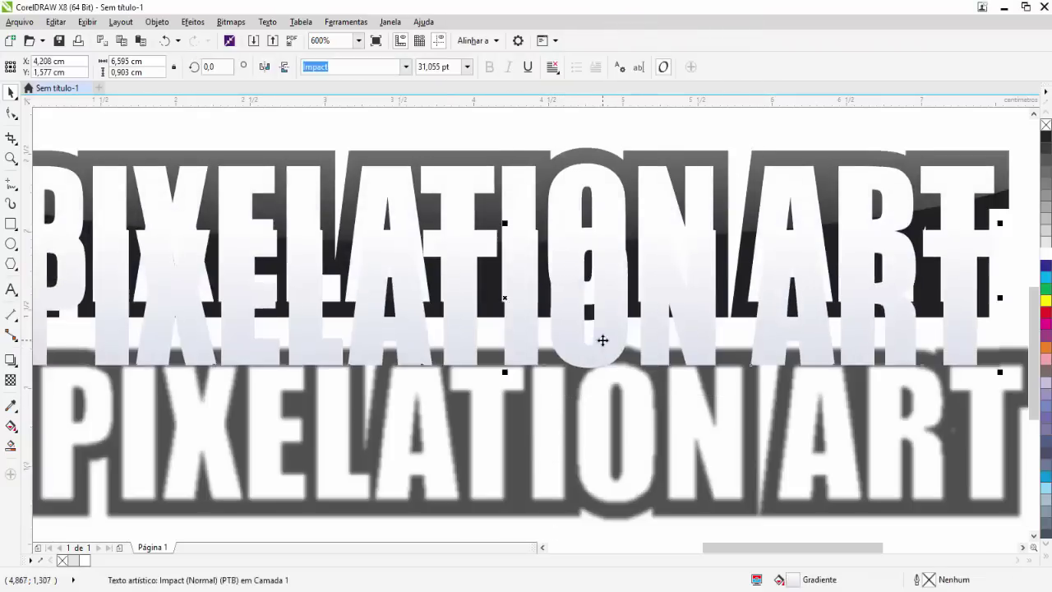
{"action": "key", "text": "ctrl+z"}
- Convert the gradient PIXELATION ART text to curves
{"action": "key", "text": "ctrl+q"}
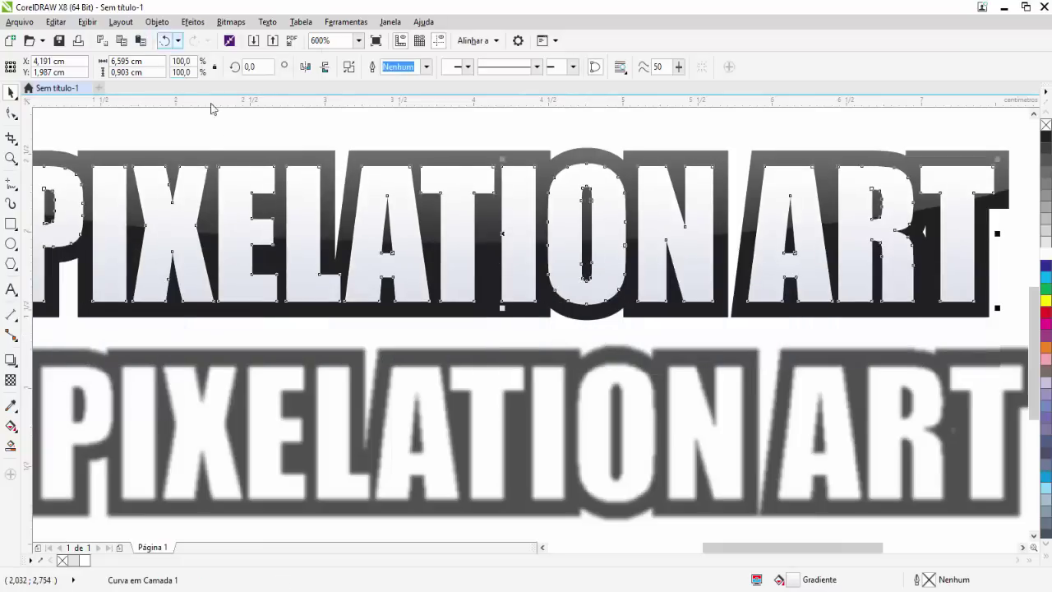
{"action": "key", "text": "ctrl+z"}
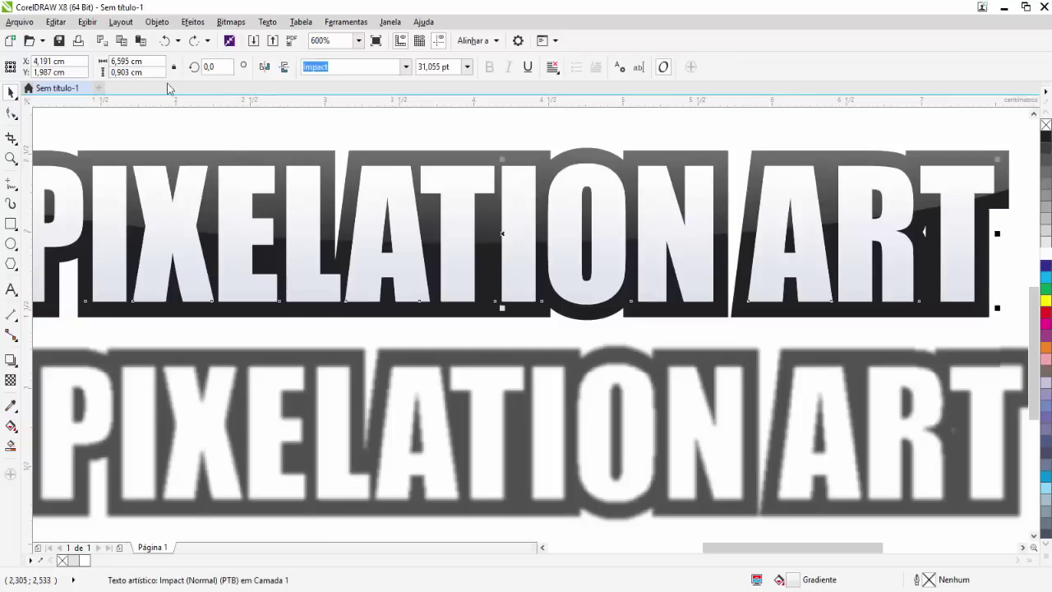
{"action": "left_click", "coordinate": [164, 25]}
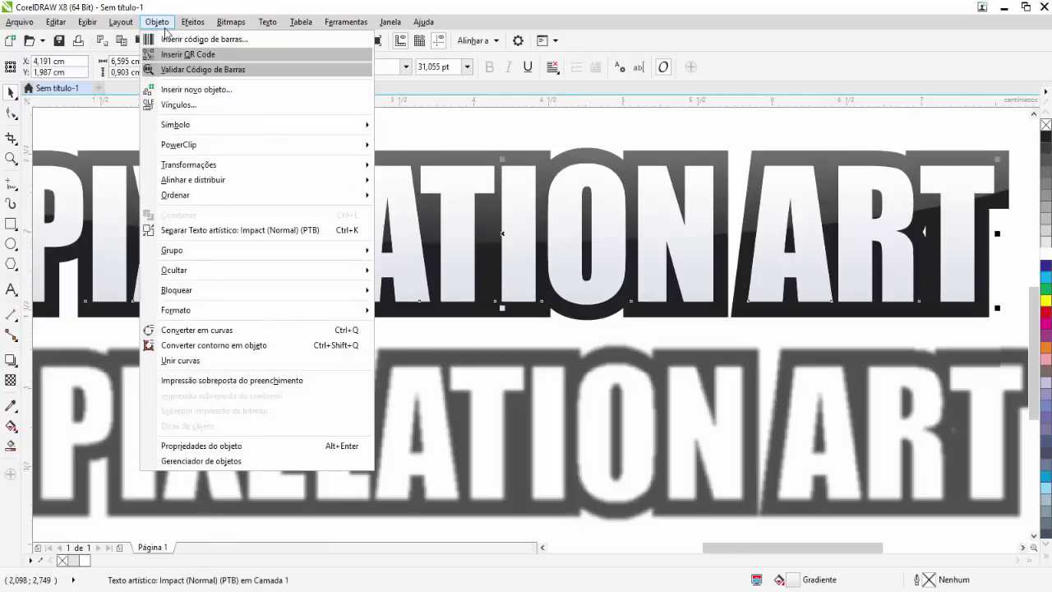
{"action": "mouse_move", "coordinate": [182, 29]}
{"action": "mouse_move", "coordinate": [188, 169]}
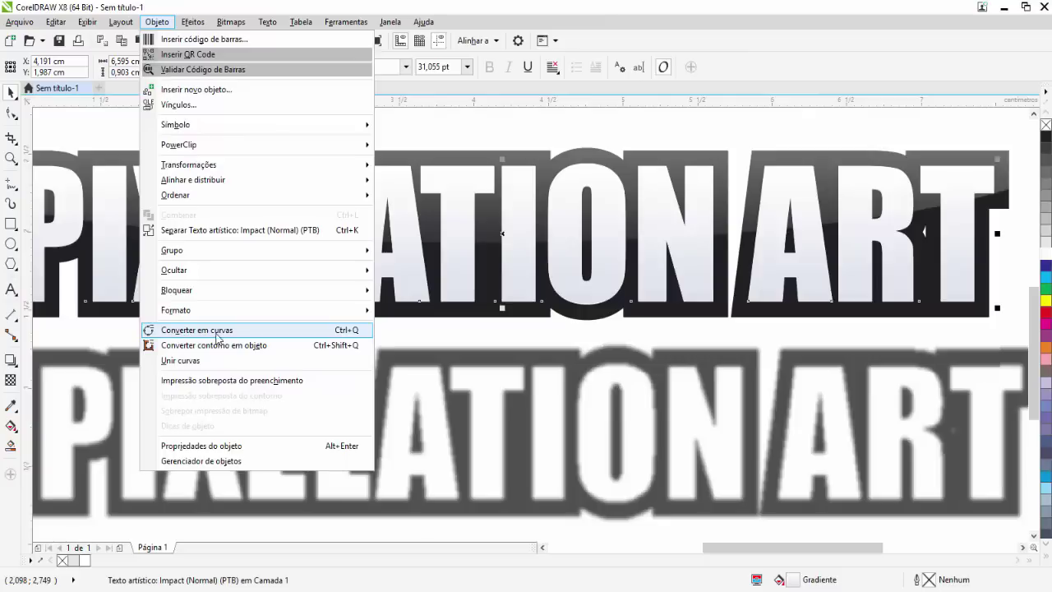
{"action": "left_click", "coordinate": [219, 337]}
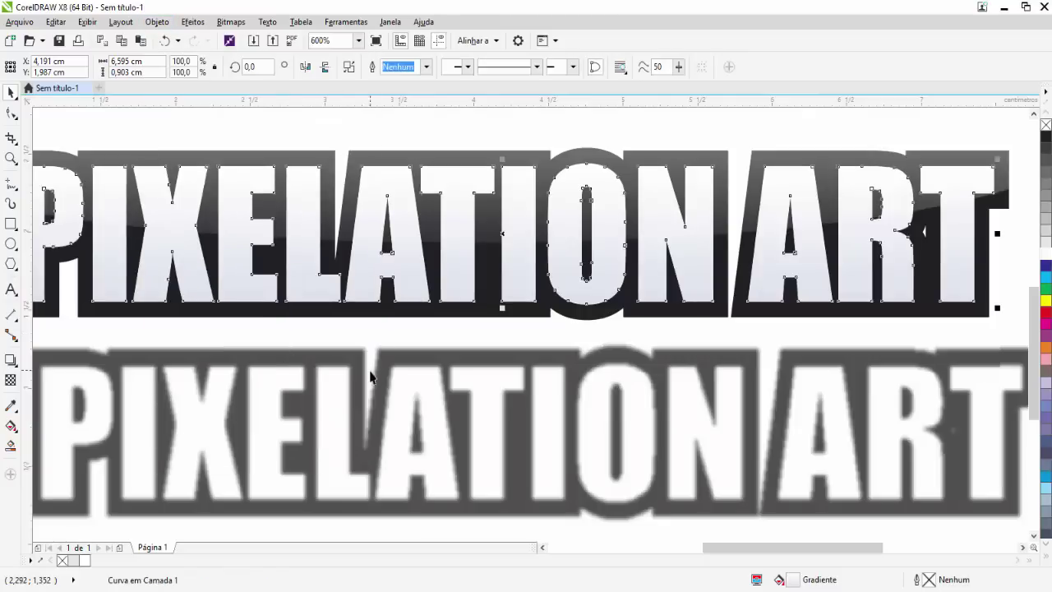
- PowerClip the separated shadow inside the PIXELATION ART letter curves
{"action": "left_click", "coordinate": [390, 379]}
{"action": "right_click", "coordinate": [391, 374]}
{"action": "left_click", "coordinate": [404, 216]}
{"action": "left_click", "coordinate": [376, 279]}
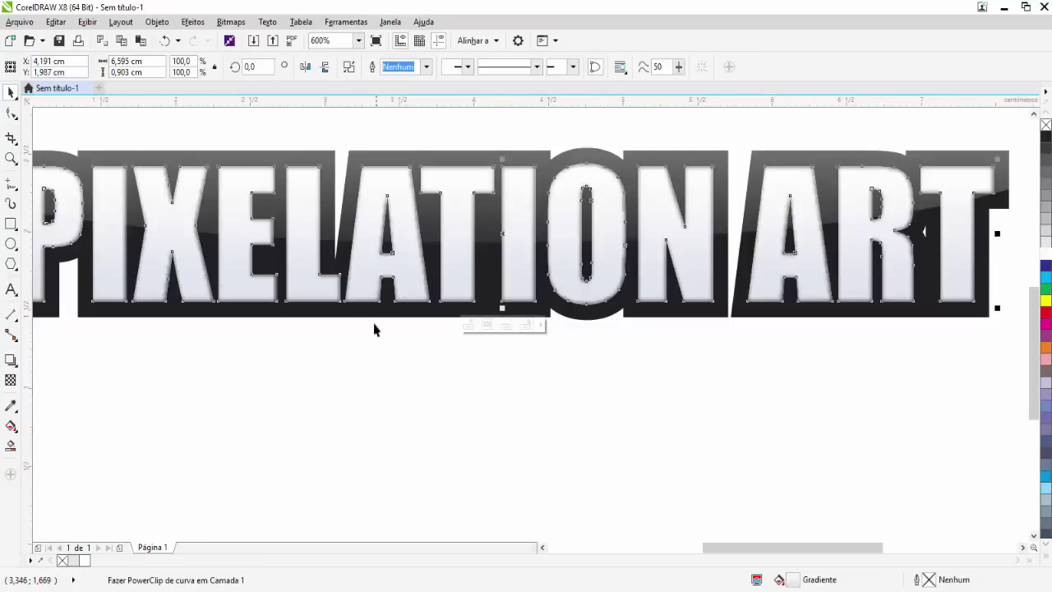
- Bring the black contour to the front of the artwork and undo the order change
{"action": "left_click", "coordinate": [374, 351]}
{"action": "left_click", "coordinate": [371, 315]}
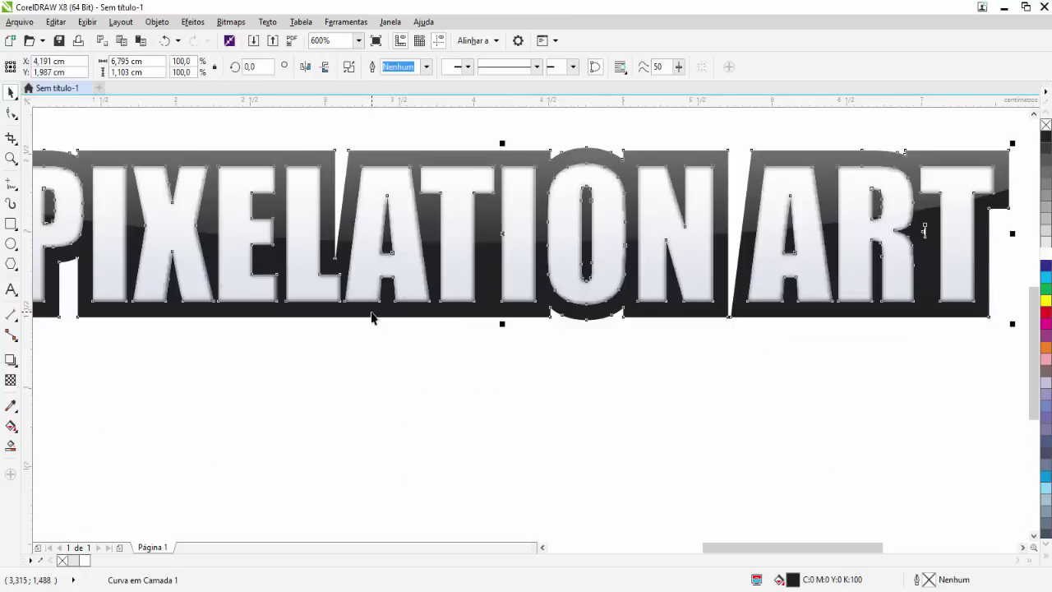
{"action": "key", "text": "shift+Page_Up"}
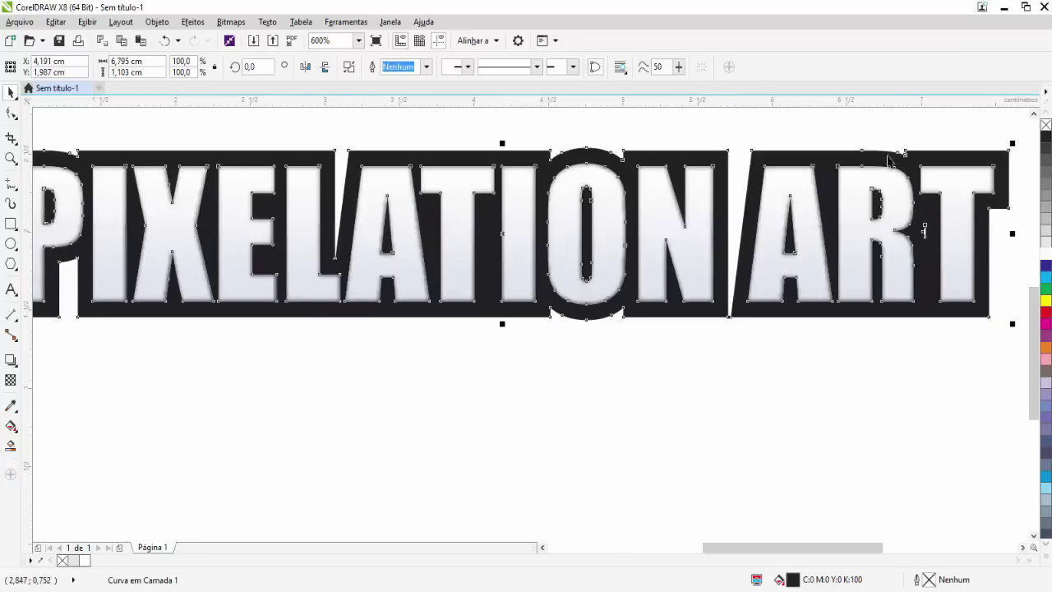
{"action": "key", "text": "ctrl+z"}
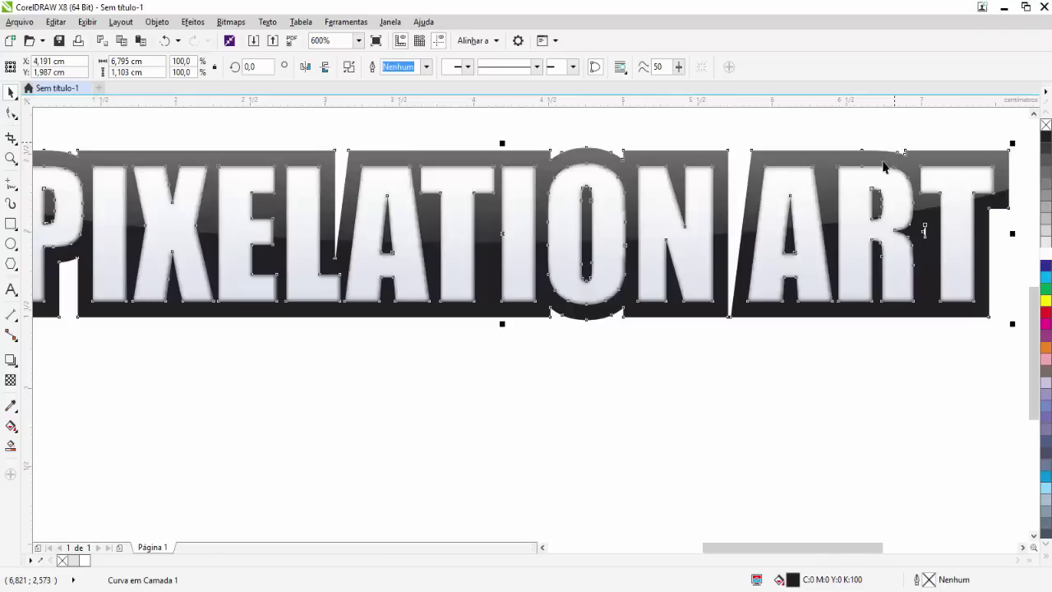
- Remove the transparent white highlight from the contour and undo the removal
{"action": "left_click", "coordinate": [673, 336]}
{"action": "left_click", "coordinate": [606, 215]}
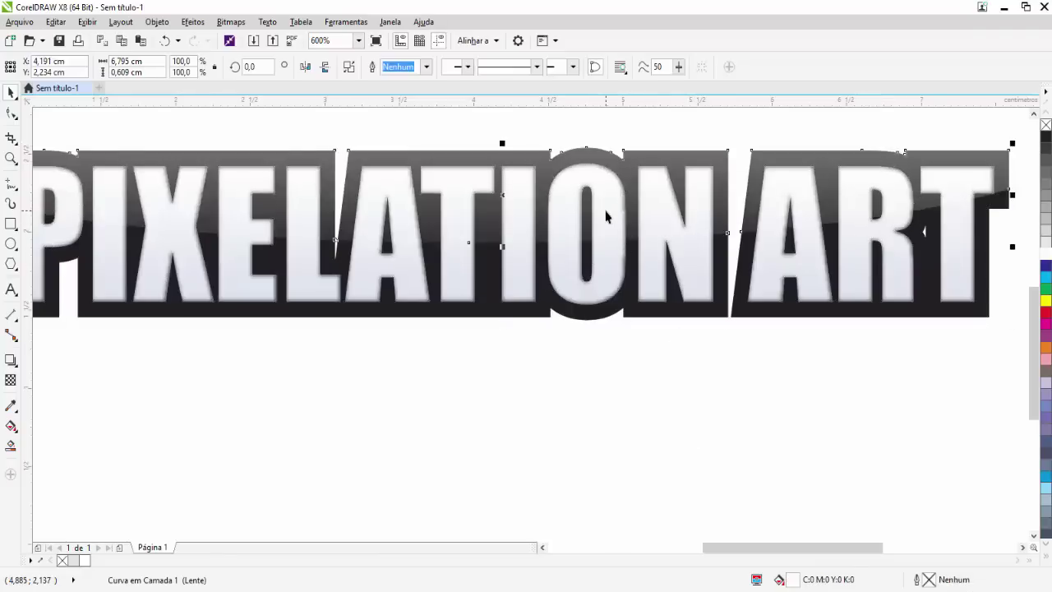
{"action": "right_click", "coordinate": [606, 211]}
{"action": "left_click", "coordinate": [624, 220]}
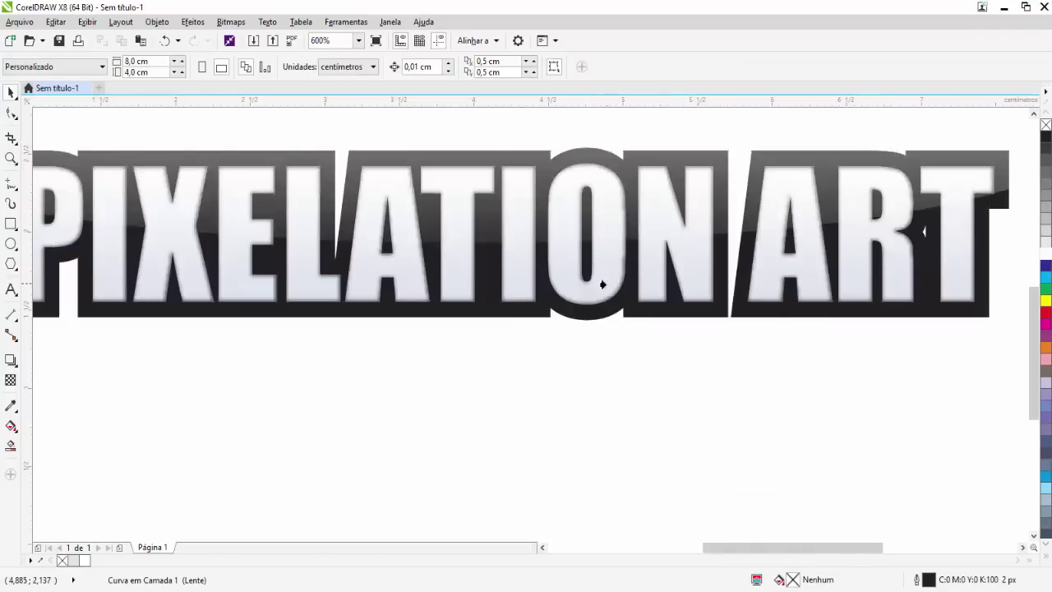
{"action": "left_click", "coordinate": [606, 283]}
{"action": "left_click", "coordinate": [644, 374]}
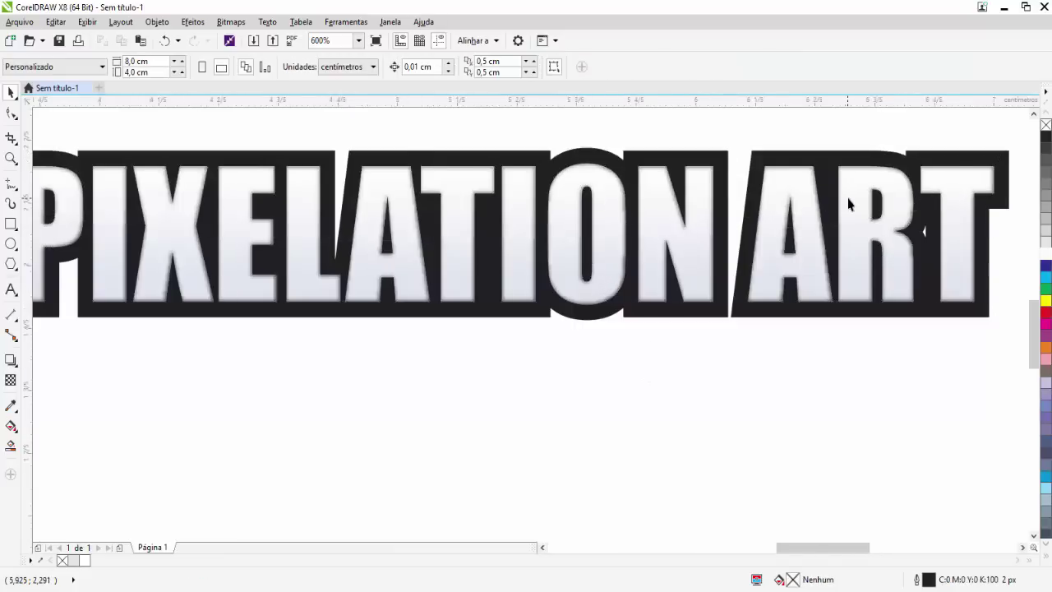
{"action": "scroll", "coordinate": [850, 205], "scroll_direction": "up", "scroll_amount": 3}
{"action": "scroll", "coordinate": [757, 257], "scroll_direction": "down", "scroll_amount": 3}
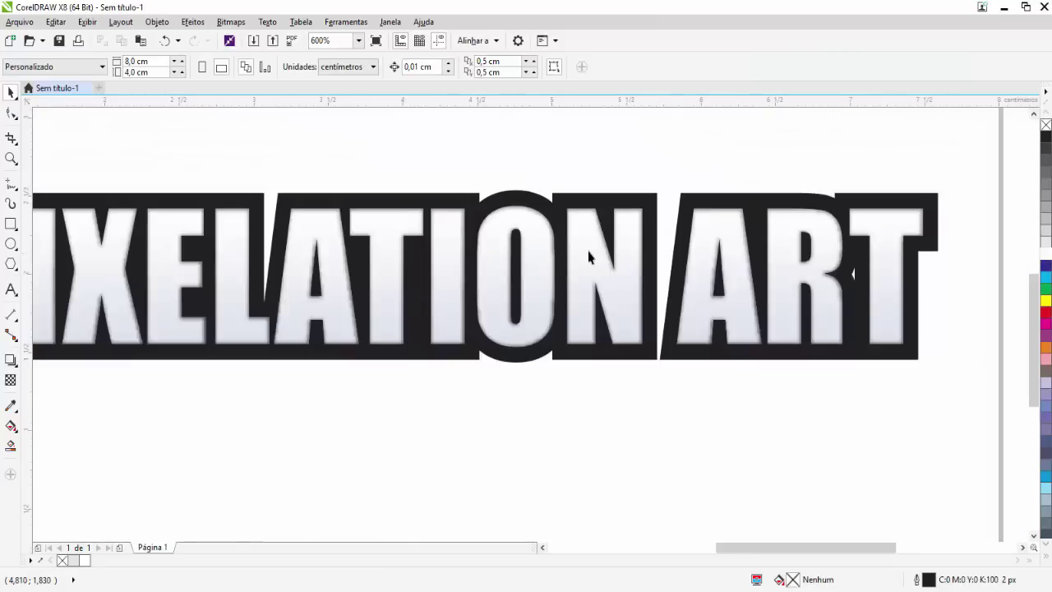
{"action": "left_click", "coordinate": [589, 271]}
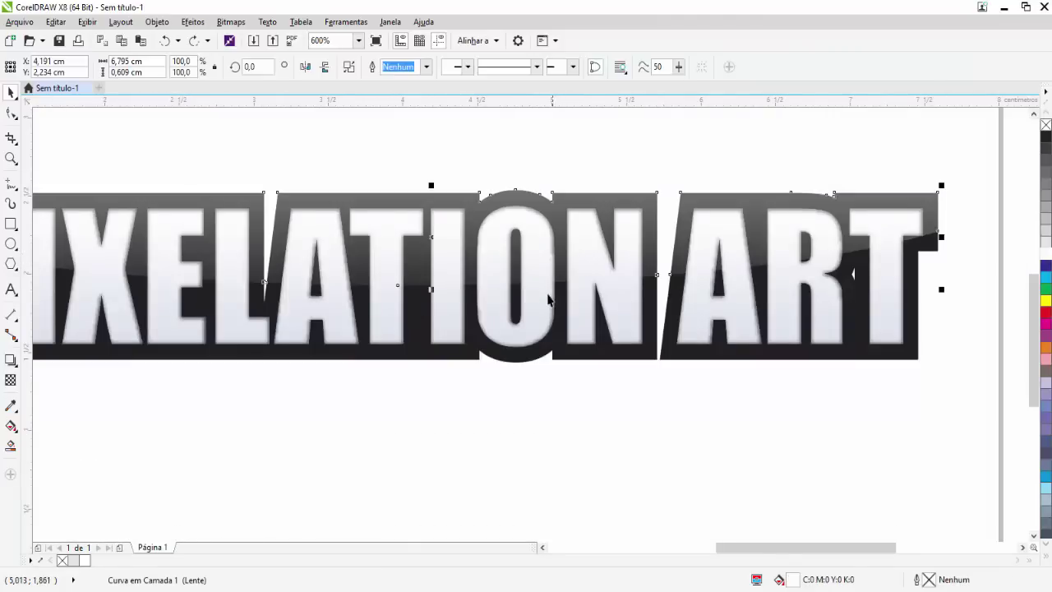
{"action": "scroll", "coordinate": [567, 271], "scroll_direction": "down", "scroll_amount": 2}
{"action": "left_click", "coordinate": [517, 371]}
{"action": "scroll", "coordinate": [453, 313], "scroll_direction": "up", "scroll_amount": 2}
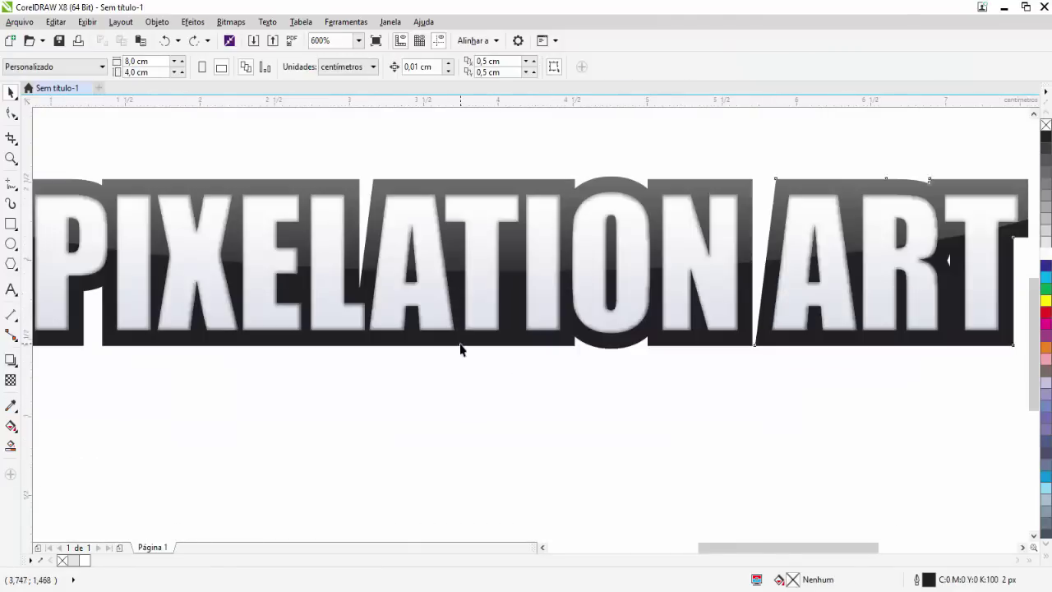
{"action": "left_click", "coordinate": [457, 340]}
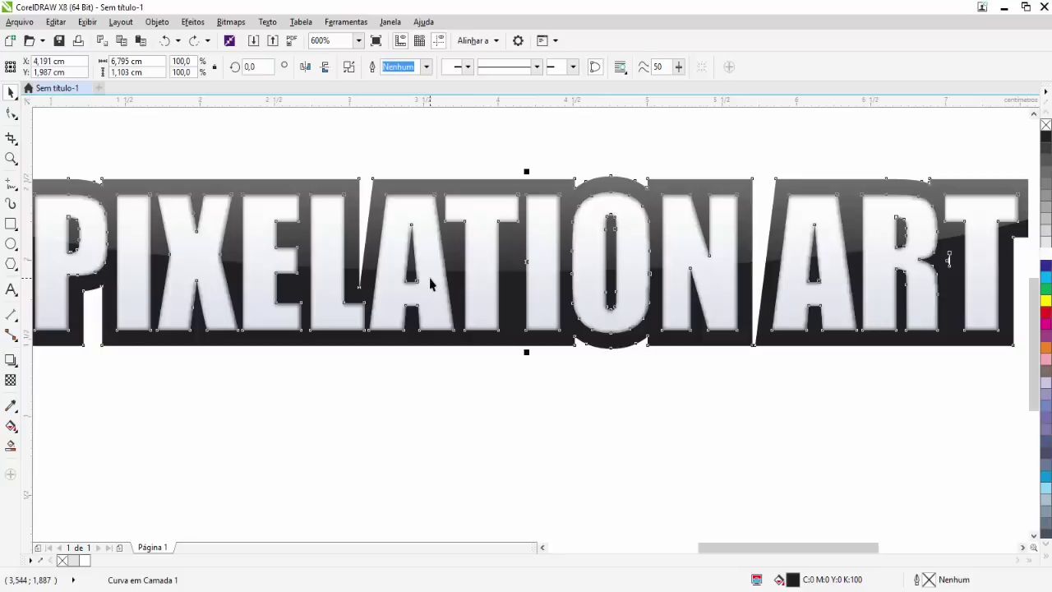
{"action": "key", "text": "F11"}
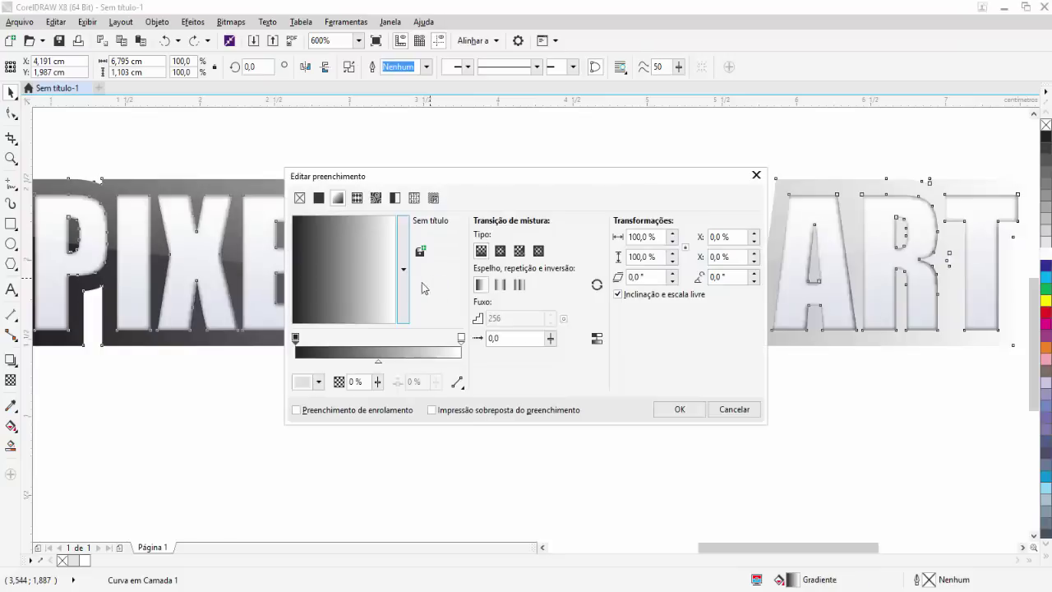
{"action": "left_click", "coordinate": [725, 414]}
{"action": "left_click", "coordinate": [714, 376]}
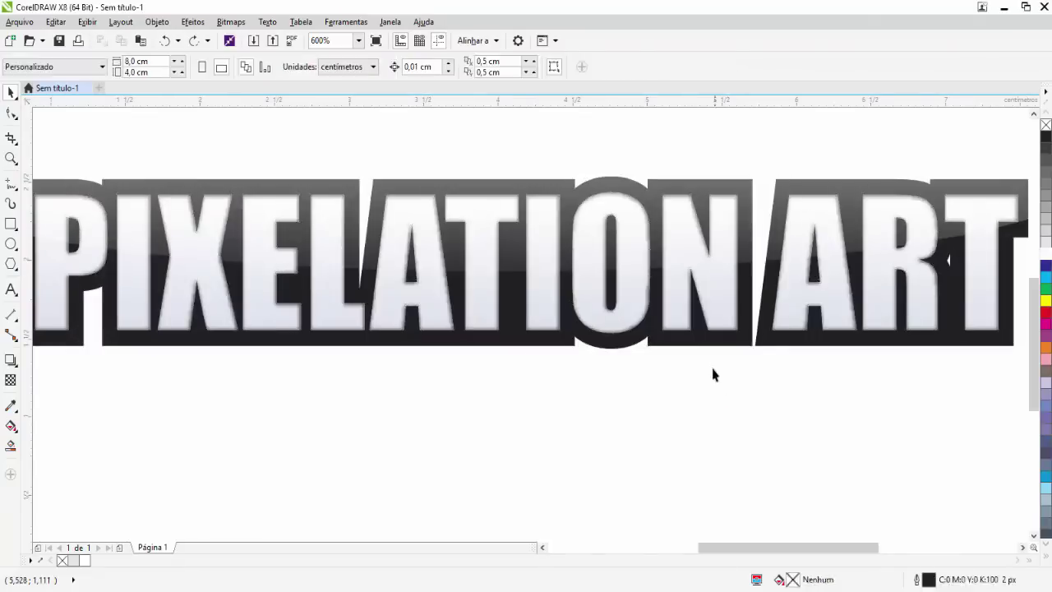
- Delete the black contour and apply a new one-step outside contour of 0.1 cm to the shadow-filled letters
{"action": "left_click", "coordinate": [701, 345]}
{"action": "key", "text": "Delete"}
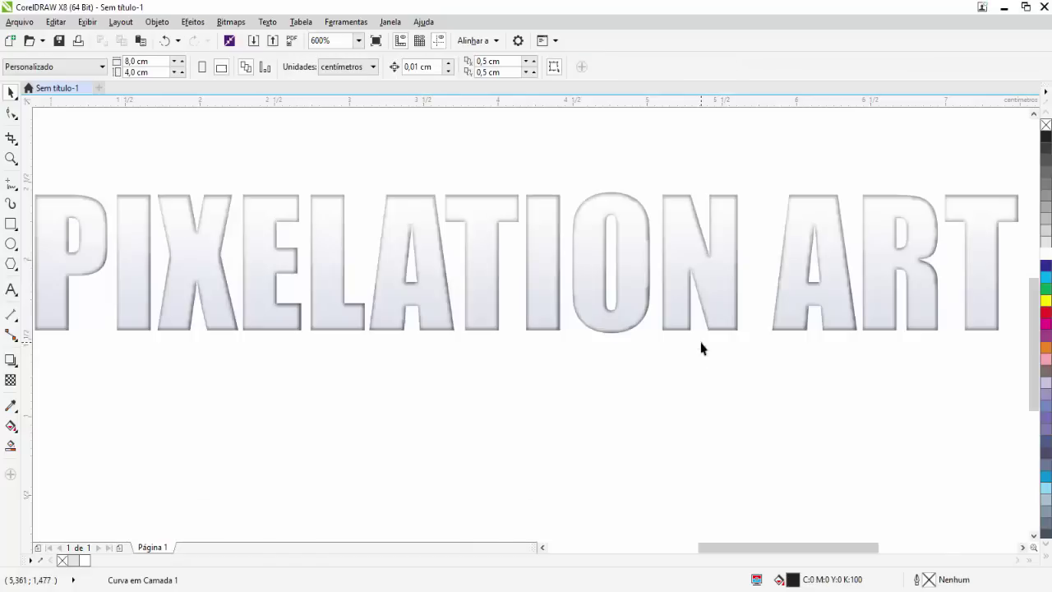
{"action": "left_click", "coordinate": [640, 322]}
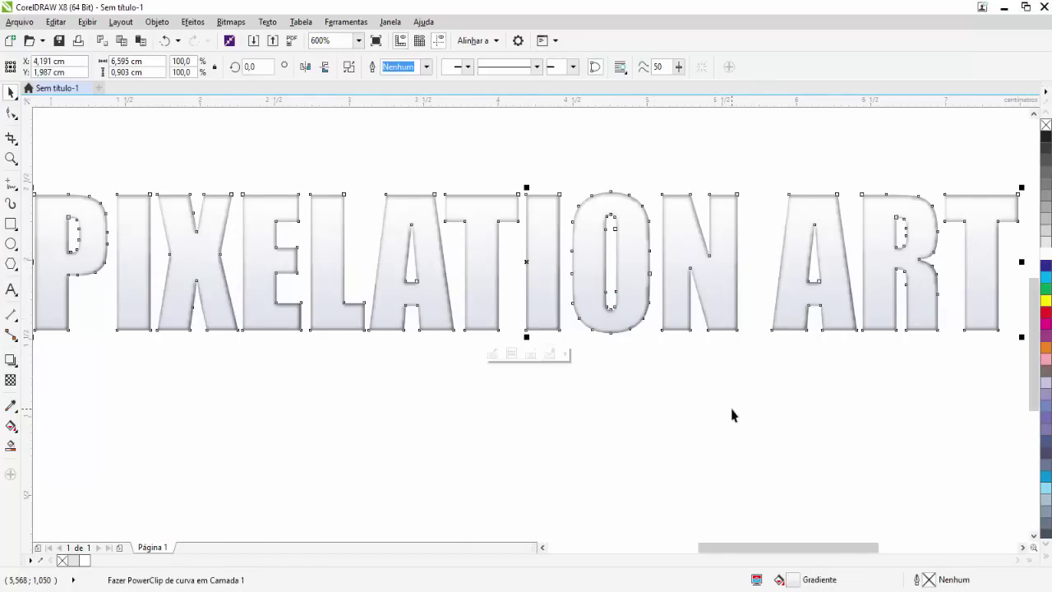
{"action": "key", "text": "ctrl+F9"}
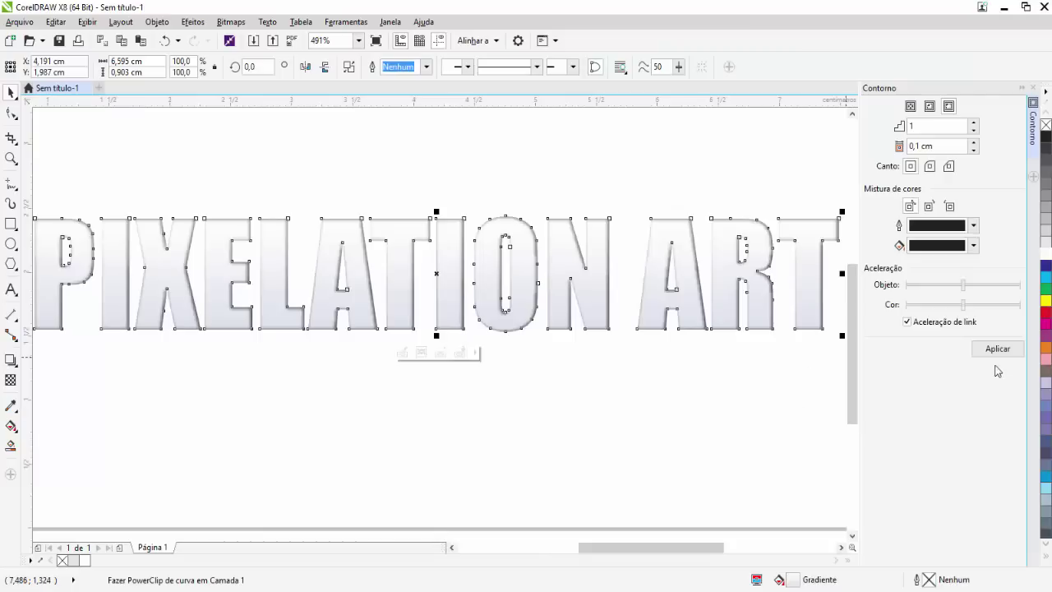
{"action": "left_click", "coordinate": [997, 350]}
- Shift the lettering with its new contour, and undo the move, the new contour and the deletion of the original contour
{"action": "left_click", "coordinate": [633, 371]}
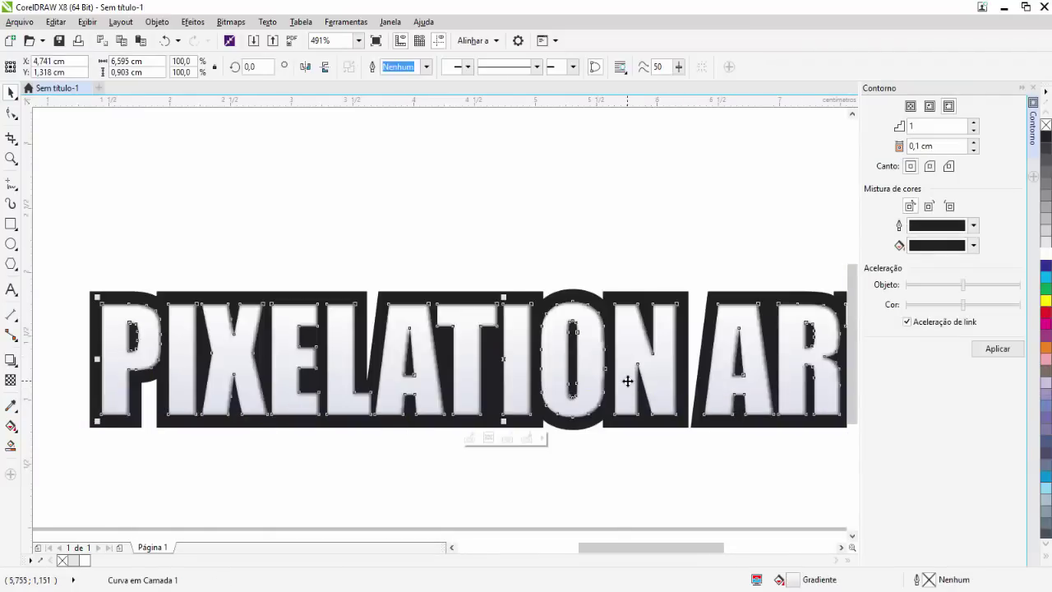
{"action": "key", "text": "ctrl+z"}
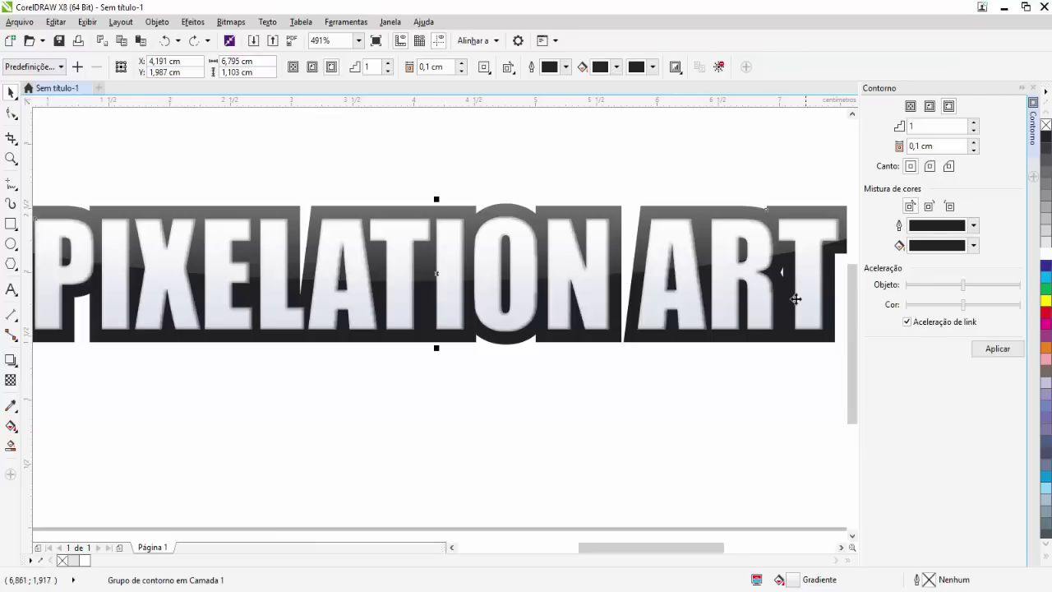
{"action": "left_click", "coordinate": [939, 226]}
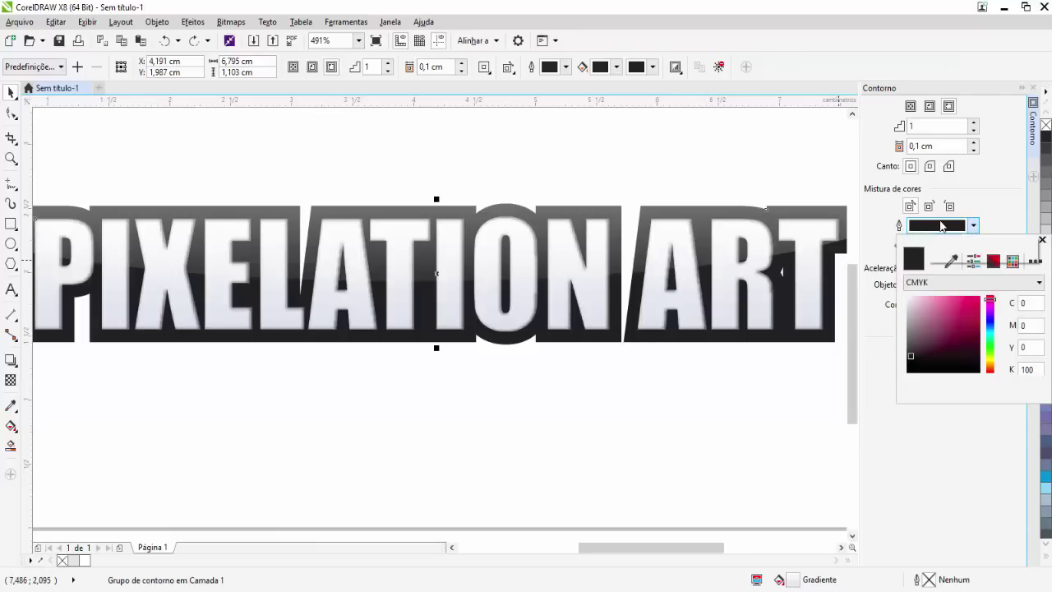
{"action": "left_click", "coordinate": [941, 225]}
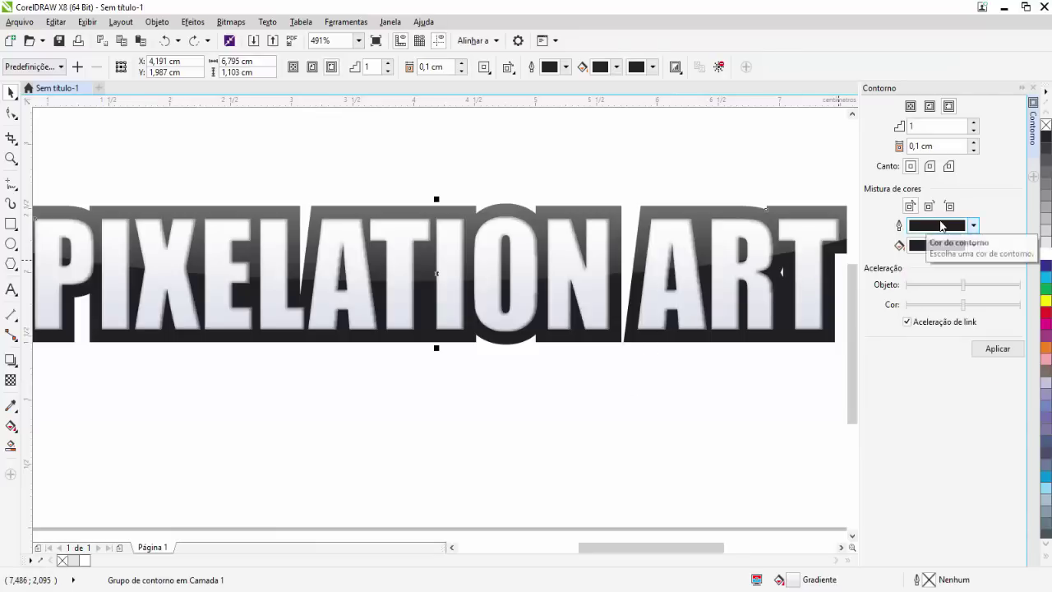
{"action": "left_click", "coordinate": [1033, 102]}
{"action": "left_click", "coordinate": [754, 174]}
{"action": "left_click", "coordinate": [754, 178]}
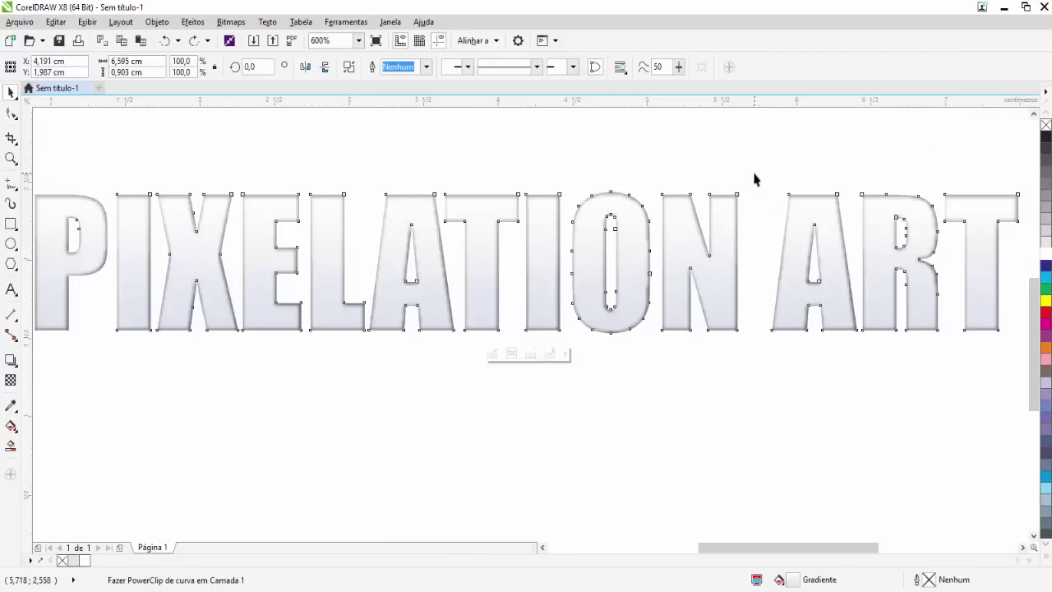
{"action": "left_click", "coordinate": [735, 353]}
{"action": "key", "text": "Tab"}
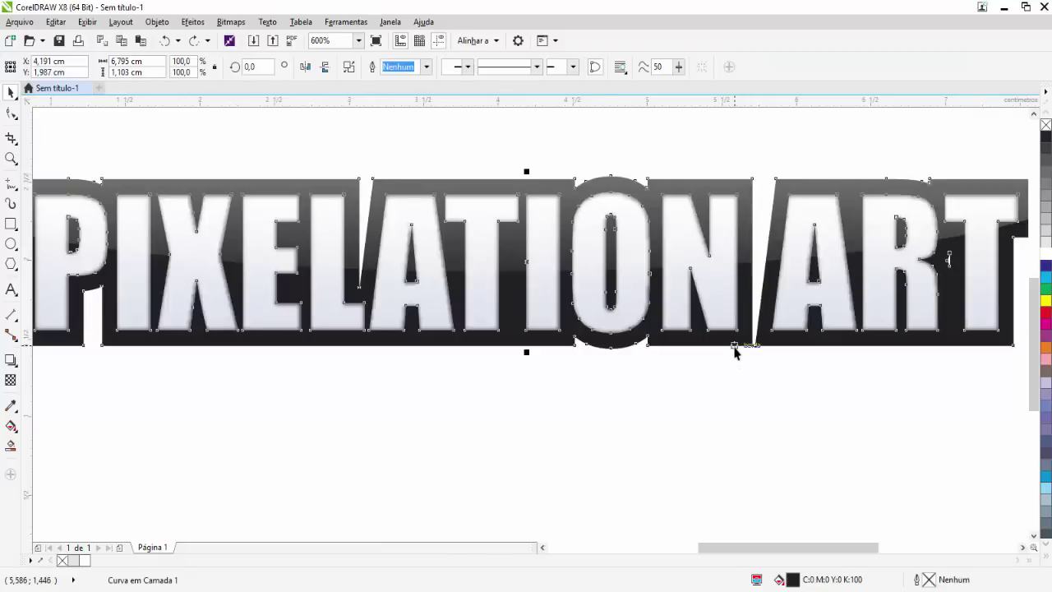
- Give the black contour a linear gradient fill in repeat-and-mirror mode with gray #707070 as the end colour
{"action": "left_click", "coordinate": [775, 452]}
{"action": "left_click", "coordinate": [723, 346]}
{"action": "key", "text": "F11"}
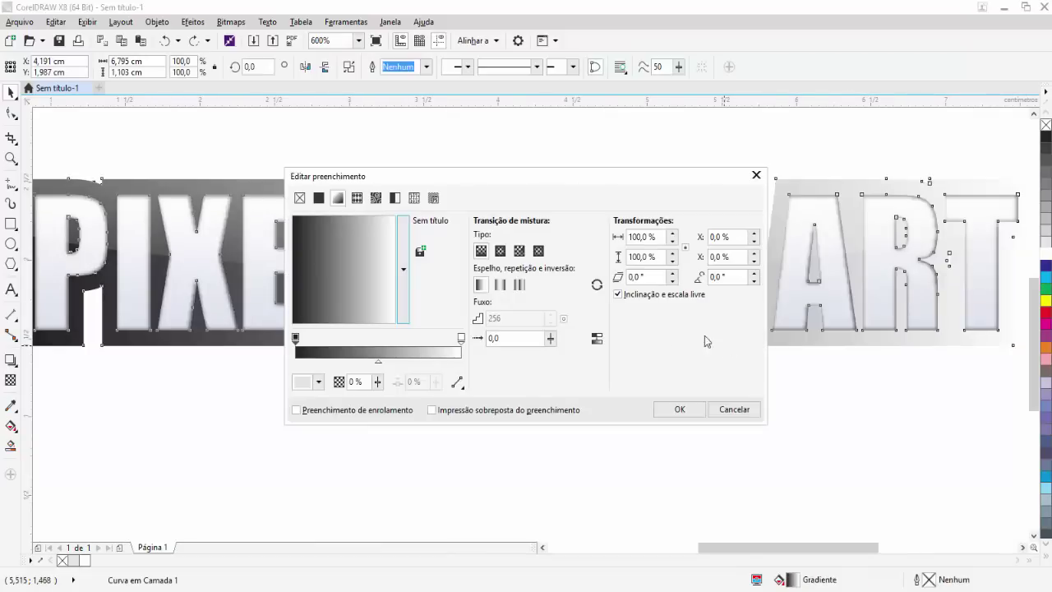
{"action": "left_click", "coordinate": [502, 288]}
{"action": "left_click", "coordinate": [461, 338]}
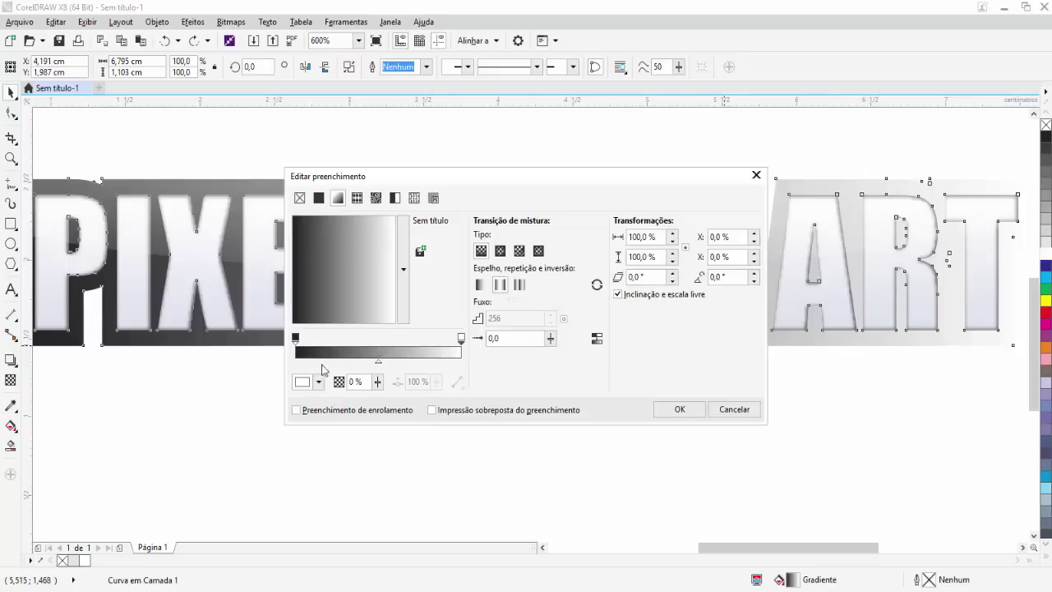
{"action": "left_click", "coordinate": [308, 380]}
{"action": "left_click_drag", "start_coordinate": [312, 512], "coordinate": [293, 495]}
- Match the gradient's start colour to its end colour by sampling the gray #707070
{"action": "left_click", "coordinate": [295, 338]}
{"action": "left_click", "coordinate": [295, 338]}
{"action": "left_click", "coordinate": [302, 382]}
{"action": "left_click", "coordinate": [346, 417]}
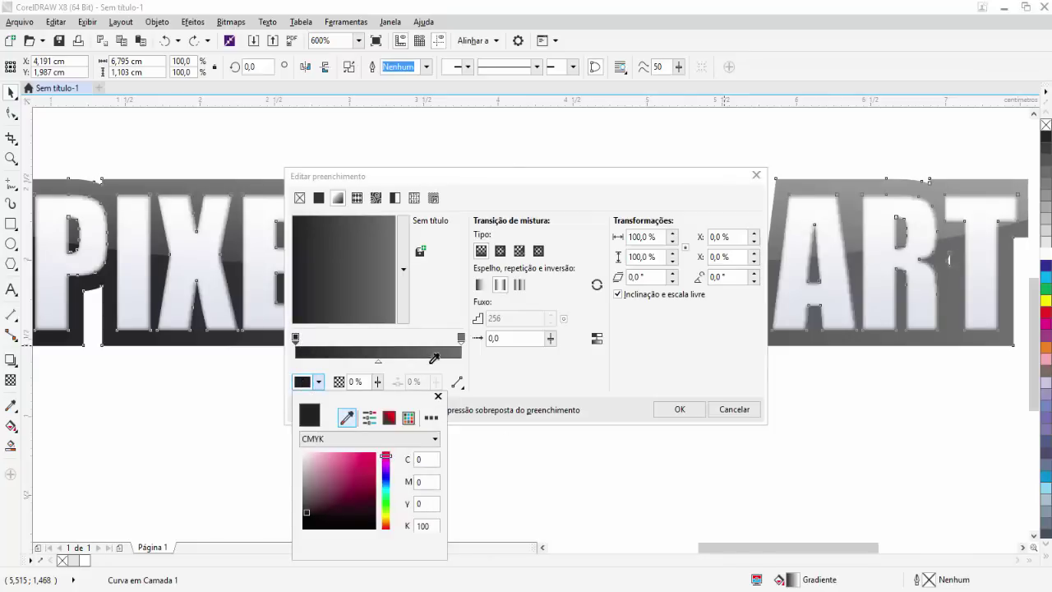
{"action": "left_click", "coordinate": [460, 339]}
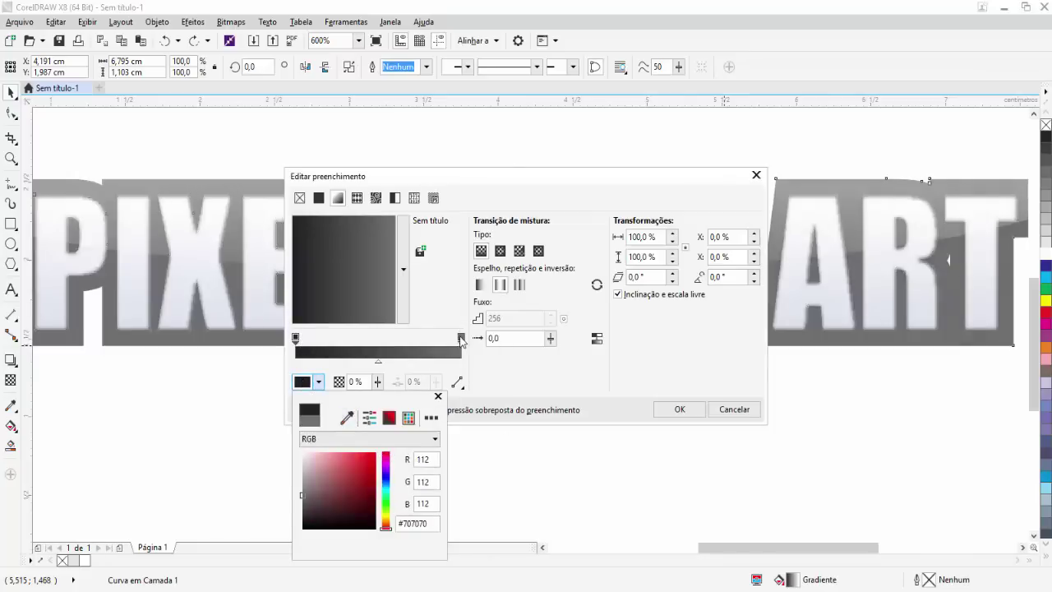
- Add a middle node at 49% to the contour's gradient and colour it light gray #F5F5F5
{"action": "left_click", "coordinate": [378, 344]}
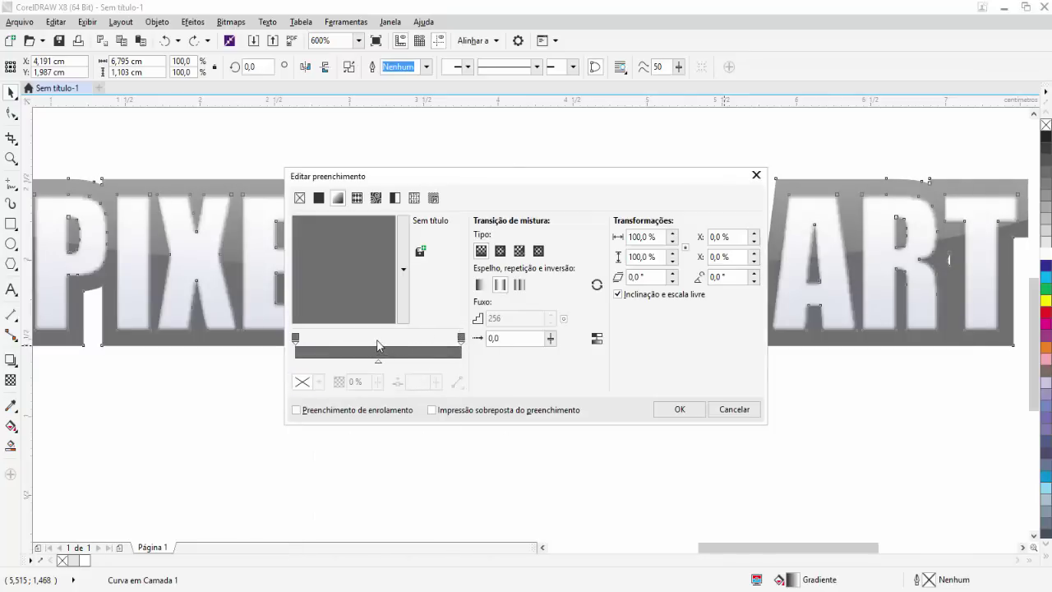
{"action": "double_click", "coordinate": [379, 345]}
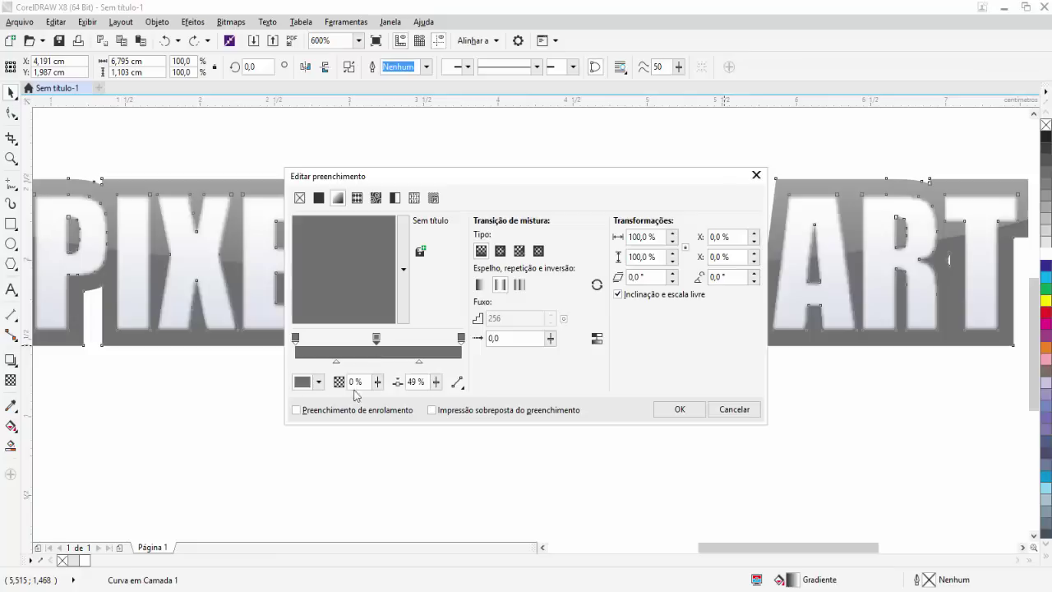
{"action": "left_click", "coordinate": [318, 383]}
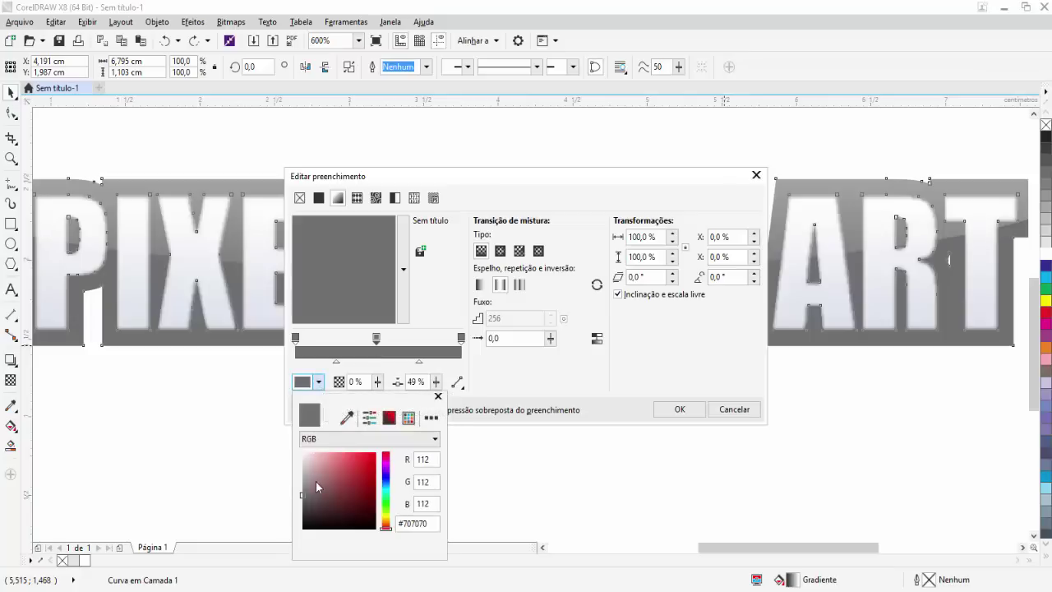
{"action": "left_click_drag", "start_coordinate": [294, 471], "coordinate": [286, 453]}
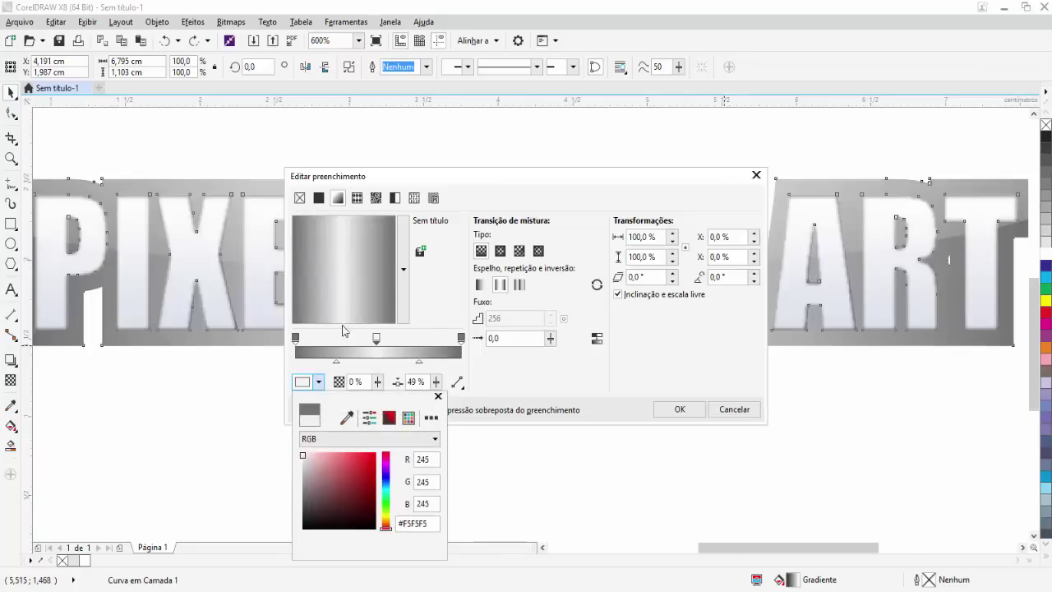
- Rotate the contour's gradient to 292.2° and lighten its start colour to a paler gray
{"action": "left_click", "coordinate": [391, 258]}
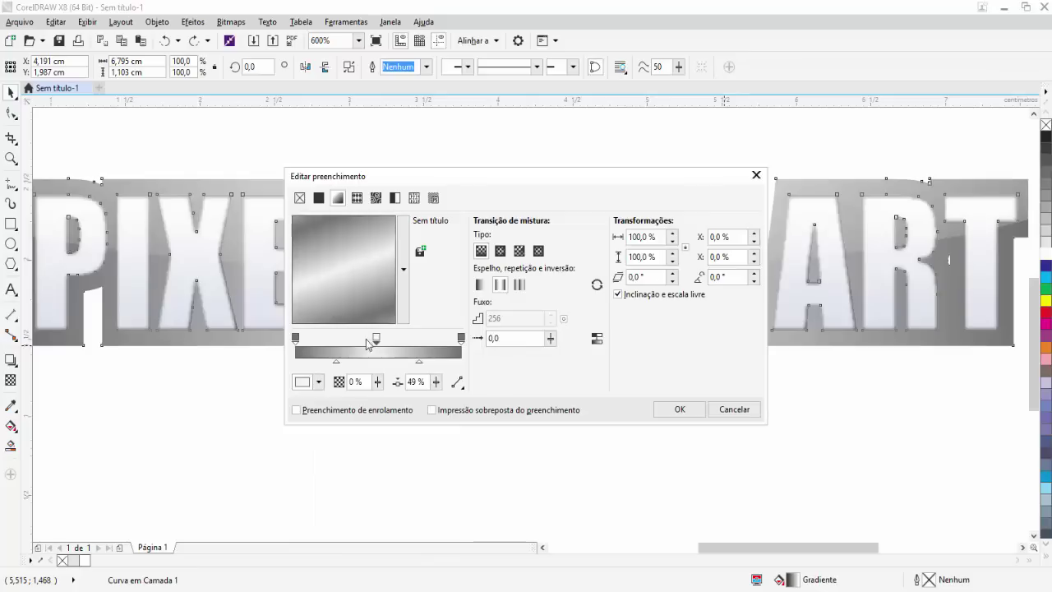
{"action": "left_click_drag", "start_coordinate": [354, 339], "coordinate": [355, 299]}
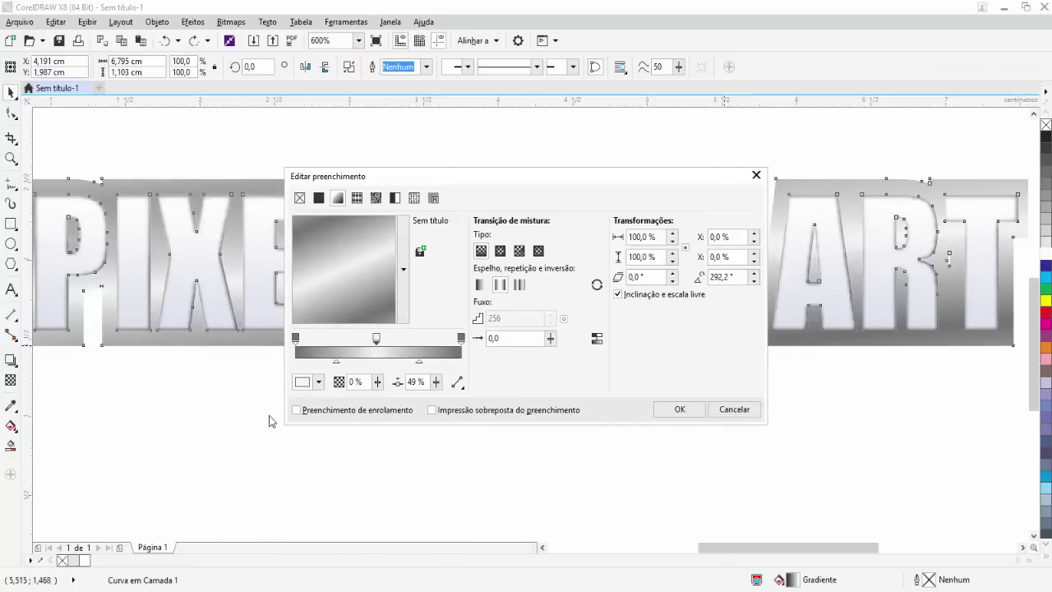
{"action": "left_click", "coordinate": [295, 338]}
{"action": "left_click", "coordinate": [318, 381]}
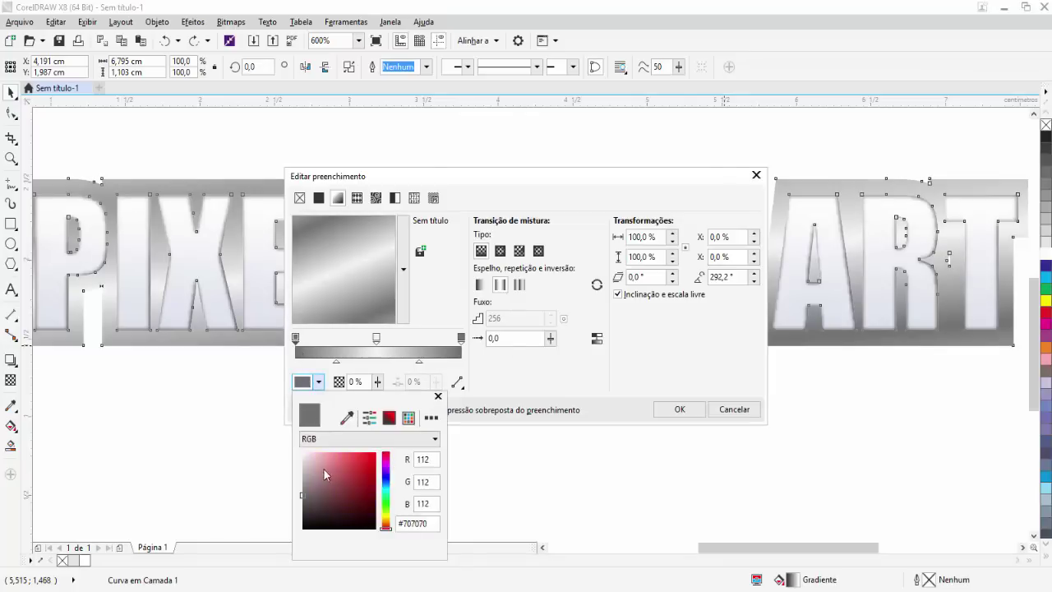
- Change the end colour of the contour's gradient to dark blue-gray #3B495C
{"action": "left_click", "coordinate": [459, 339]}
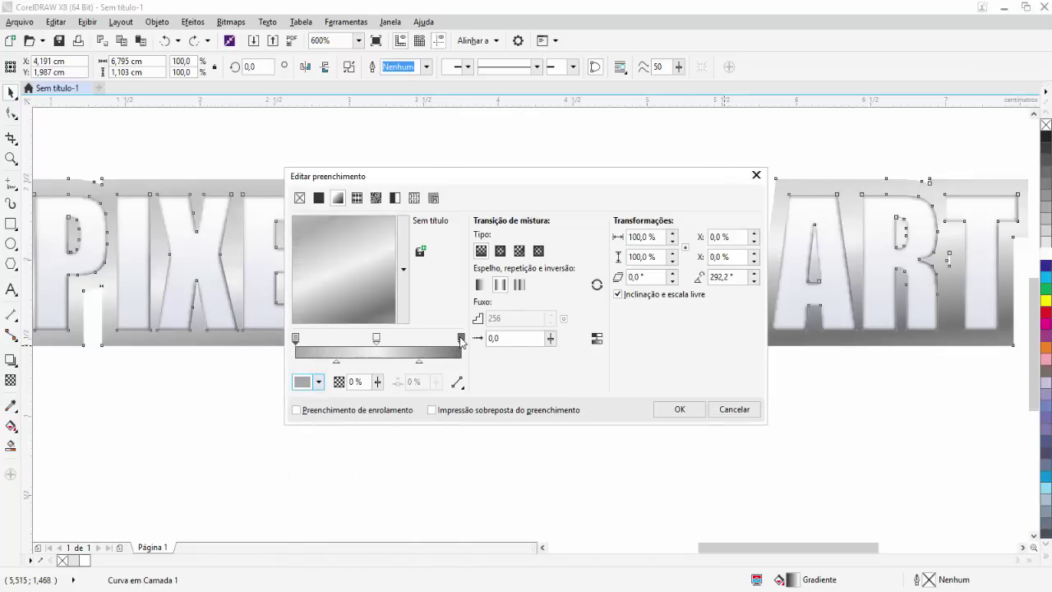
{"action": "left_click", "coordinate": [306, 384]}
{"action": "left_click", "coordinate": [386, 483]}
{"action": "left_click", "coordinate": [324, 487]}
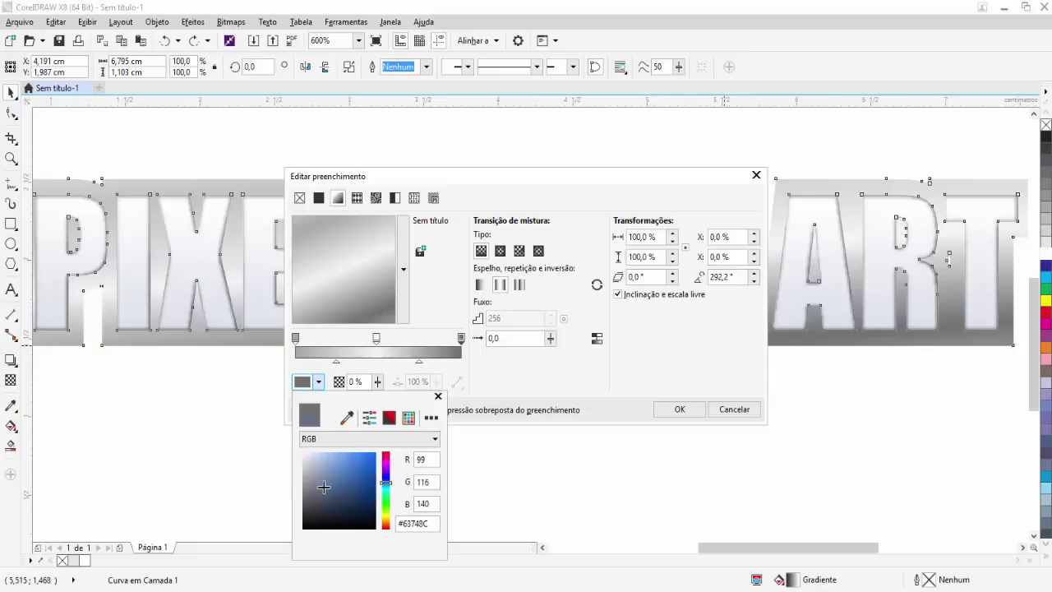
{"action": "left_click", "coordinate": [329, 501]}
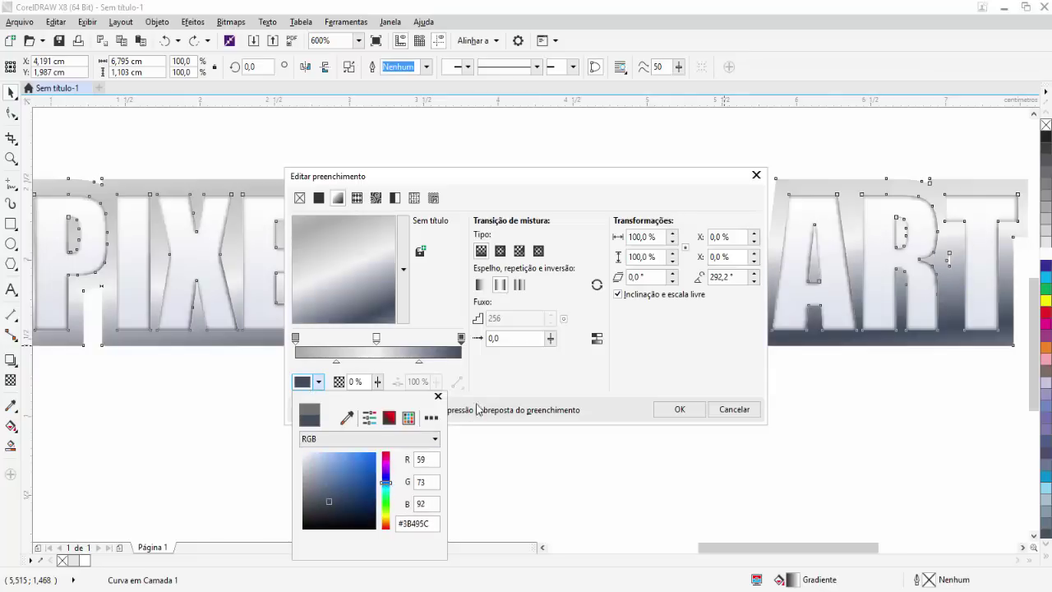
- Set the fill width of the contour's gradient to 10% and apply the fill
{"action": "left_click", "coordinate": [645, 237]}
{"action": "type", "text": "10"}
{"action": "key", "text": "Return"}
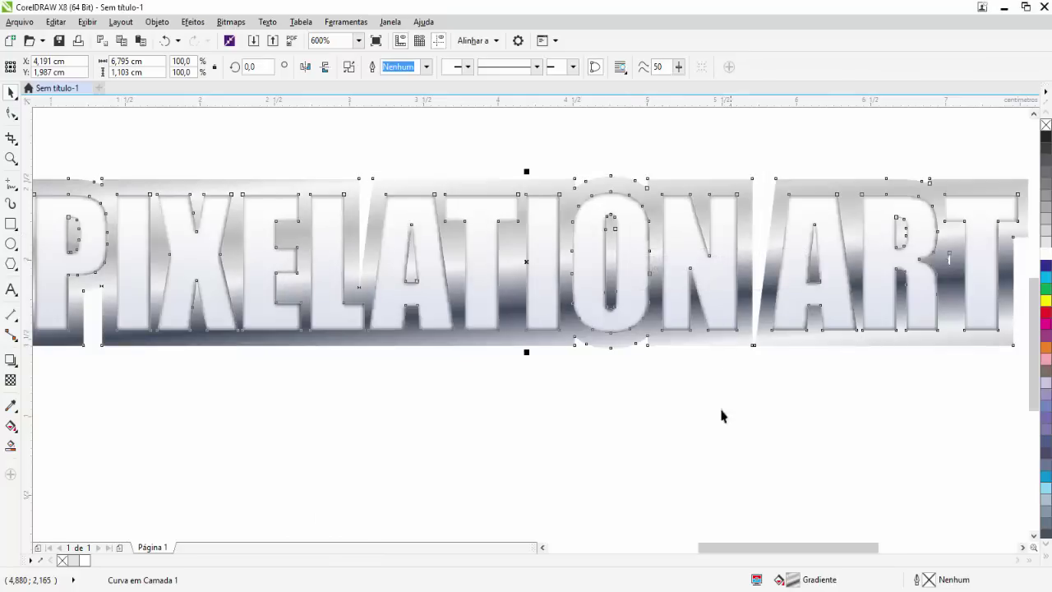
{"action": "scroll", "coordinate": [591, 391], "scroll_direction": "down", "scroll_amount": 1}
{"action": "left_click", "coordinate": [592, 392]}
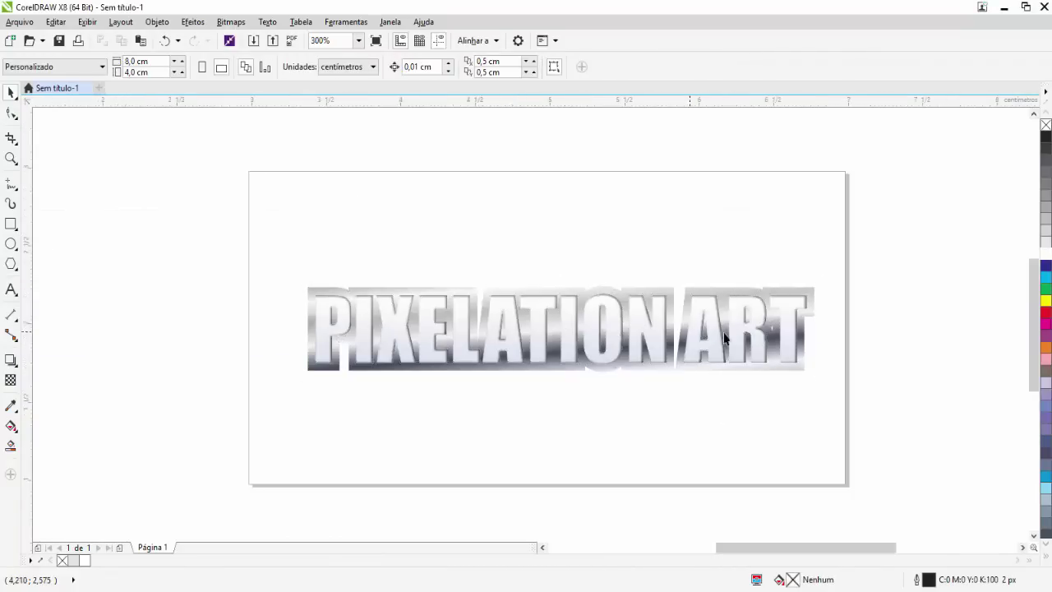
- Edit the PowerClip lettering's gradient fill and change its start colour to medium gray
{"action": "scroll", "coordinate": [727, 335], "scroll_direction": "up", "scroll_amount": 2}
{"action": "left_click", "coordinate": [733, 345]}
{"action": "scroll", "coordinate": [727, 363], "scroll_direction": "down", "scroll_amount": 2}
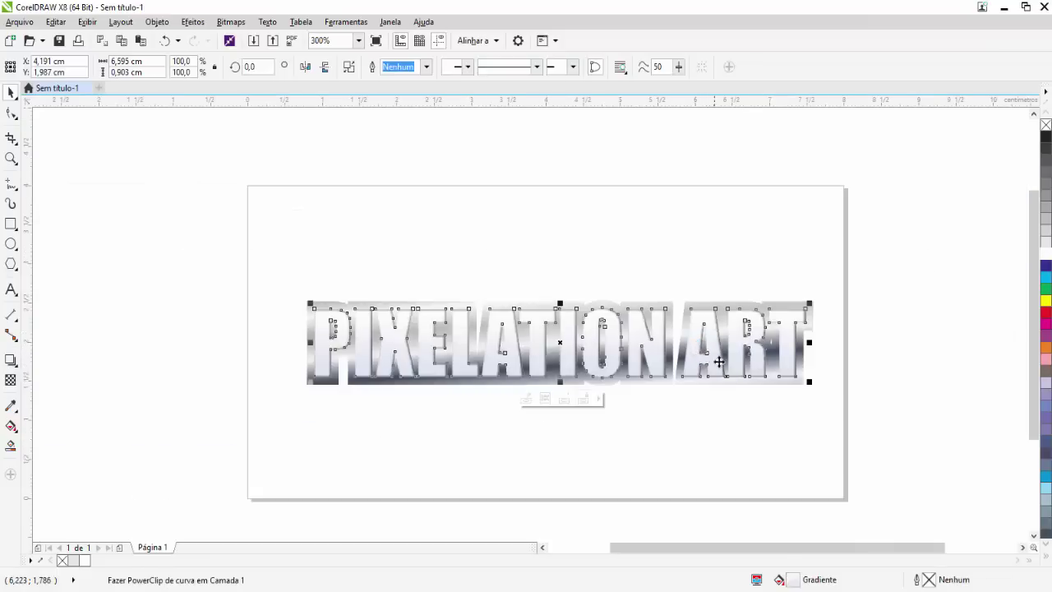
{"action": "left_click", "coordinate": [624, 340]}
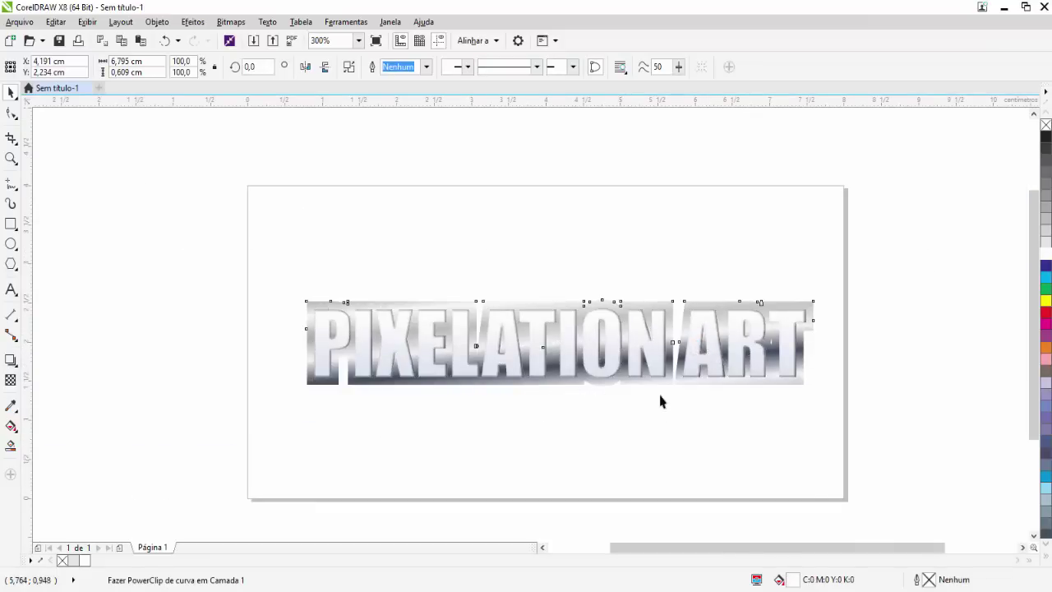
{"action": "left_click", "coordinate": [654, 364]}
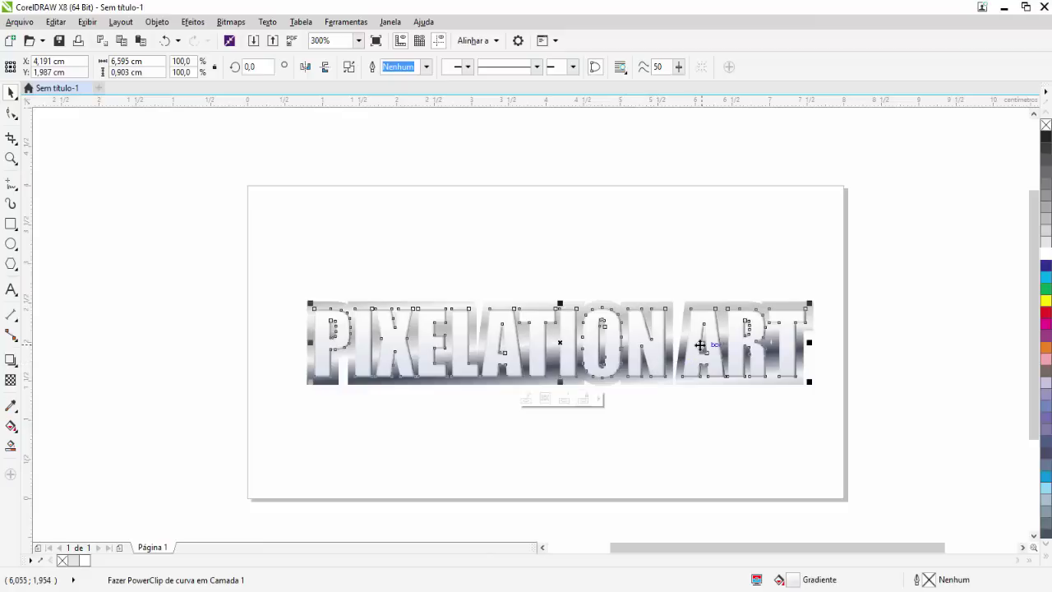
{"action": "key", "text": "F11"}
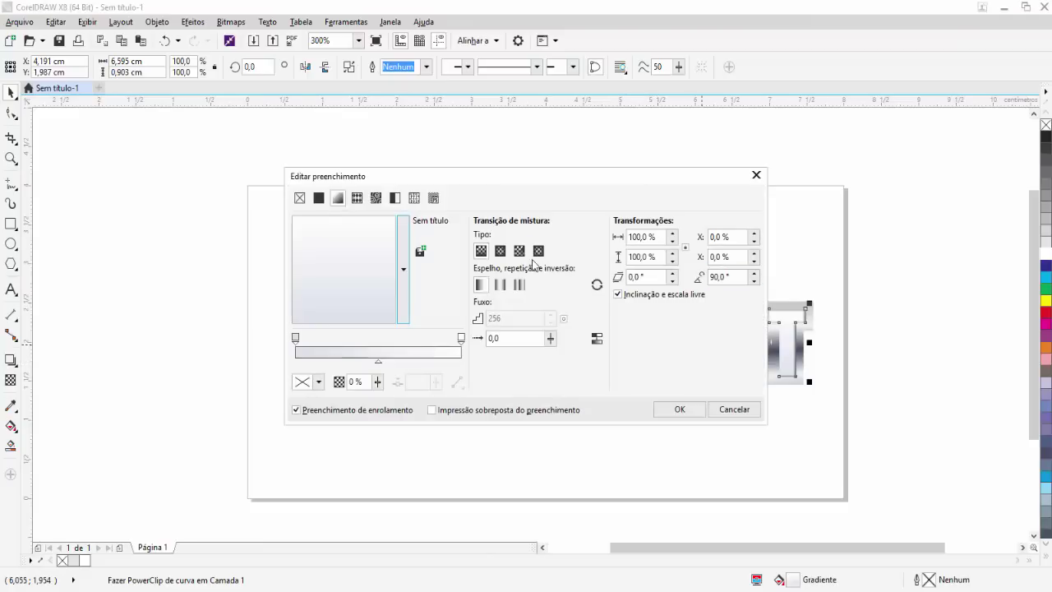
{"action": "left_click_drag", "start_coordinate": [418, 185], "coordinate": [763, 118]}
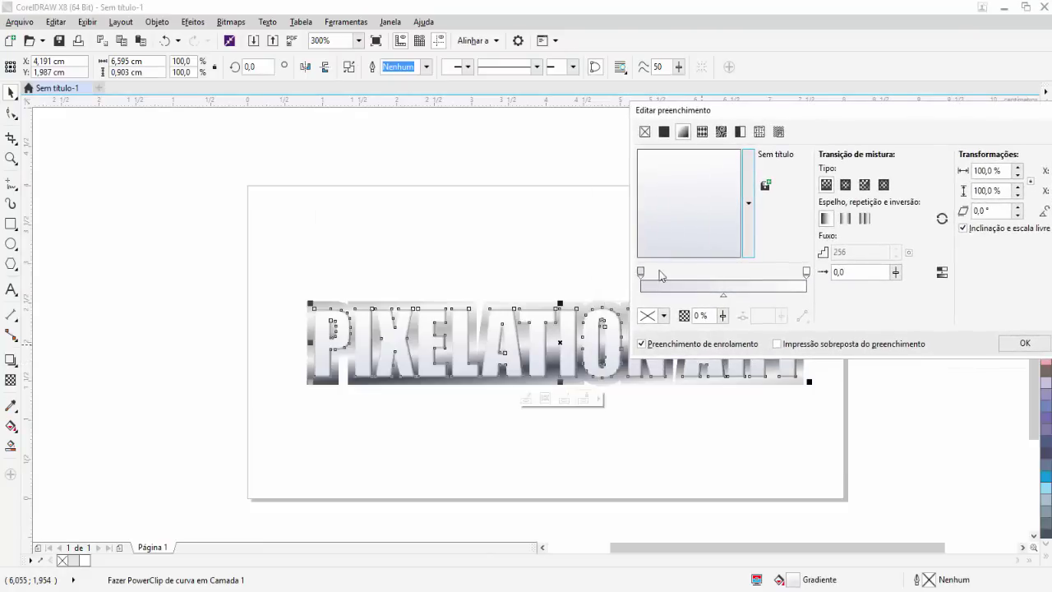
{"action": "left_click", "coordinate": [649, 316]}
{"action": "mouse_move", "coordinate": [661, 396]}
{"action": "left_mouse_down"}
{"action": "mouse_move", "coordinate": [655, 406]}
{"action": "mouse_move", "coordinate": [650, 395]}
{"action": "mouse_move", "coordinate": [642, 422]}
{"action": "left_mouse_up"}
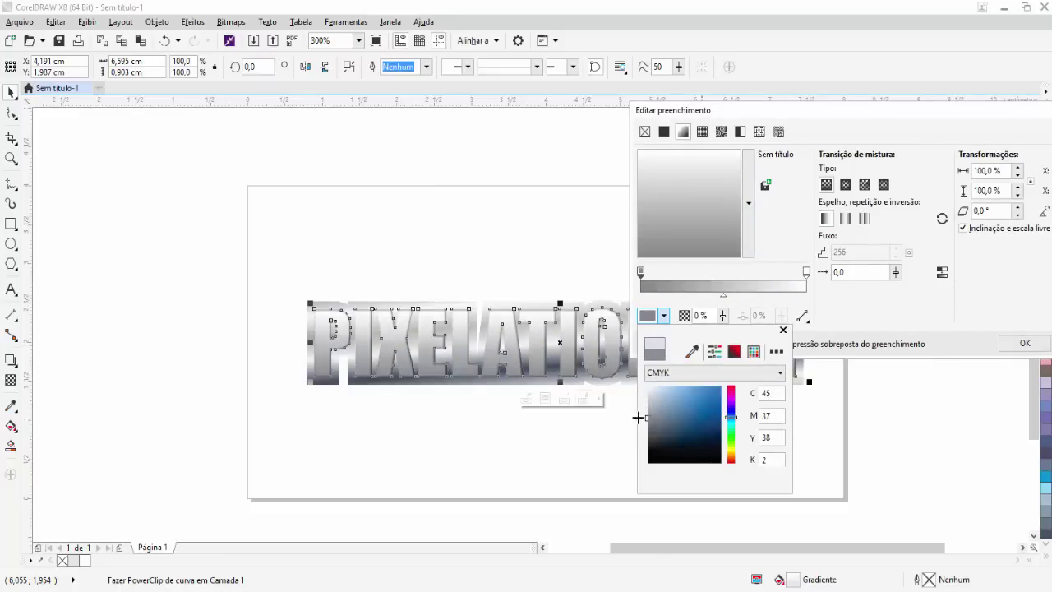
- Match the lettering gradient's end colour to its gray start colour by sampling it
{"action": "left_click", "coordinate": [804, 272]}
{"action": "left_click", "coordinate": [805, 271]}
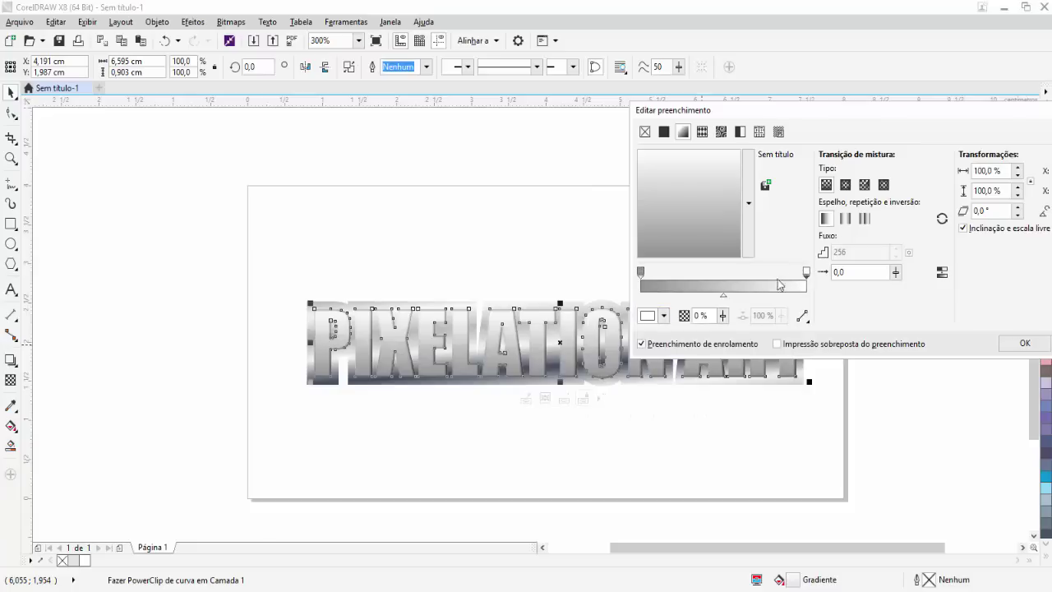
{"action": "left_click", "coordinate": [663, 315]}
{"action": "left_click", "coordinate": [691, 351]}
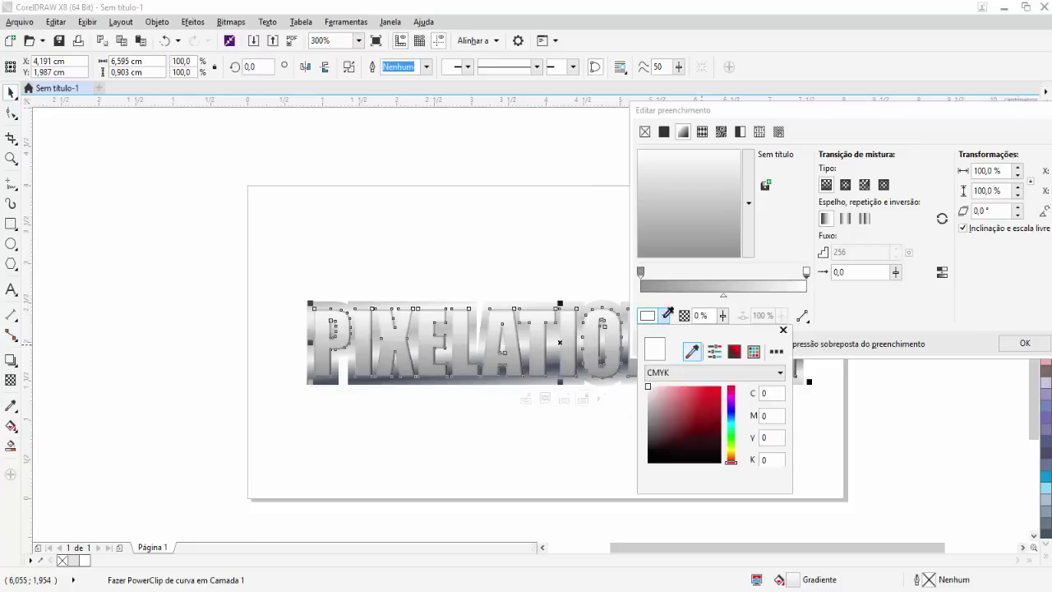
{"action": "left_click", "coordinate": [720, 271]}
- Add a middle node at 51% to the lettering's gradient and colour it white
{"action": "double_click", "coordinate": [725, 278]}
{"action": "left_click", "coordinate": [663, 316]}
{"action": "left_click_drag", "start_coordinate": [670, 405], "coordinate": [639, 364]}
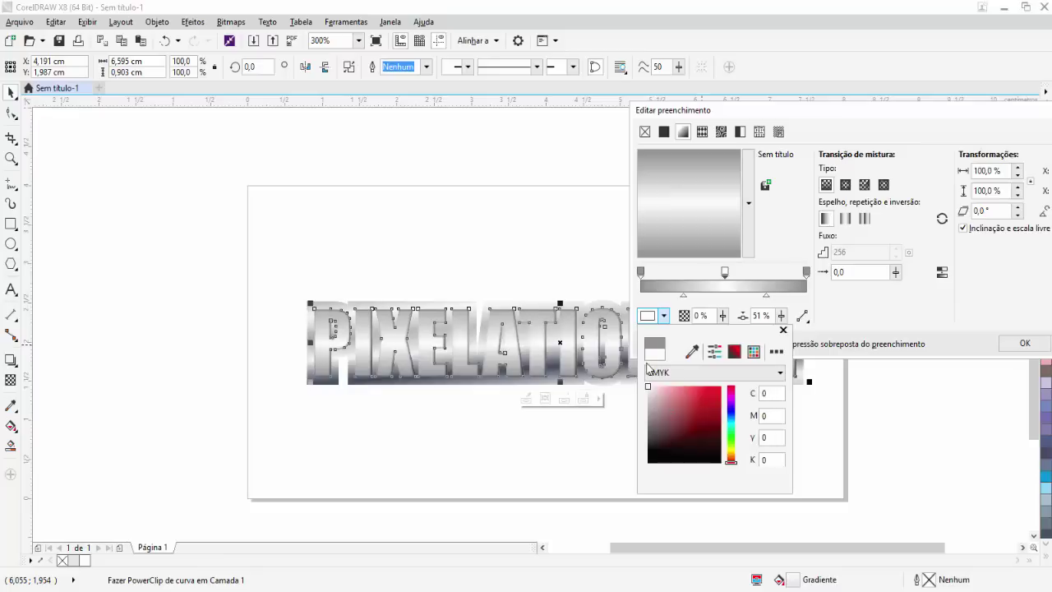
- Lighten the lettering gradient's end colour to light gray and set its start colour to C13 M10 Y11 K0
{"action": "left_click", "coordinate": [843, 304]}
{"action": "left_click", "coordinate": [807, 273]}
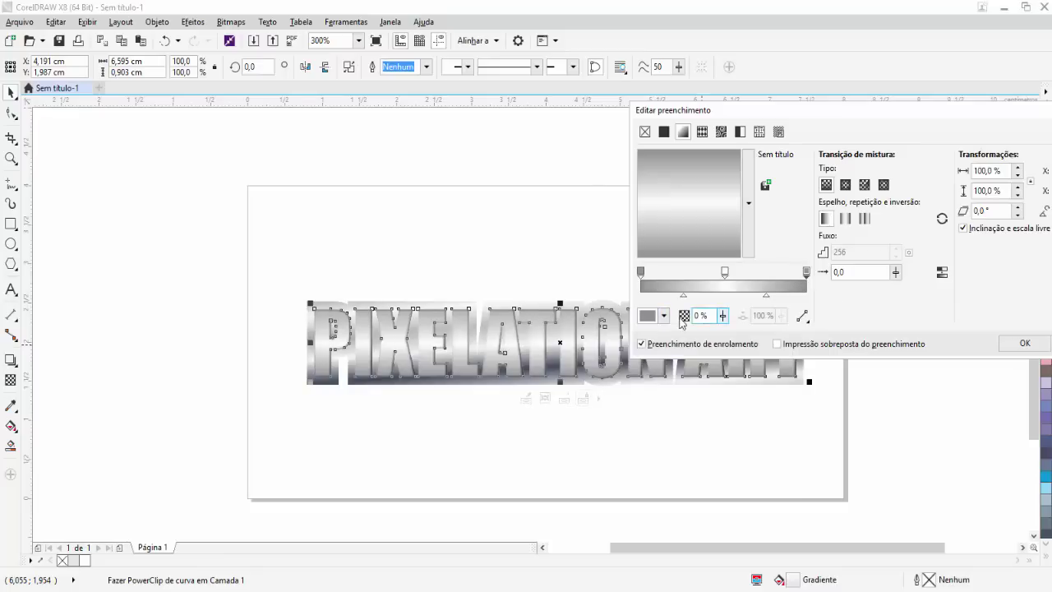
{"action": "left_click", "coordinate": [663, 316]}
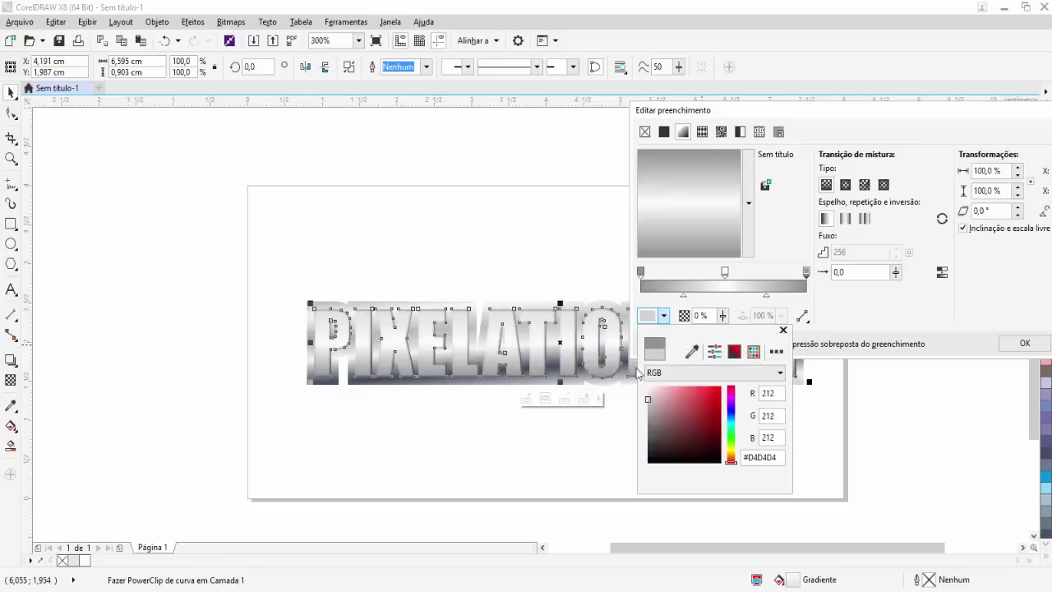
{"action": "left_click", "coordinate": [643, 398]}
{"action": "left_click", "coordinate": [641, 272]}
{"action": "left_click", "coordinate": [641, 272]}
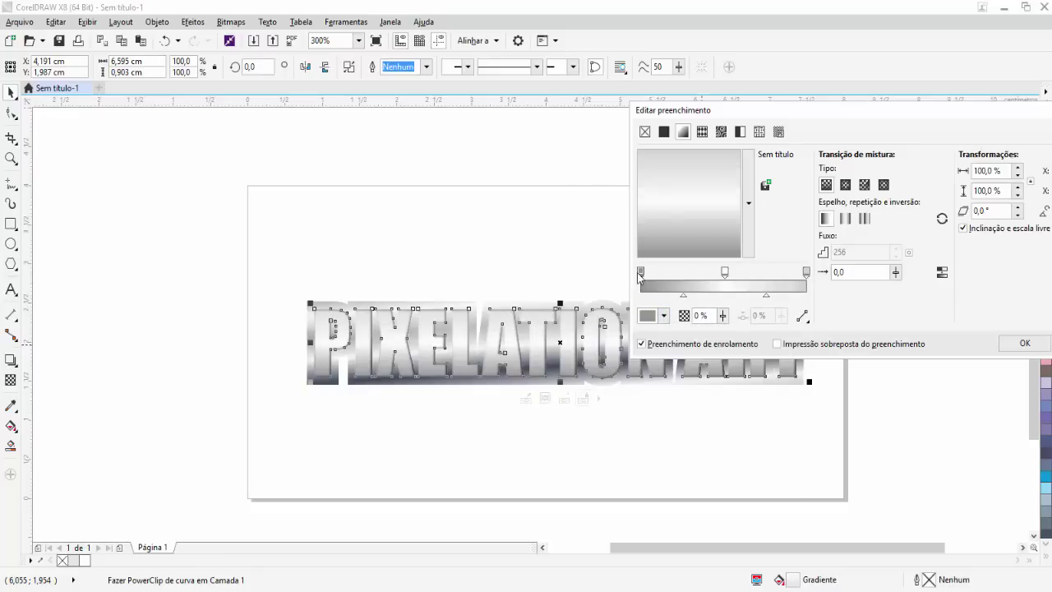
{"action": "left_click", "coordinate": [653, 317]}
{"action": "left_click", "coordinate": [646, 397]}
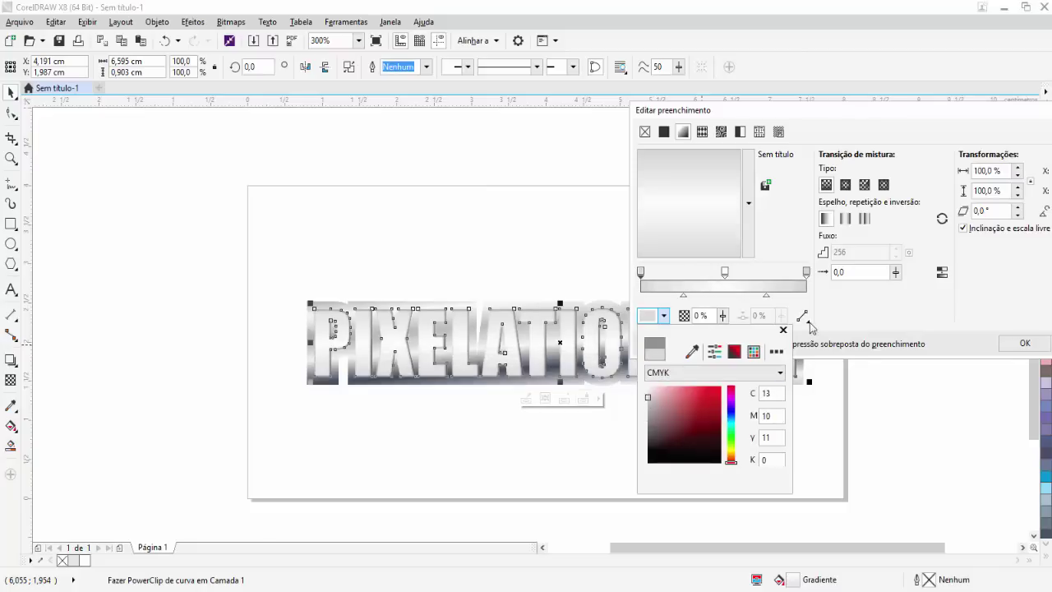
- Switch the lettering's gradient to repeat-and-mirror mode, adjust its fill width and apply the fill
{"action": "left_click", "coordinate": [854, 310]}
{"action": "left_click", "coordinate": [845, 218]}
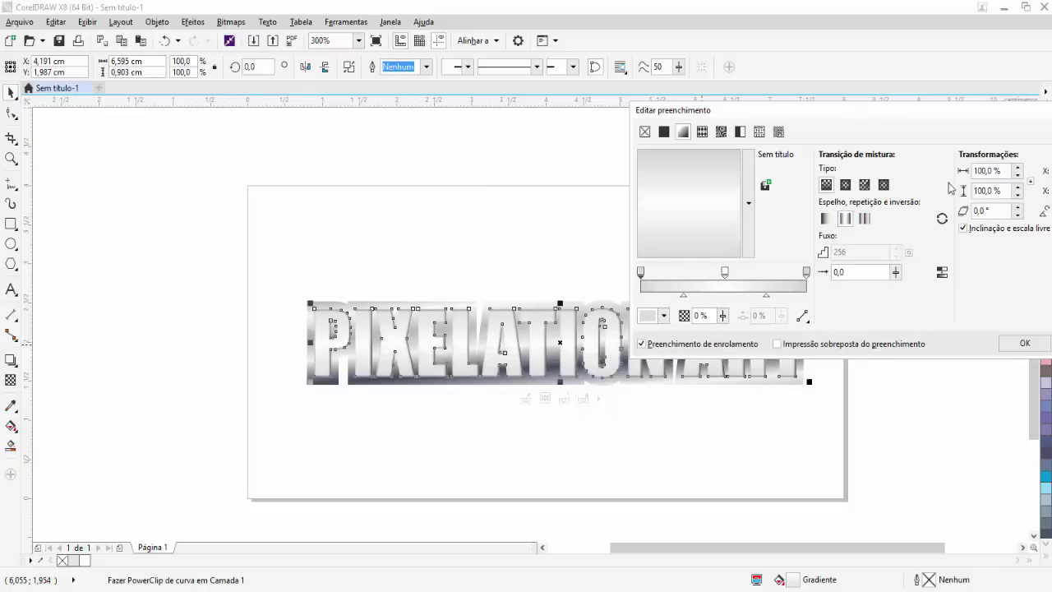
{"action": "left_click", "coordinate": [1004, 170]}
{"action": "key", "text": "Return"}
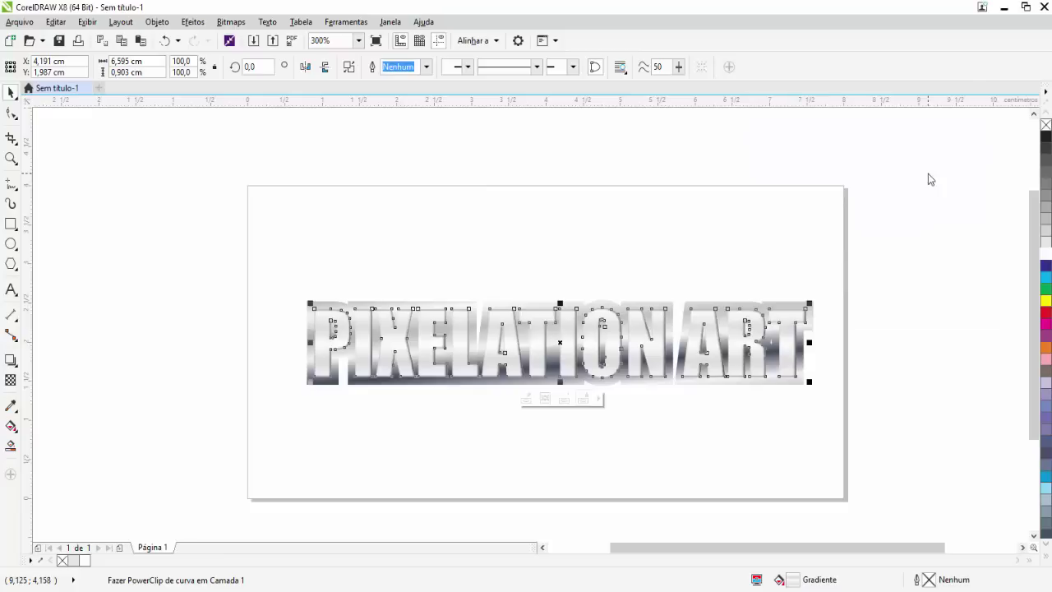
{"action": "left_click", "coordinate": [864, 401]}
- Move the metallic contour off the lettering and delete it
{"action": "scroll", "coordinate": [808, 353], "scroll_direction": "up", "scroll_amount": 2}
{"action": "scroll", "coordinate": [800, 345], "scroll_direction": "down", "scroll_amount": 1}
{"action": "scroll", "coordinate": [716, 340], "scroll_direction": "down", "scroll_amount": 1}
{"action": "left_click_drag", "start_coordinate": [605, 379], "coordinate": [631, 450]}
{"action": "scroll", "coordinate": [437, 316], "scroll_direction": "up", "scroll_amount": 1}
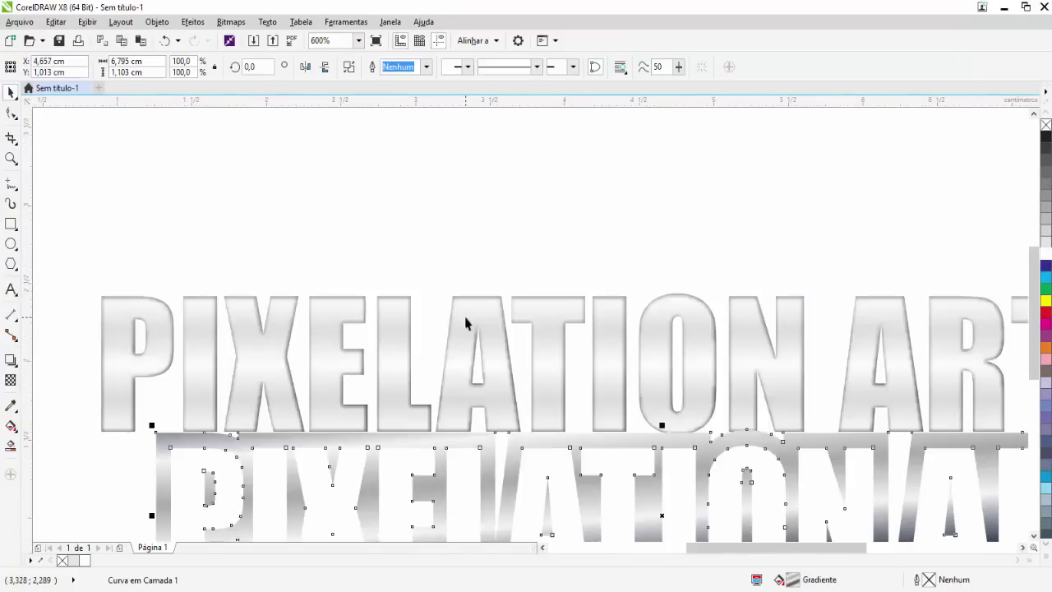
{"action": "key", "text": "Delete"}
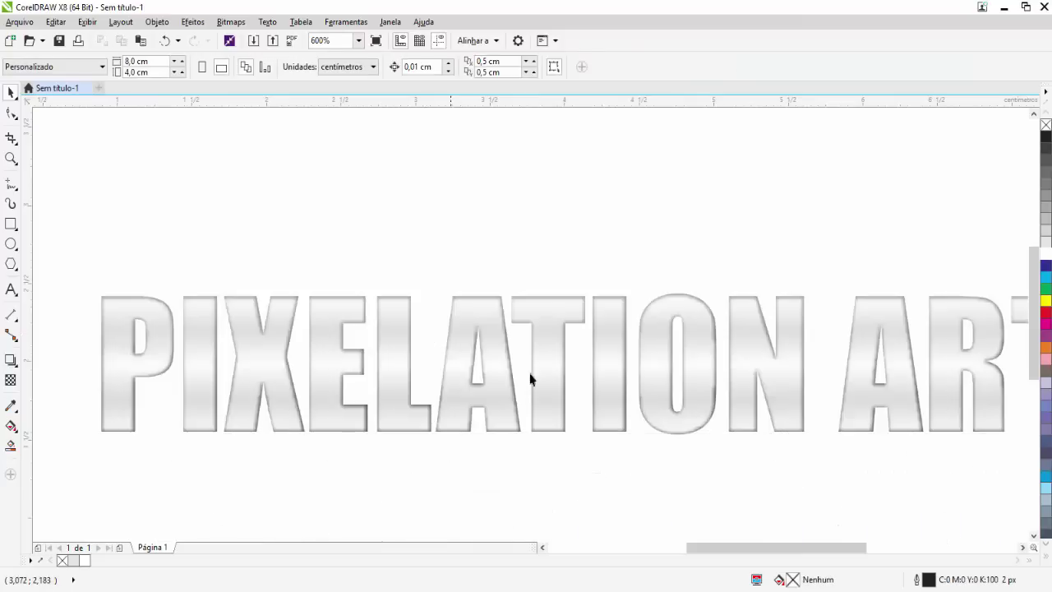
- Create a one-step outside contour around the lettering with an offset of 0.07 cm
{"action": "left_click", "coordinate": [602, 386]}
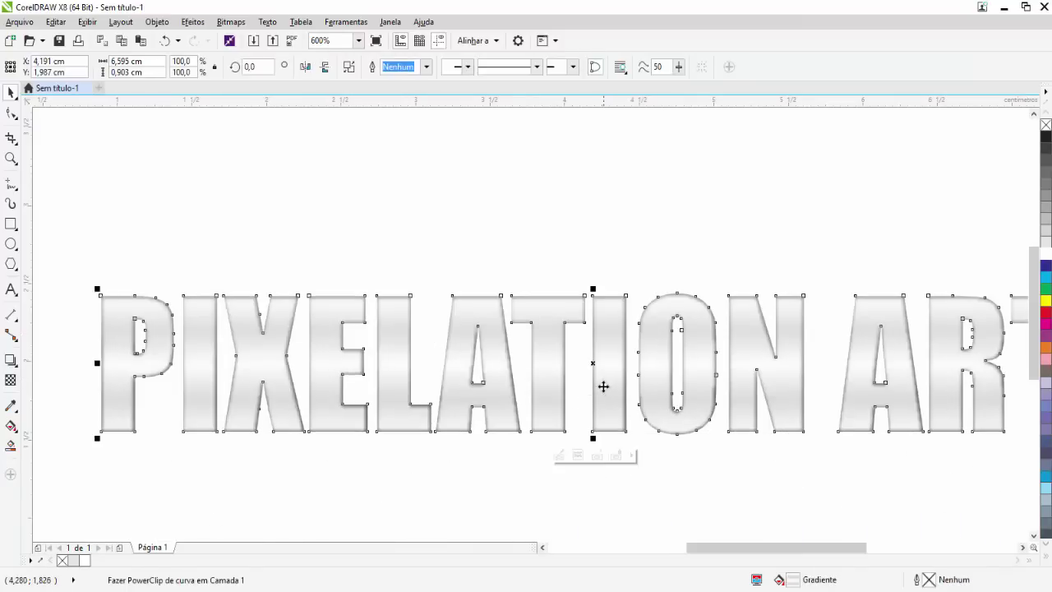
{"action": "key", "text": "ctrl+F9"}
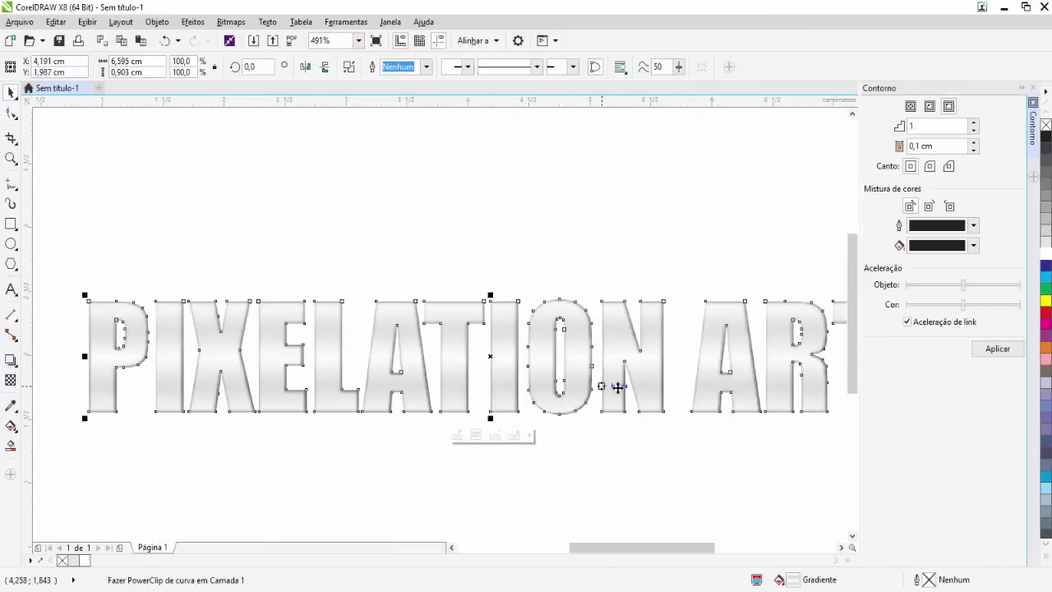
{"action": "left_click", "coordinate": [917, 147]}
{"action": "type", "text": "0,07"}
{"action": "key", "text": "Return"}
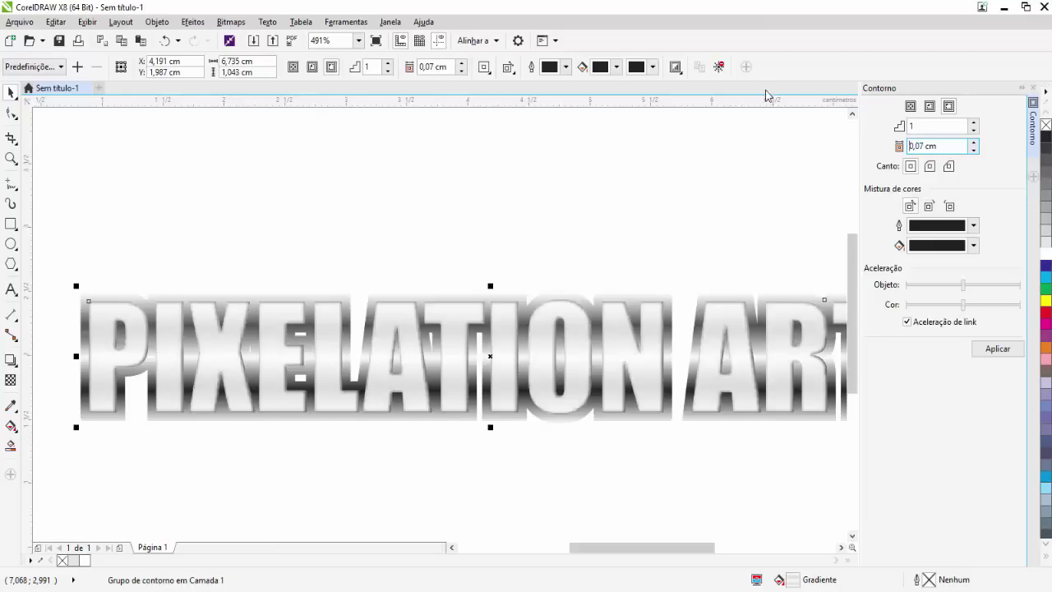
{"action": "left_click", "coordinate": [488, 223]}
{"action": "scroll", "coordinate": [319, 287], "scroll_direction": "down", "scroll_amount": 2}
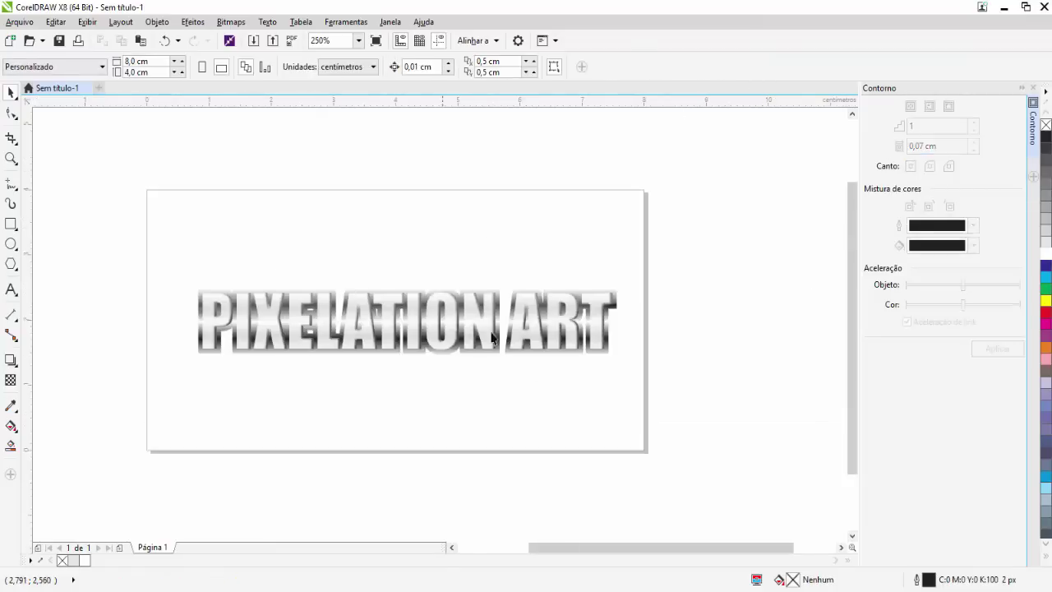
- Move the lettering together with its contour down the page, and undo the move
{"action": "scroll", "coordinate": [542, 341], "scroll_direction": "up", "scroll_amount": 2}
{"action": "left_click_drag", "start_coordinate": [542, 378], "coordinate": [547, 426]}
{"action": "key", "text": "ctrl+z"}
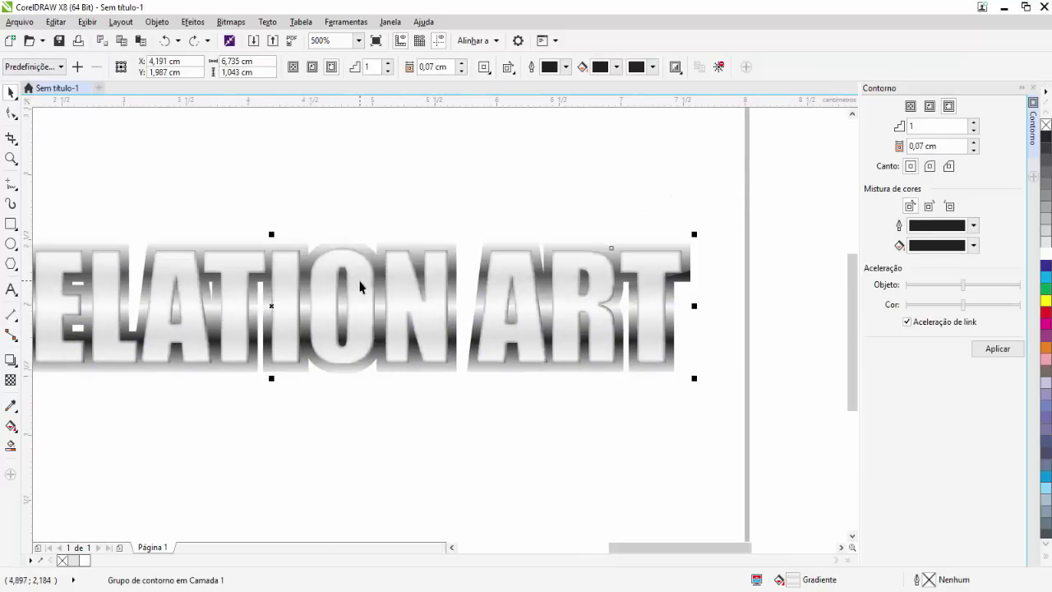
{"action": "left_click", "coordinate": [429, 204]}
{"action": "scroll", "coordinate": [462, 253], "scroll_direction": "down", "scroll_amount": 2}
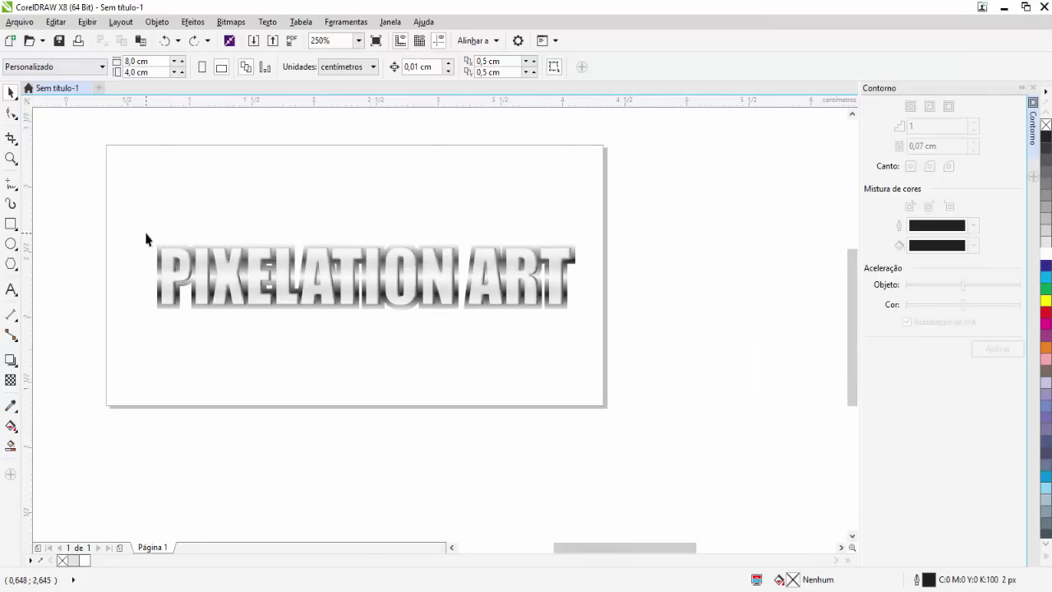
- Break the contour group apart into the lettering and a separate contour shape
{"action": "scroll", "coordinate": [146, 237], "scroll_direction": "up", "scroll_amount": 2}
{"action": "left_click", "coordinate": [405, 389]}
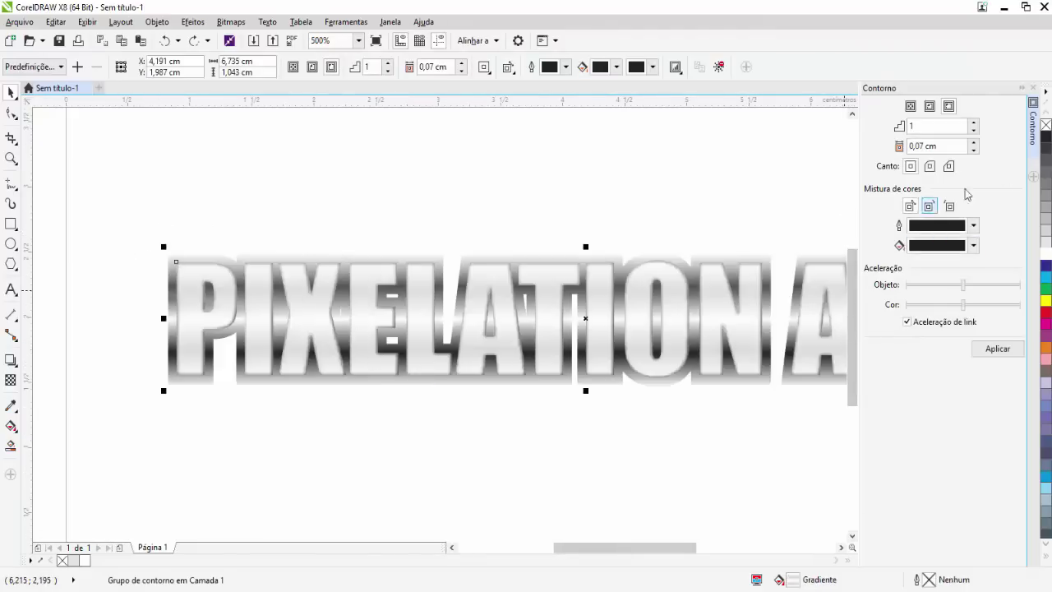
{"action": "key", "text": "ctrl+k"}
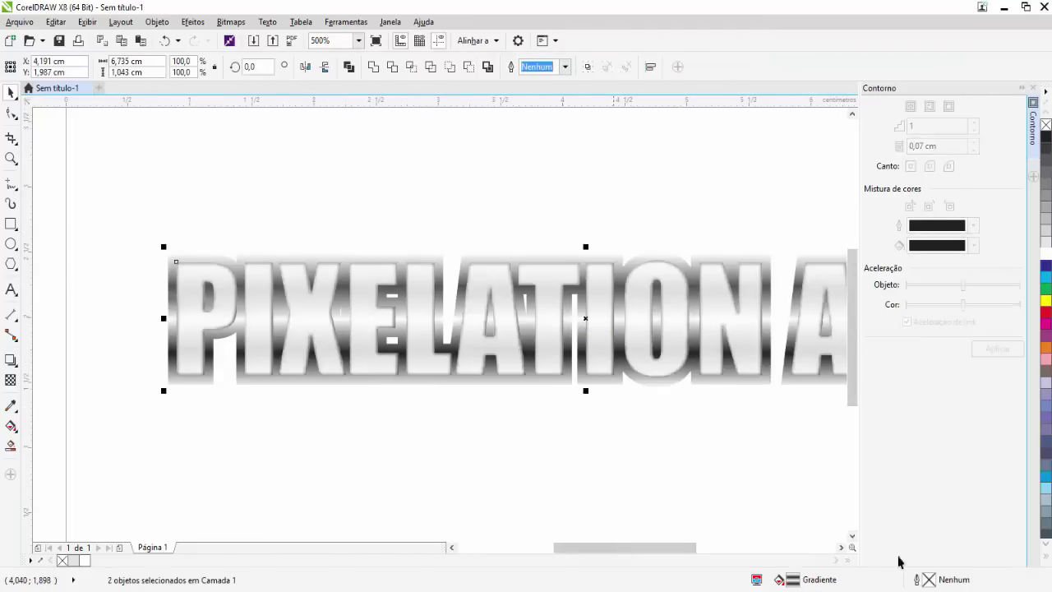
{"action": "left_click", "coordinate": [662, 427]}
- Fill the separated contour shape with solid dark gray, 80% black
{"action": "left_click", "coordinate": [649, 387]}
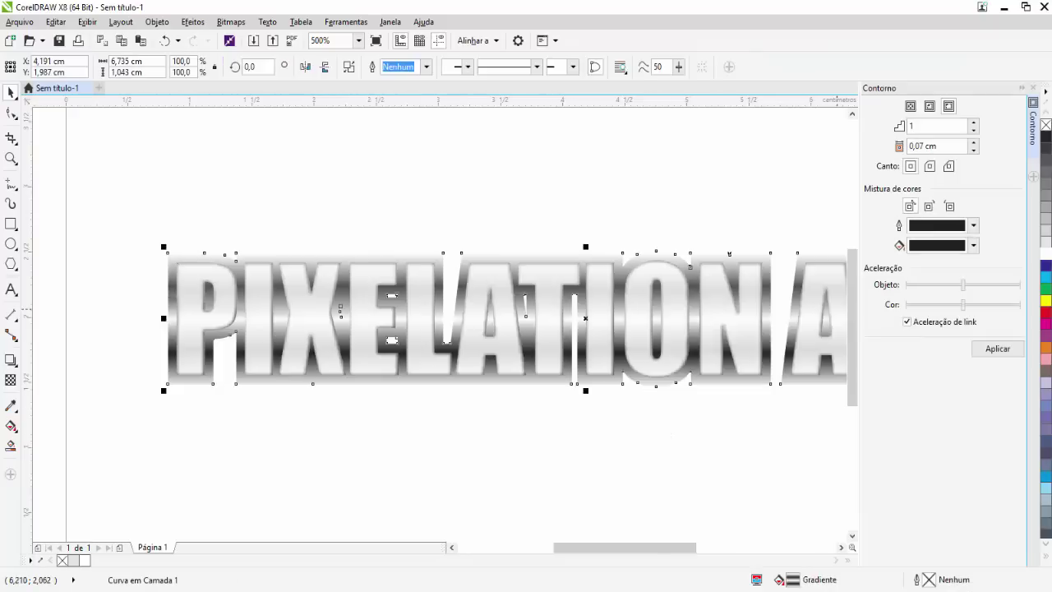
{"action": "left_click", "coordinate": [1047, 165]}
{"action": "left_click", "coordinate": [1048, 164]}
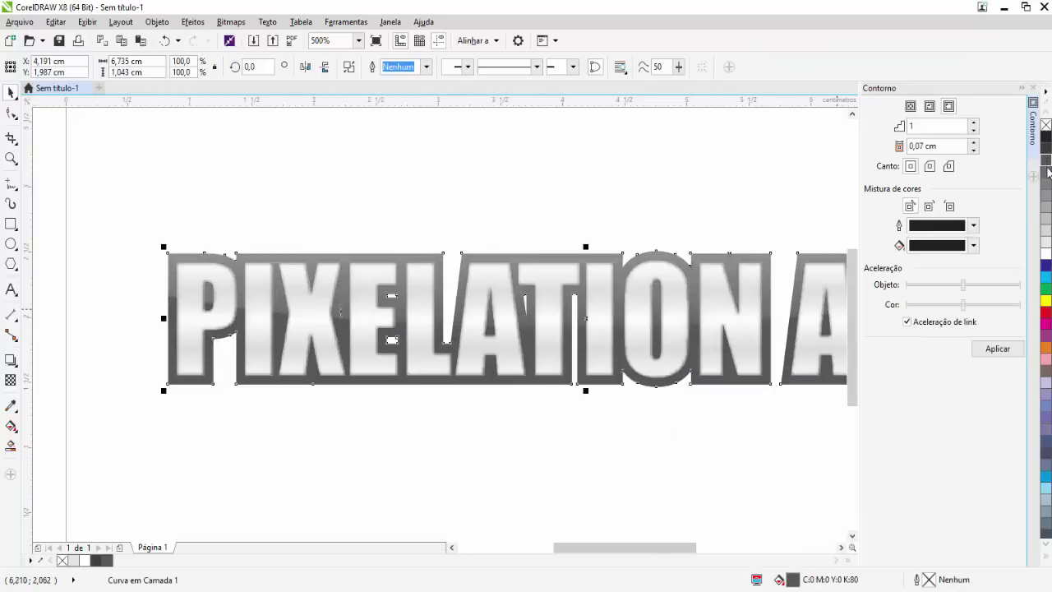
- Try blue and red fills on the separated contour shape, and settle on solid black
{"action": "left_click", "coordinate": [1044, 137]}
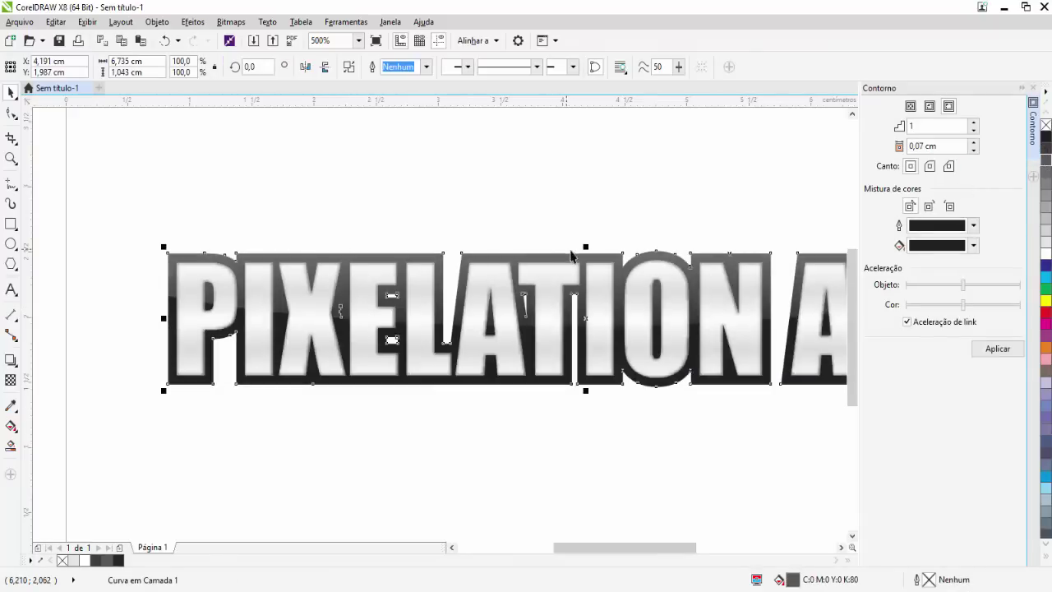
{"action": "left_click", "coordinate": [1047, 266]}
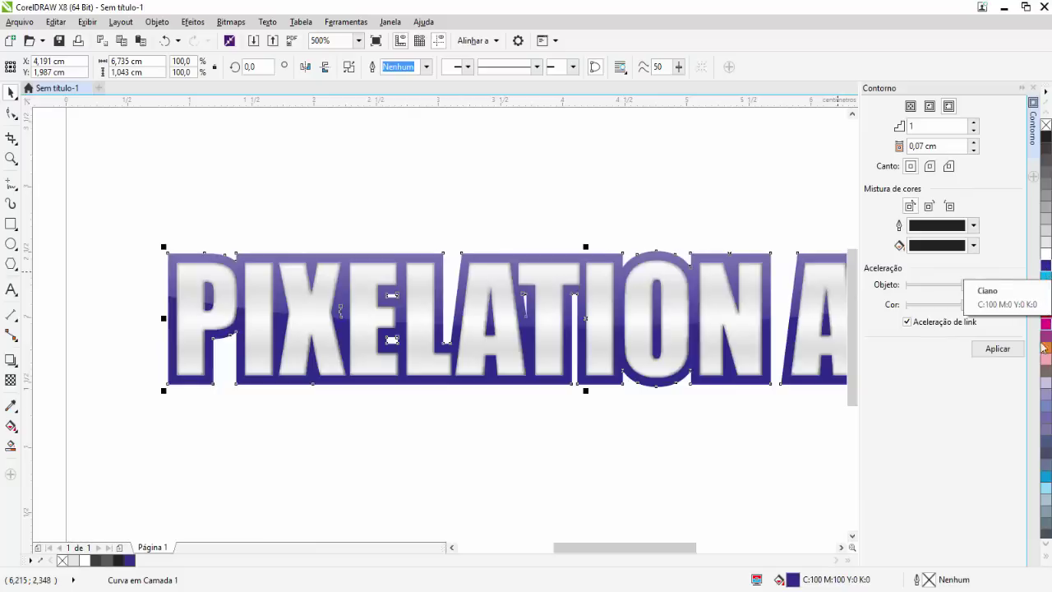
{"action": "left_click", "coordinate": [1047, 317]}
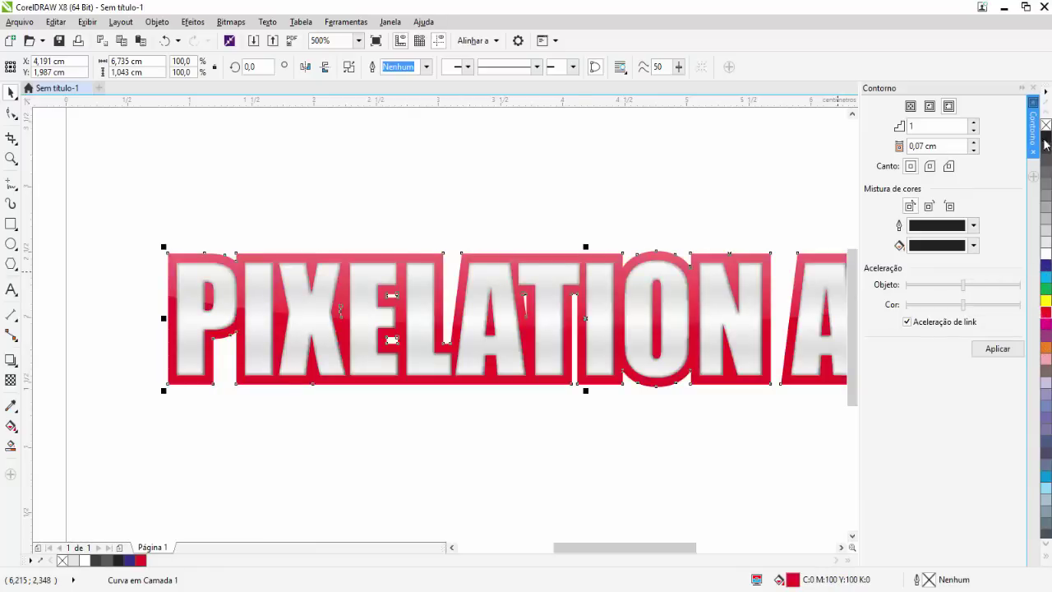
{"action": "scroll", "coordinate": [594, 212], "scroll_direction": "down", "scroll_amount": 3}
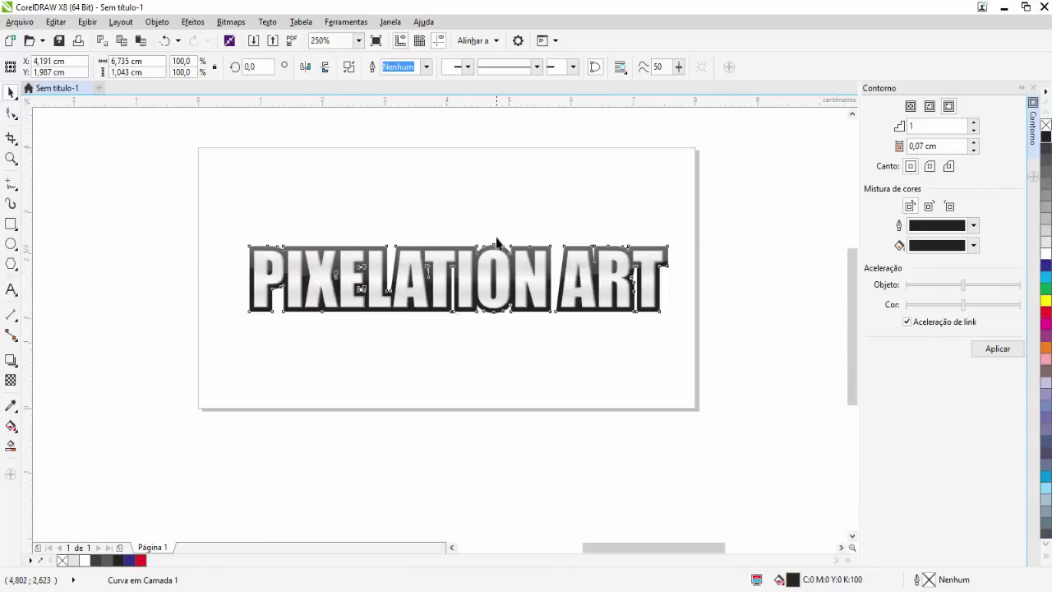
{"action": "scroll", "coordinate": [492, 242], "scroll_direction": "up", "scroll_amount": 3}
{"action": "scroll", "coordinate": [493, 230], "scroll_direction": "down", "scroll_amount": 3}
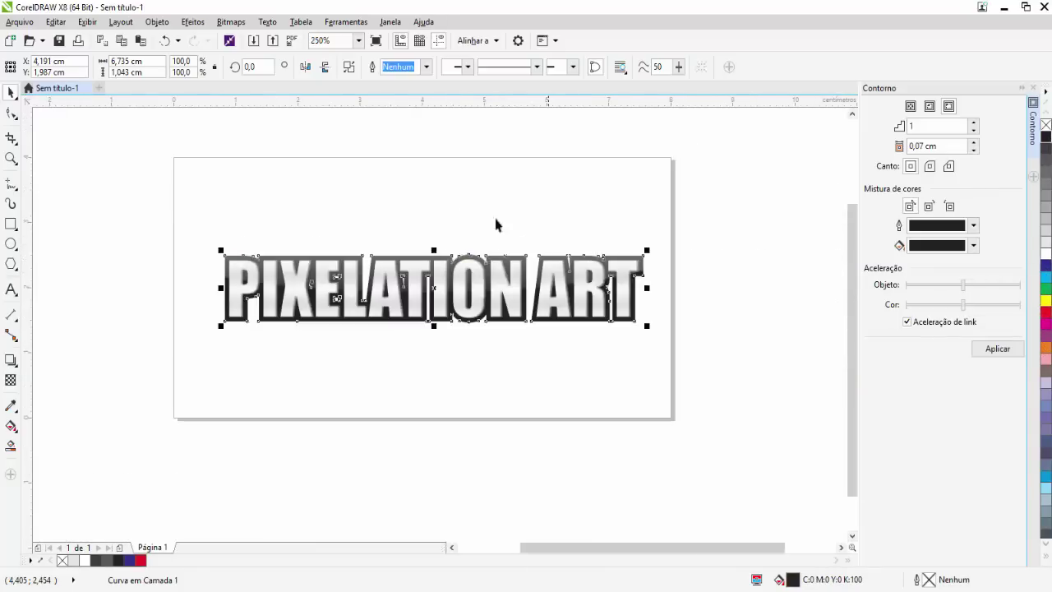
- Extend the highlight's linear transparency straight down at -90° to end below the lettering, and close the contour settings
{"action": "scroll", "coordinate": [419, 267], "scroll_direction": "up", "scroll_amount": 3}
{"action": "left_click", "coordinate": [424, 281]}
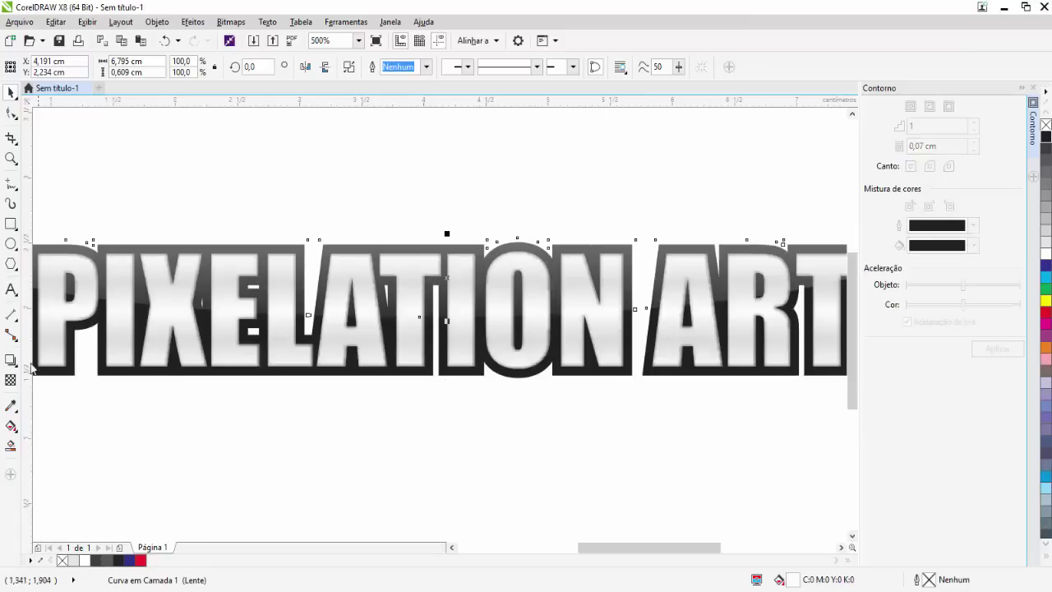
{"action": "left_click", "coordinate": [11, 379]}
{"action": "mouse_move", "coordinate": [415, 332]}
{"action": "left_mouse_down"}
{"action": "mouse_move", "coordinate": [426, 434]}
{"action": "mouse_move", "coordinate": [415, 442]}
{"action": "mouse_move", "coordinate": [414, 433]}
{"action": "left_mouse_up"}
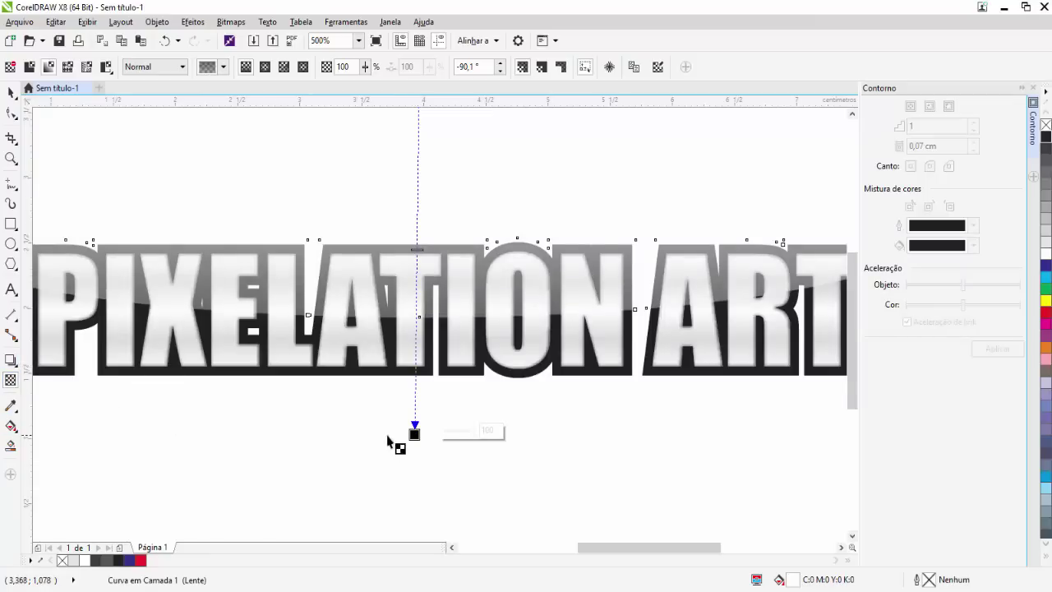
{"action": "left_click_drag", "start_coordinate": [414, 434], "coordinate": [417, 437]}
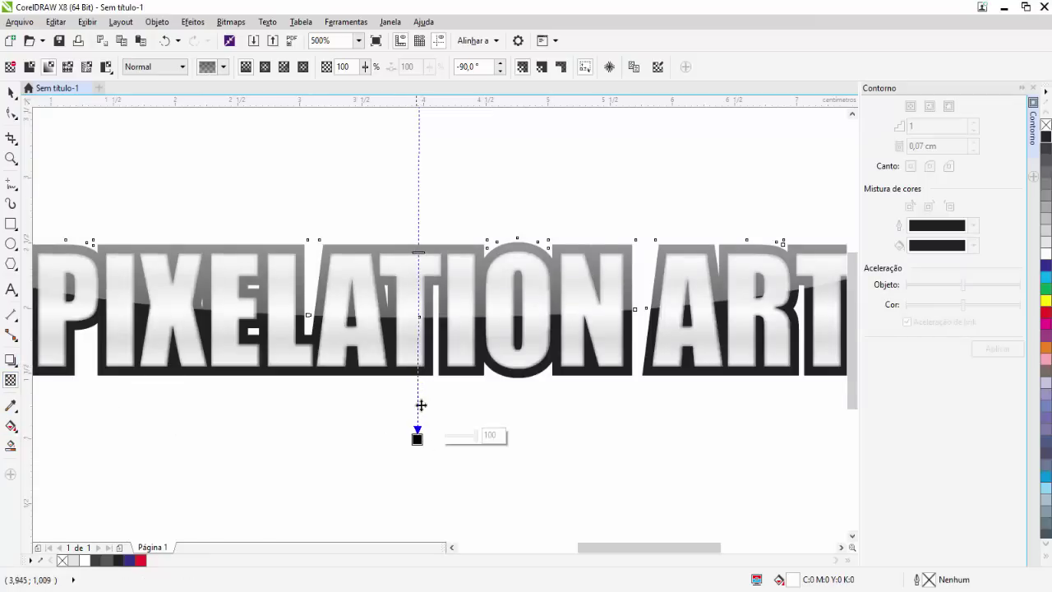
{"action": "scroll", "coordinate": [428, 435], "scroll_direction": "down", "scroll_amount": 1}
{"action": "scroll", "coordinate": [426, 426], "scroll_direction": "up", "scroll_amount": 1}
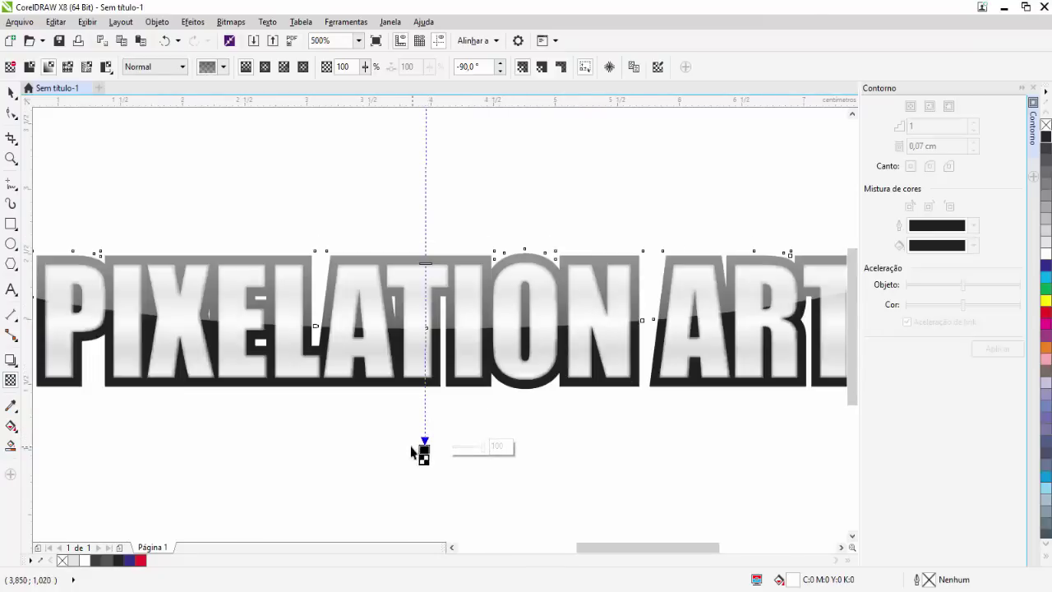
{"action": "left_click", "coordinate": [1034, 88]}
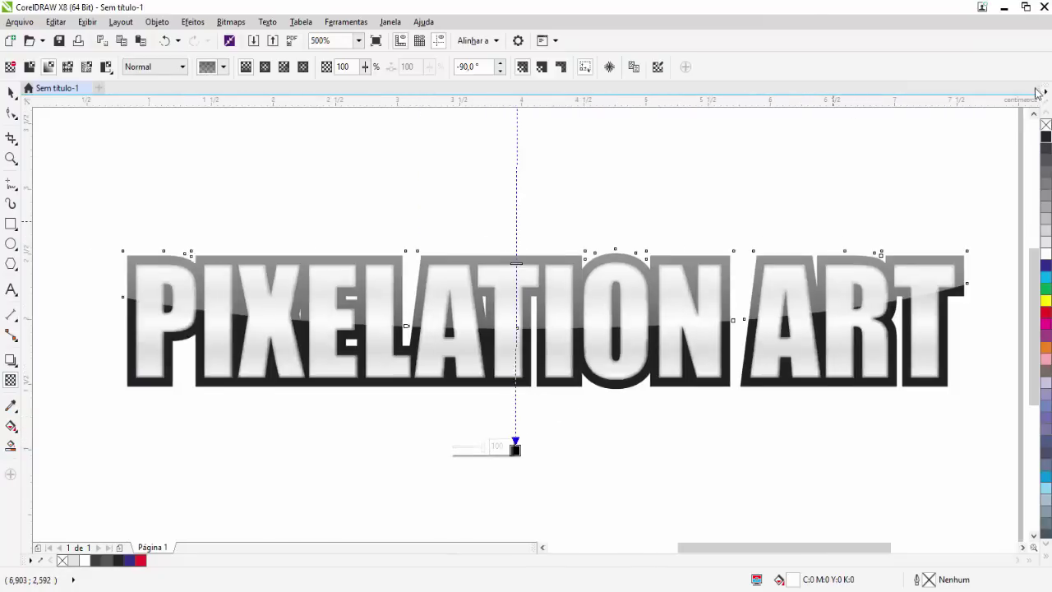
- Place the highlight inside the black contour shape with PowerClip
{"action": "left_click", "coordinate": [11, 93]}
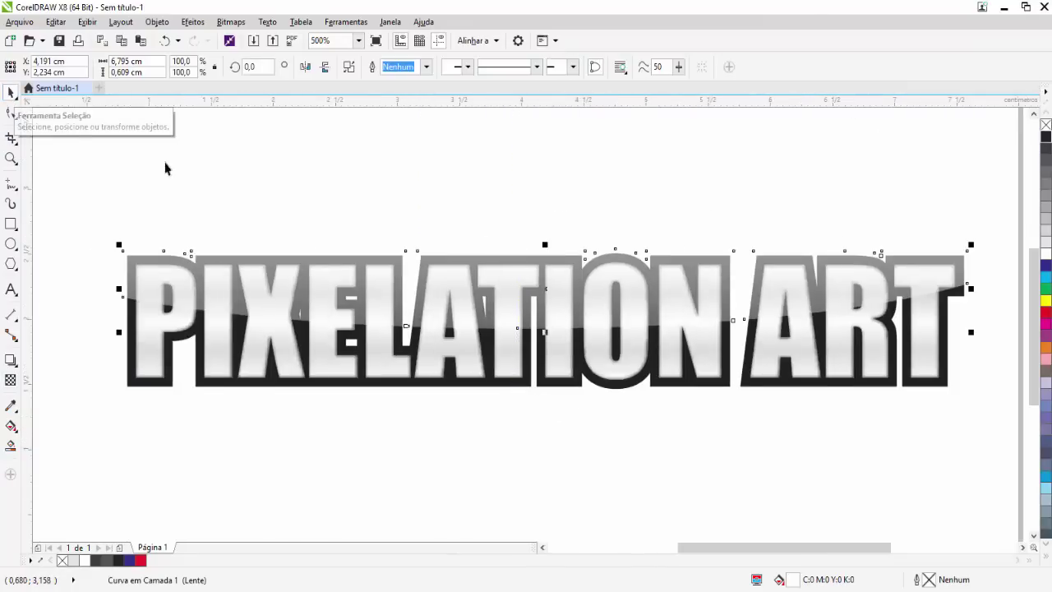
{"action": "left_click", "coordinate": [188, 179]}
{"action": "left_click", "coordinate": [175, 264]}
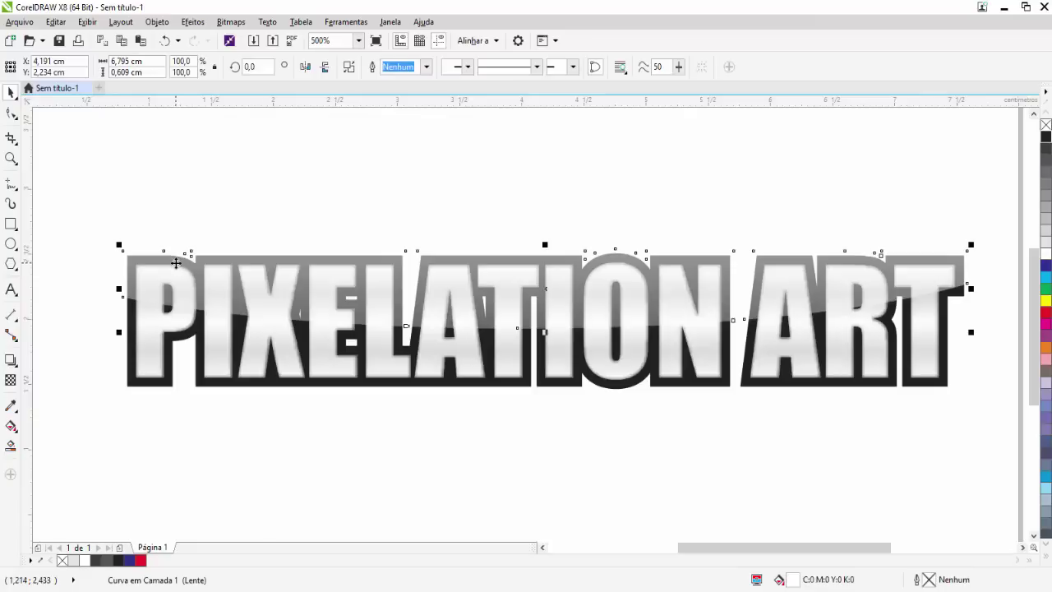
{"action": "right_click", "coordinate": [176, 266]}
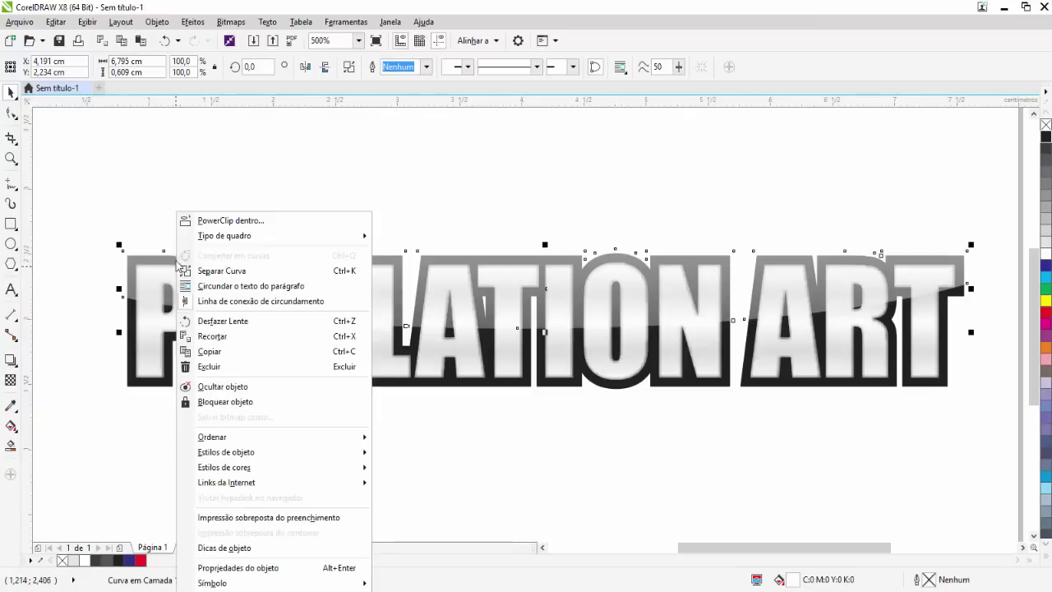
{"action": "left_click", "coordinate": [184, 224]}
{"action": "left_click", "coordinate": [128, 311]}
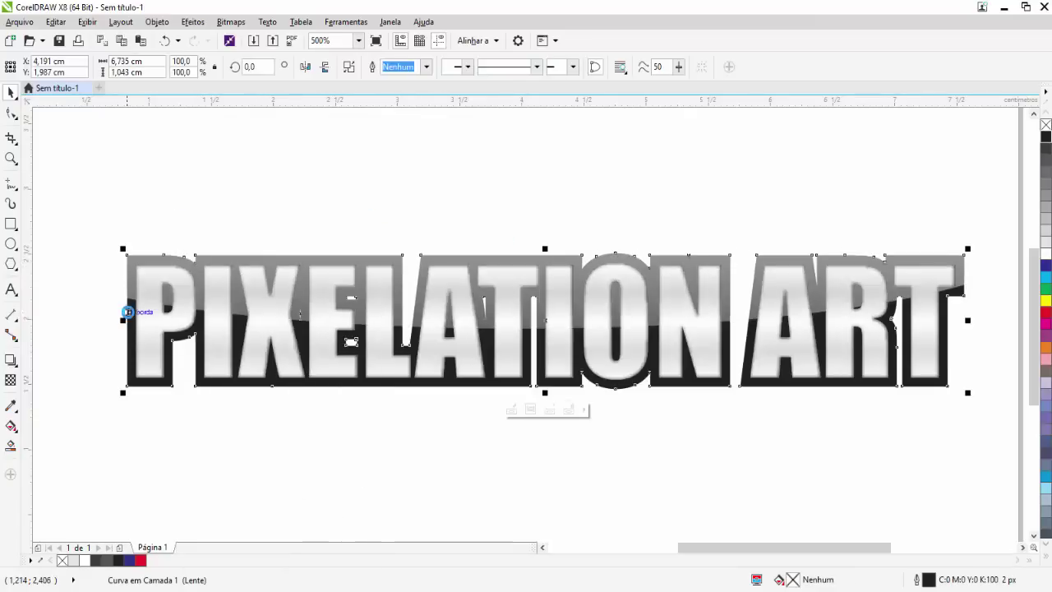
{"action": "left_click", "coordinate": [103, 265]}
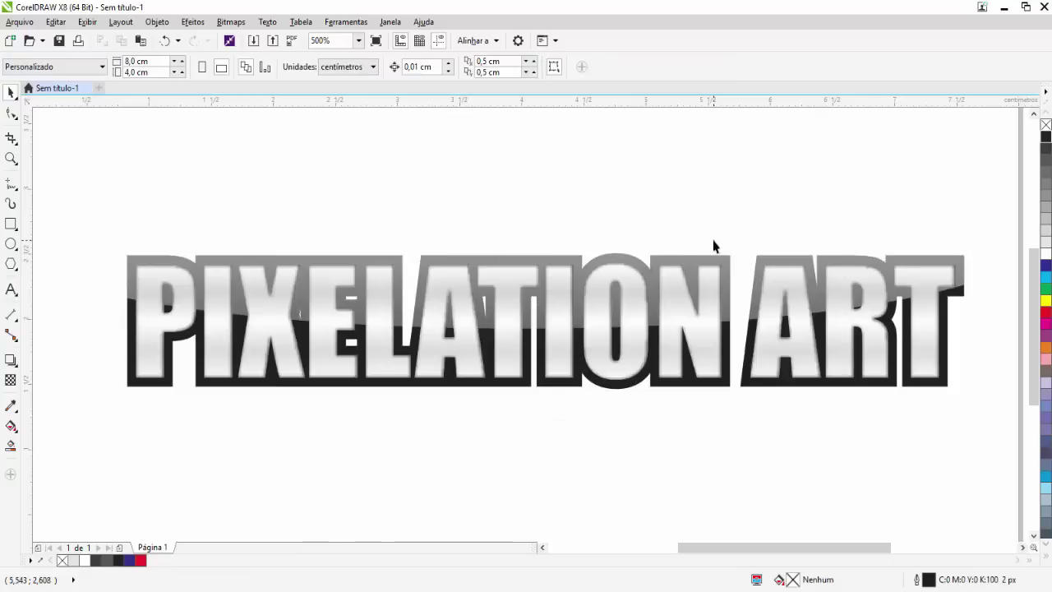
- Undo the PowerClip, and select the highlight to check where it extends past the contour
{"action": "key", "text": "ctrl+z"}
{"action": "left_click", "coordinate": [760, 220]}
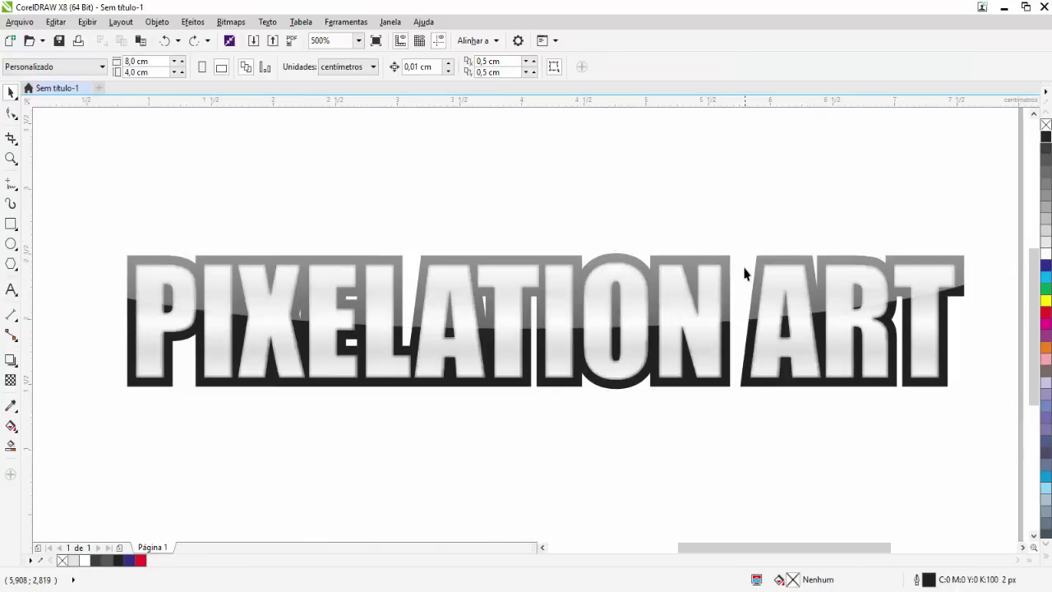
{"action": "left_click", "coordinate": [771, 254]}
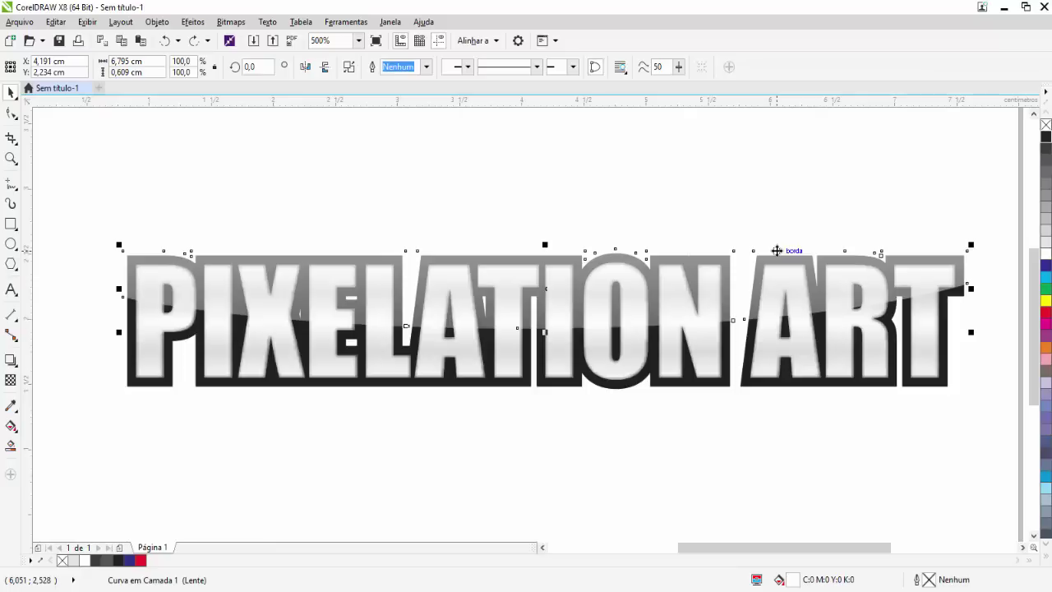
{"action": "left_click", "coordinate": [371, 159]}
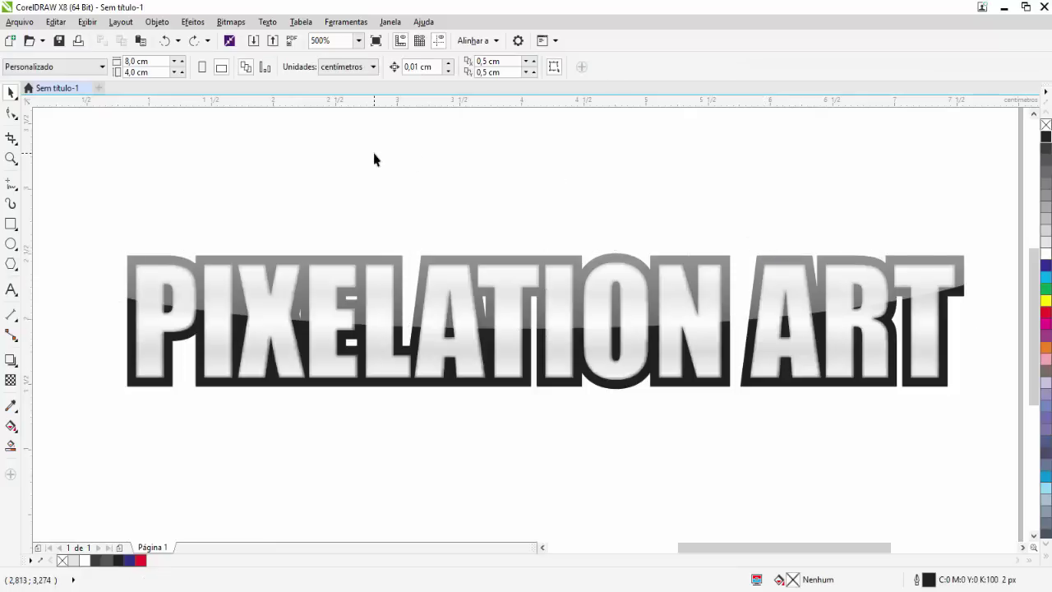